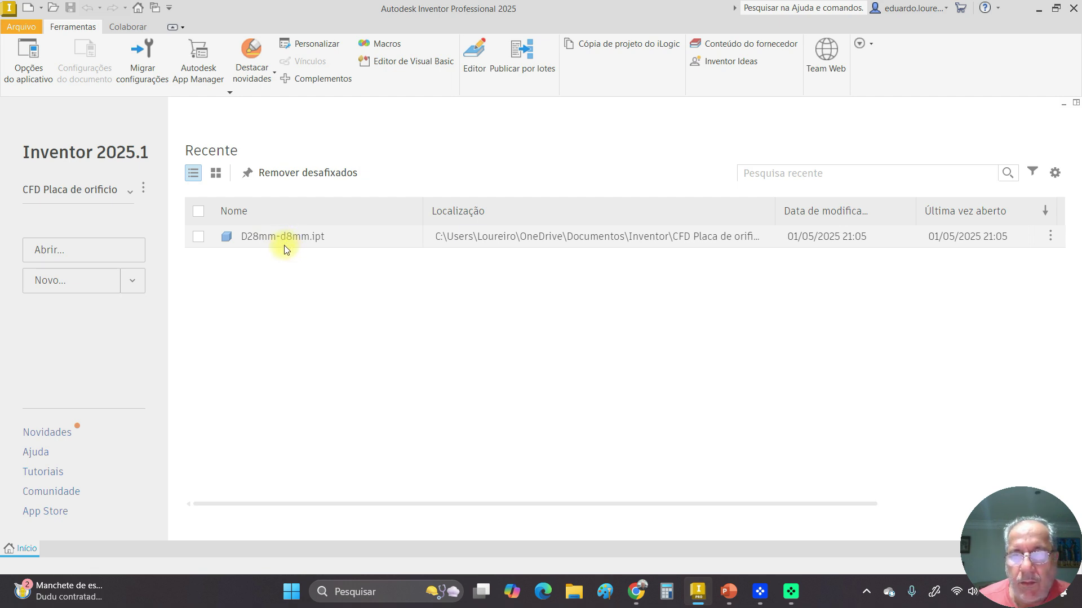
- Open the part D28mm-d8mm and launch a new Autodesk CFD design study from it with Design 1 and Scenario 1
click(68, 251)
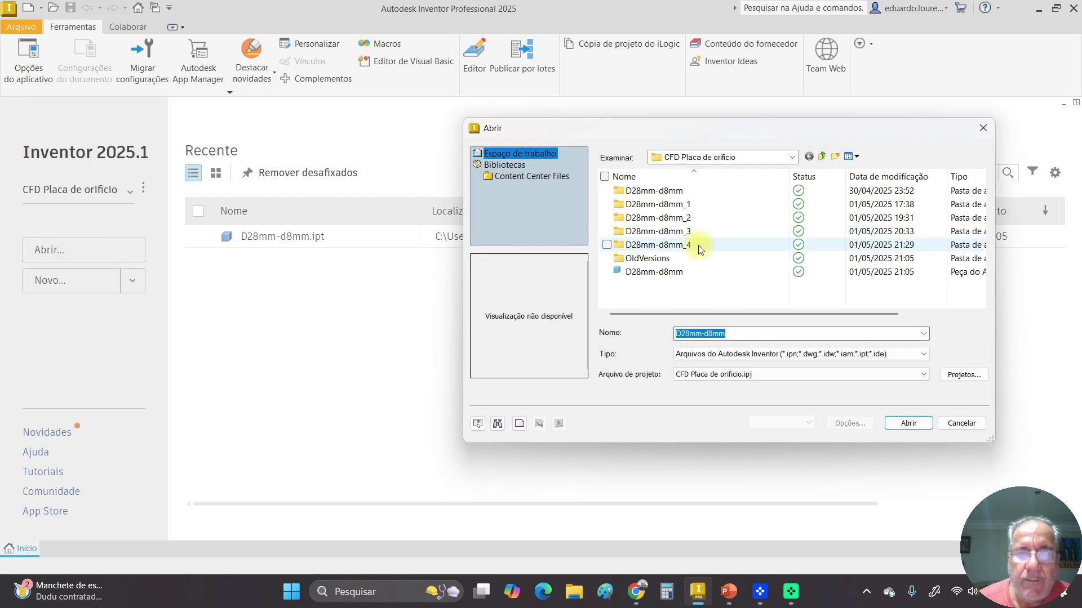
click(670, 277)
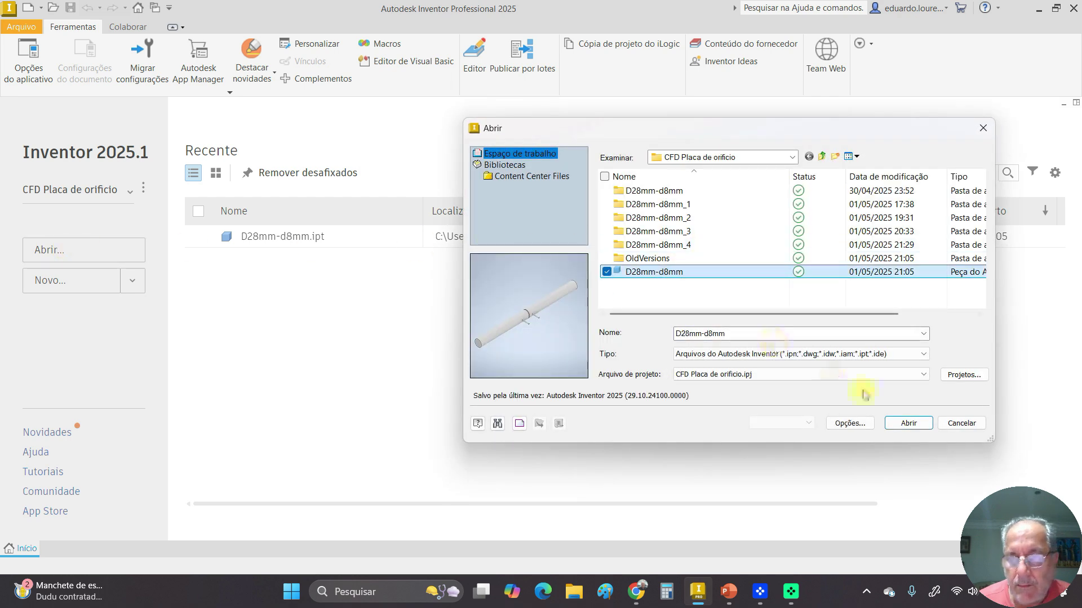
click(906, 423)
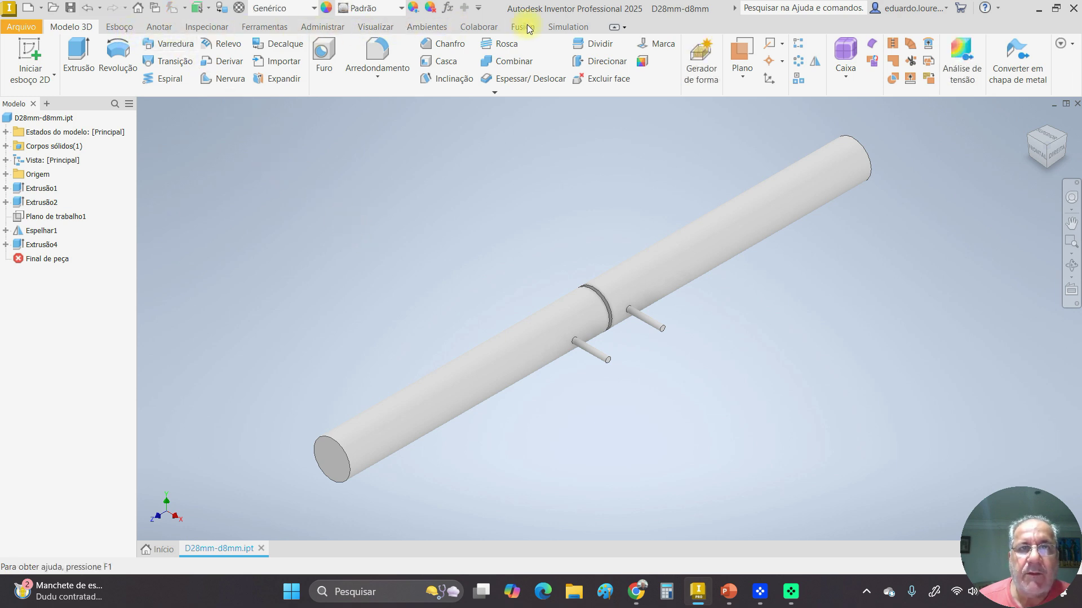
click(564, 27)
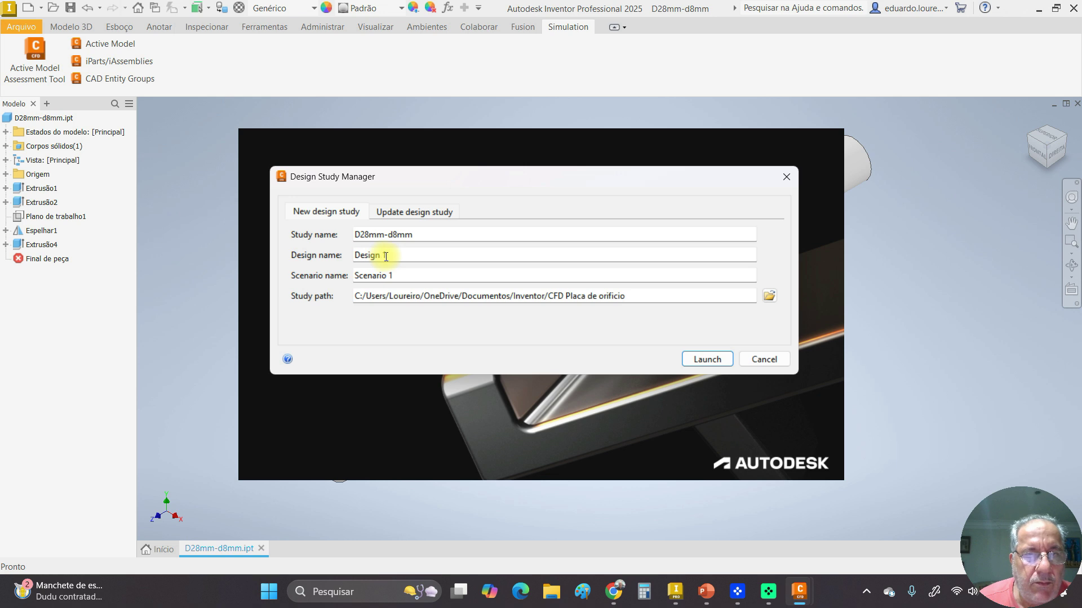
click(711, 360)
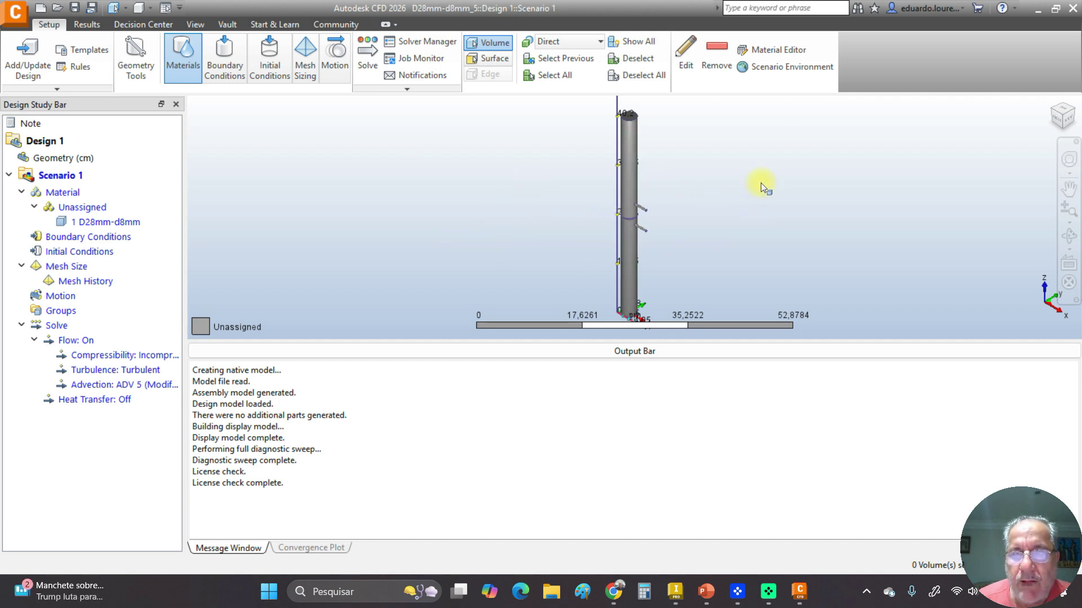
- Change the geometry's length units to mm, with the pipe shown horizontally in side view
click(1059, 125)
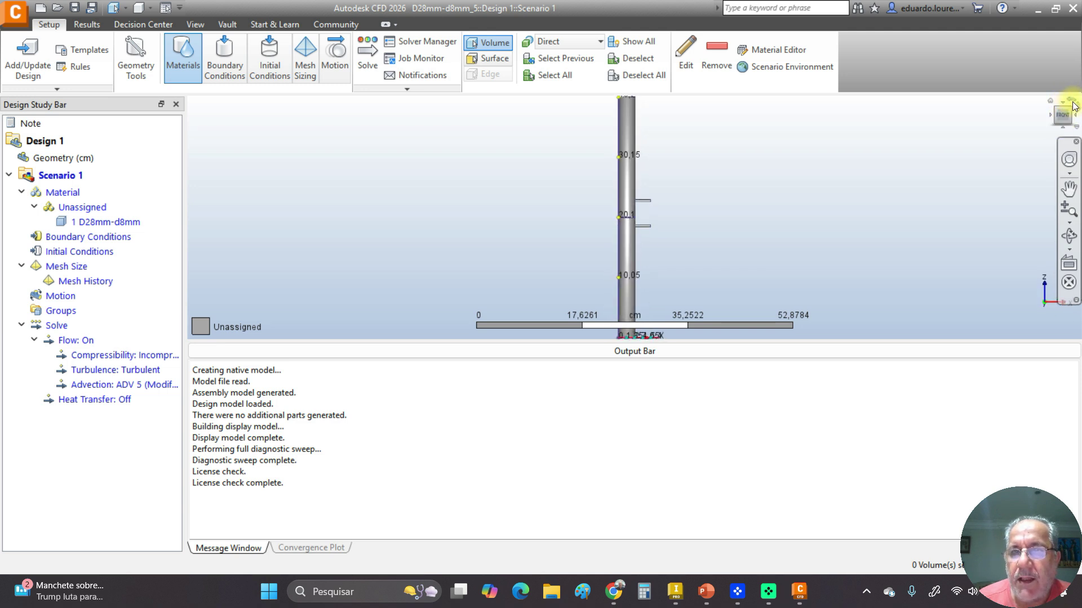
click(1069, 105)
scroll(638, 250, up, 5)
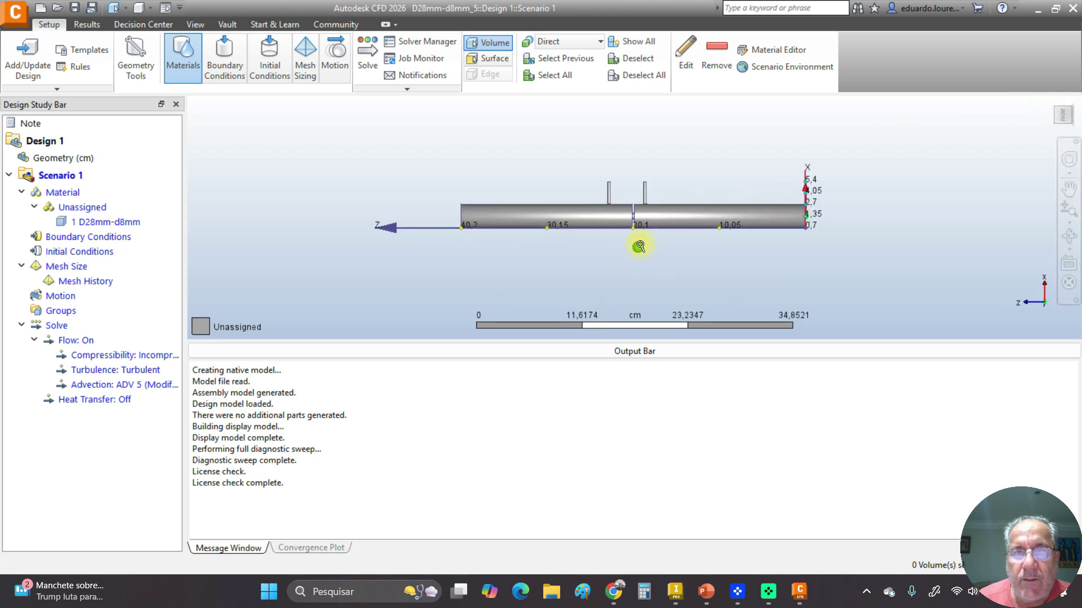
middle_drag(655, 234, 656, 264)
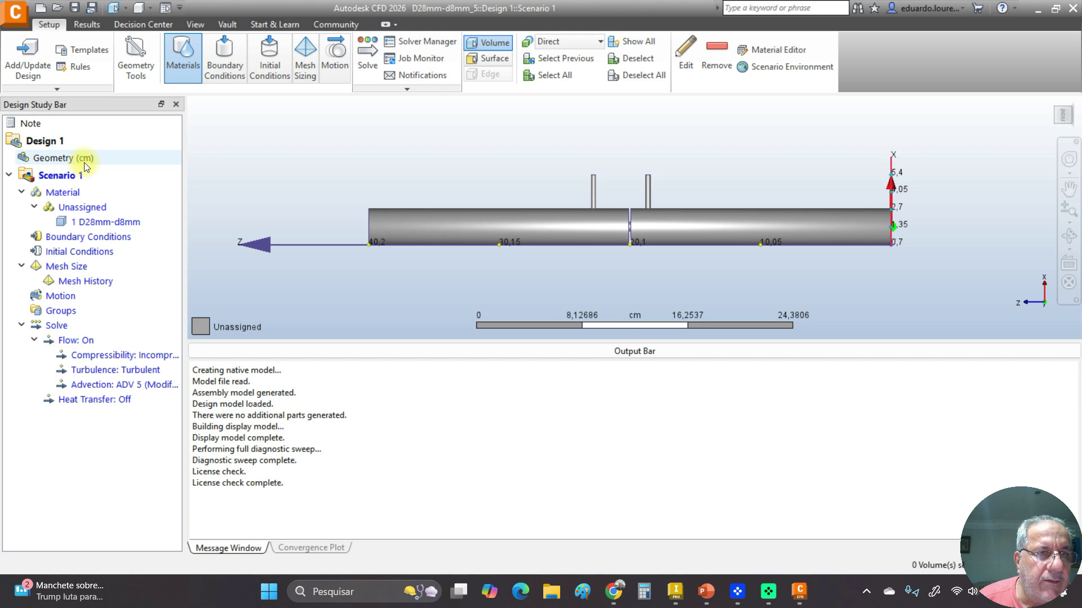
right_click(70, 159)
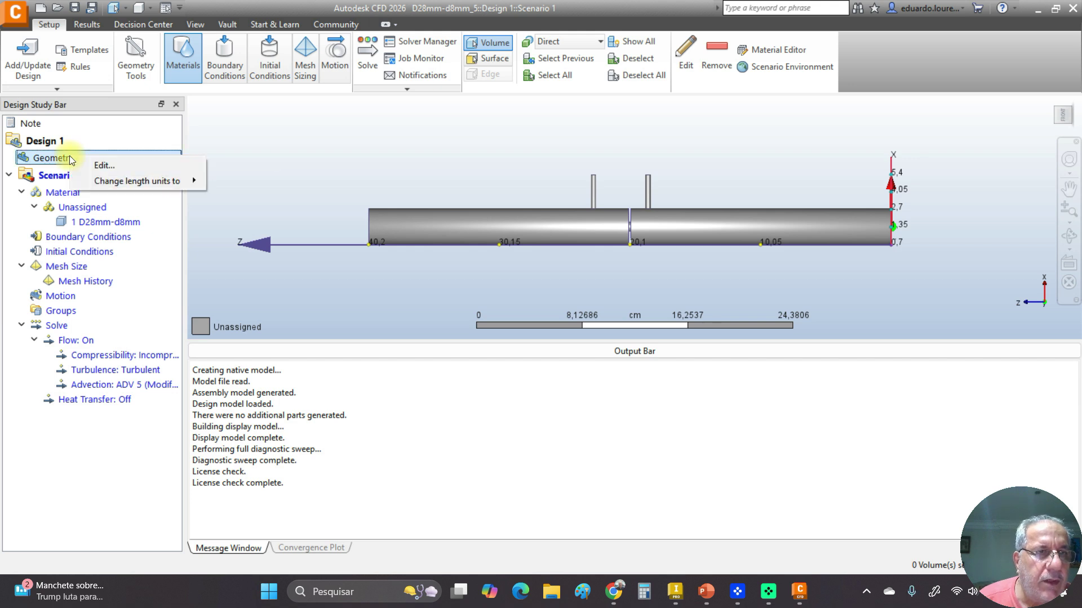
mouse_move(137, 184)
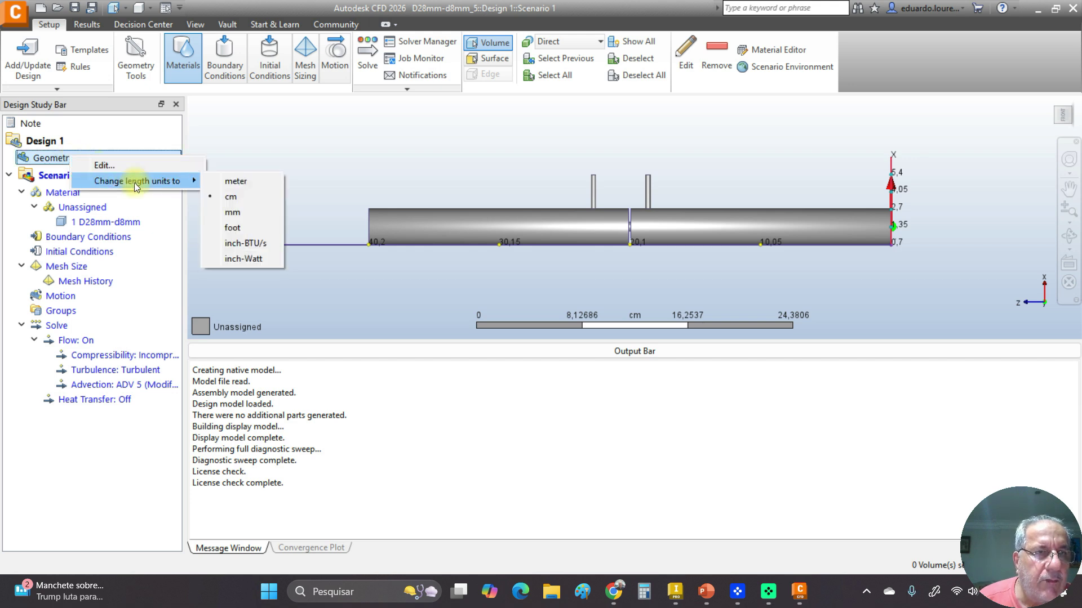
click(235, 212)
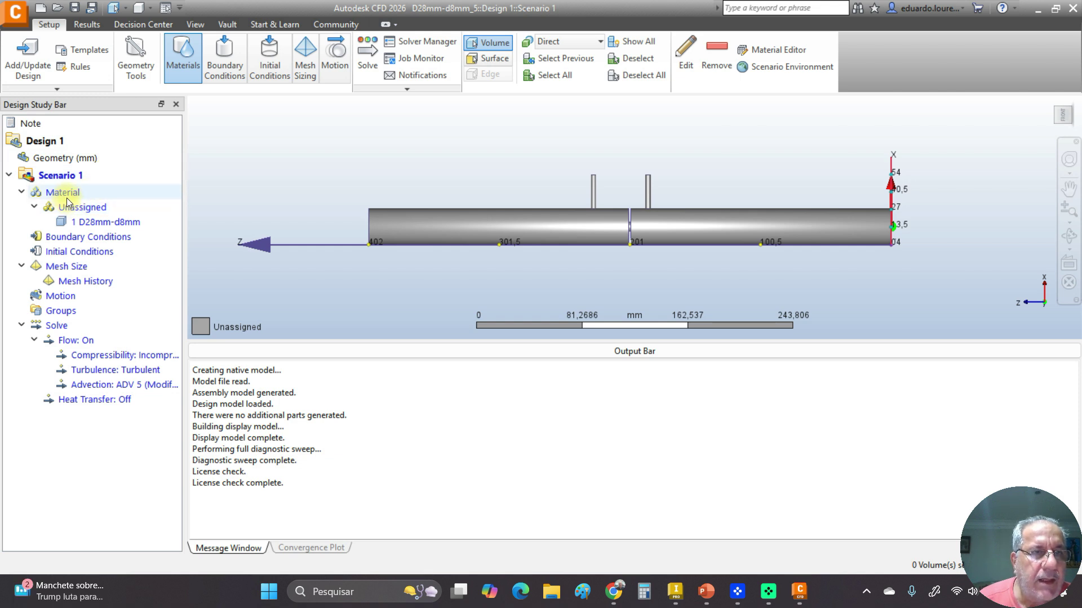
- Assign the fluid material Water to the D28mm-d8mm volume
mouse_move(78, 212)
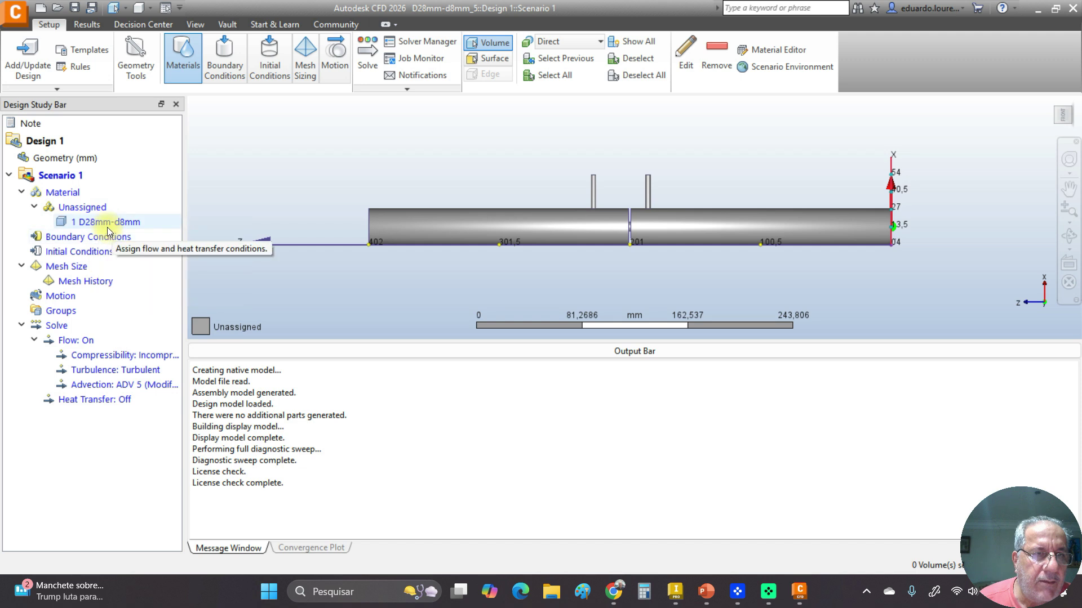
mouse_move(104, 225)
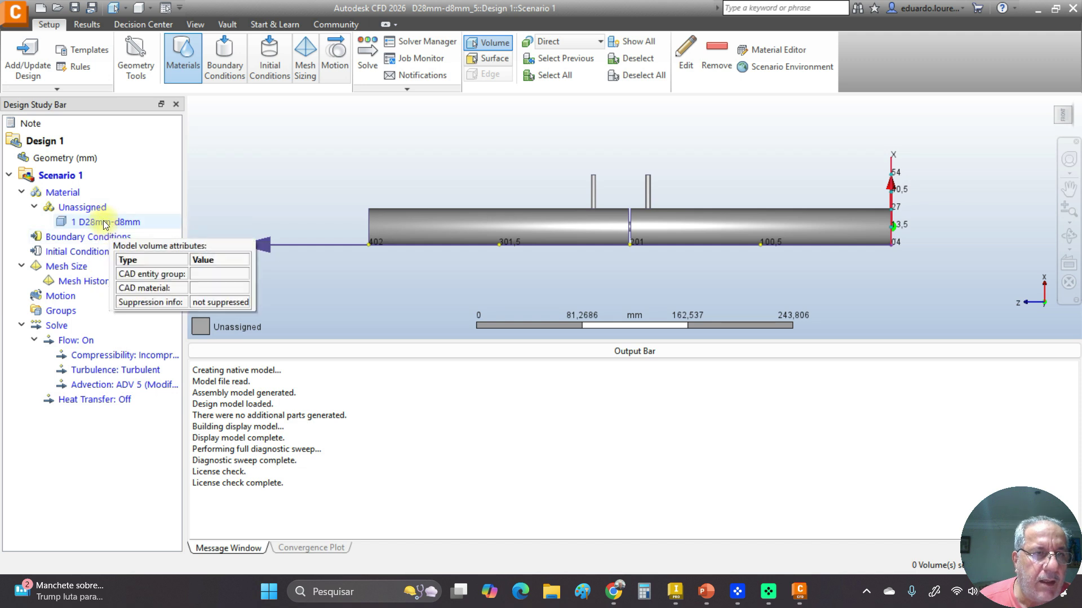
right_click(104, 225)
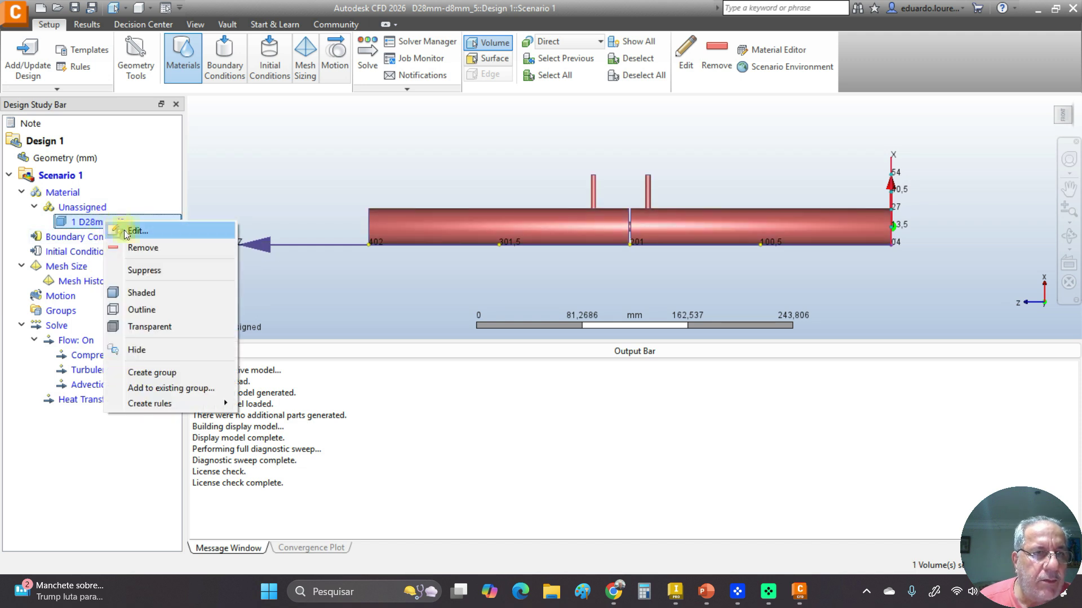
click(148, 230)
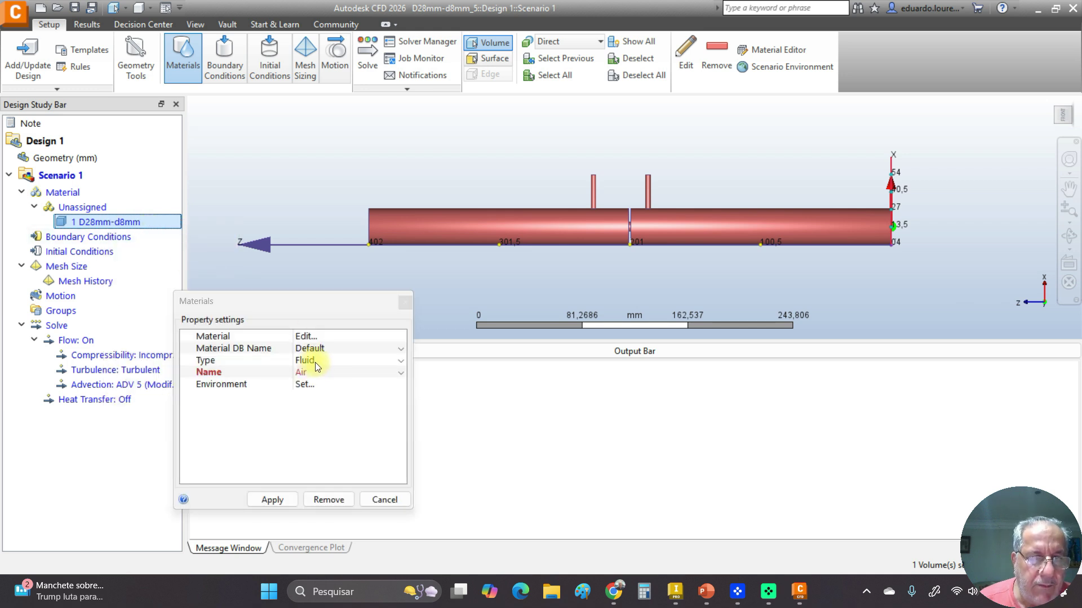
click(302, 375)
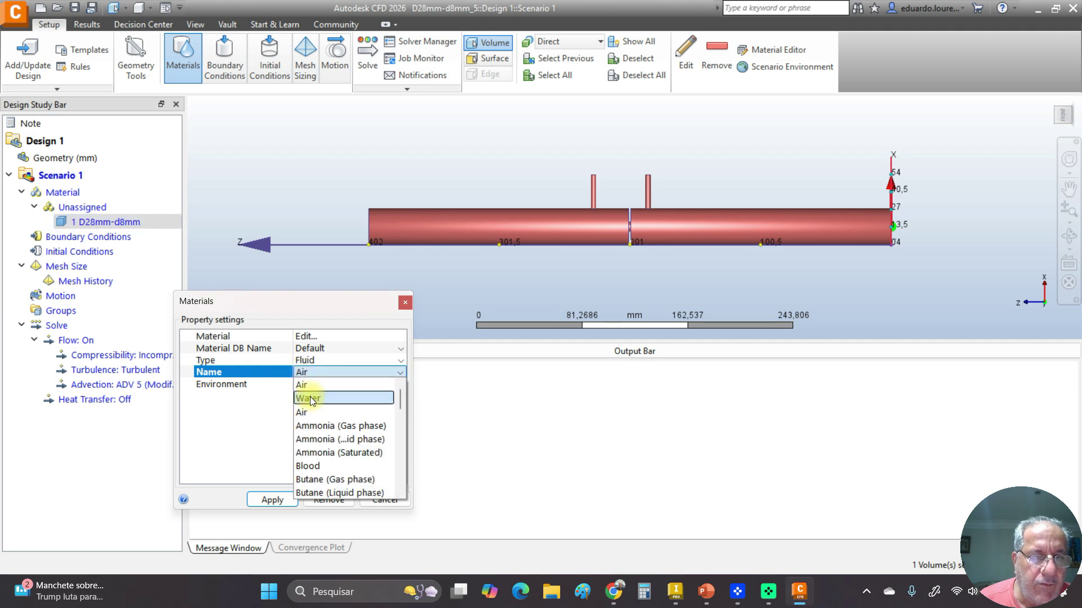
click(310, 398)
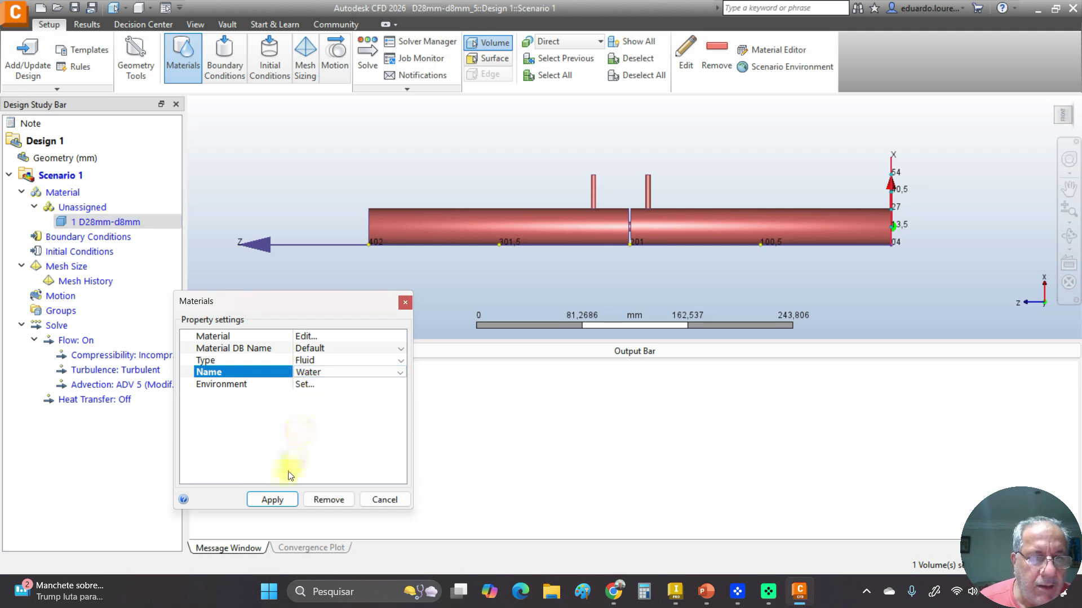
click(273, 500)
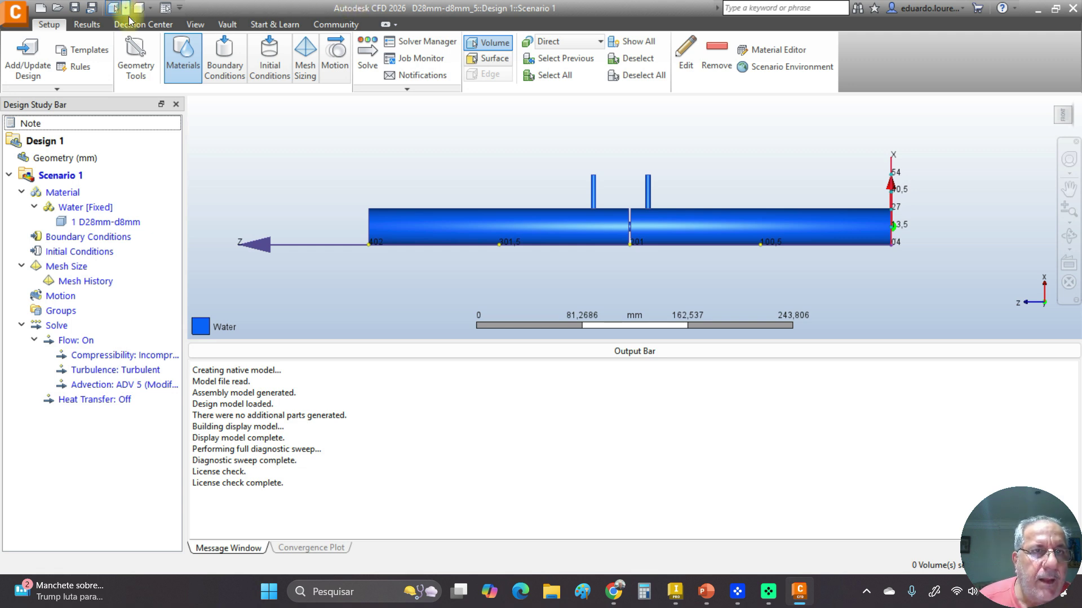
- Set up a velocity boundary condition in mm/s on the pipe's end face at the 402 mm Z mark, directed into the pipe
click(223, 66)
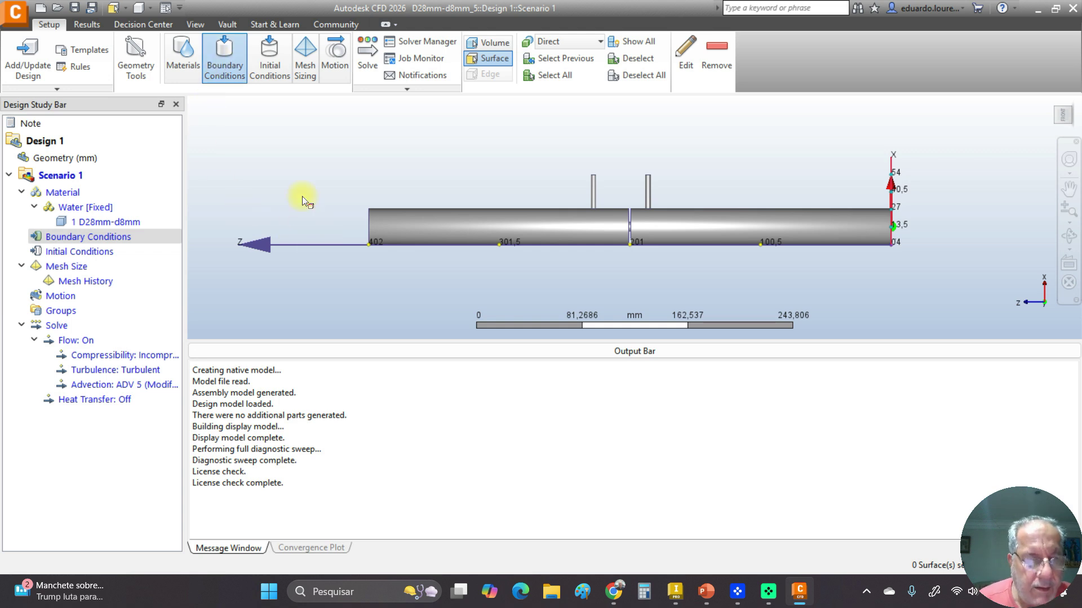
mouse_move(282, 195)
shift+middle_down()
mouse_move(339, 193)
mouse_move(237, 162)
shift+middle_up()
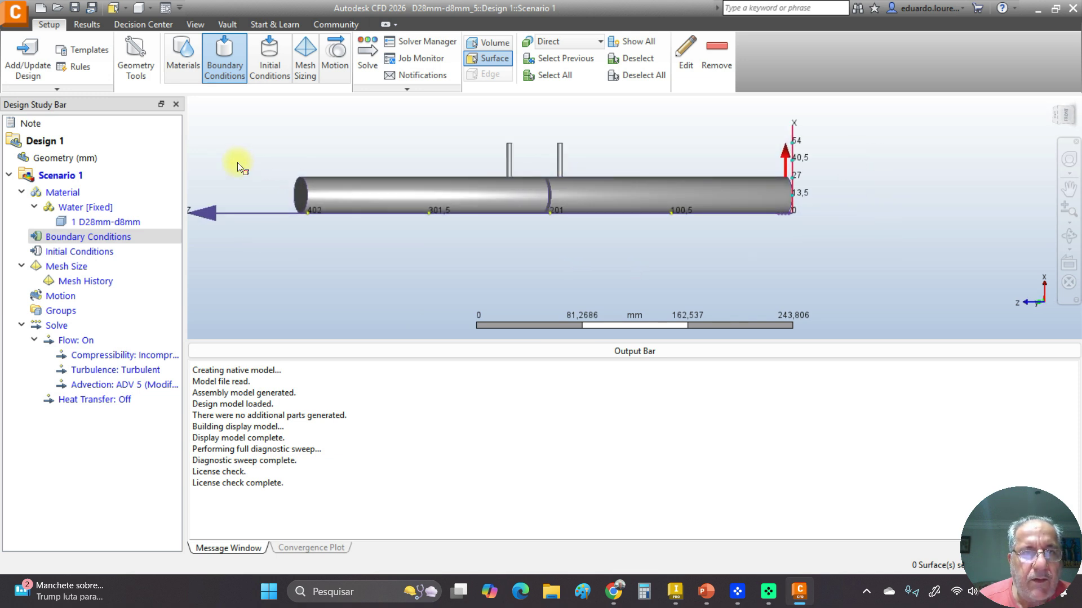
middle_drag(551, 216, 532, 173)
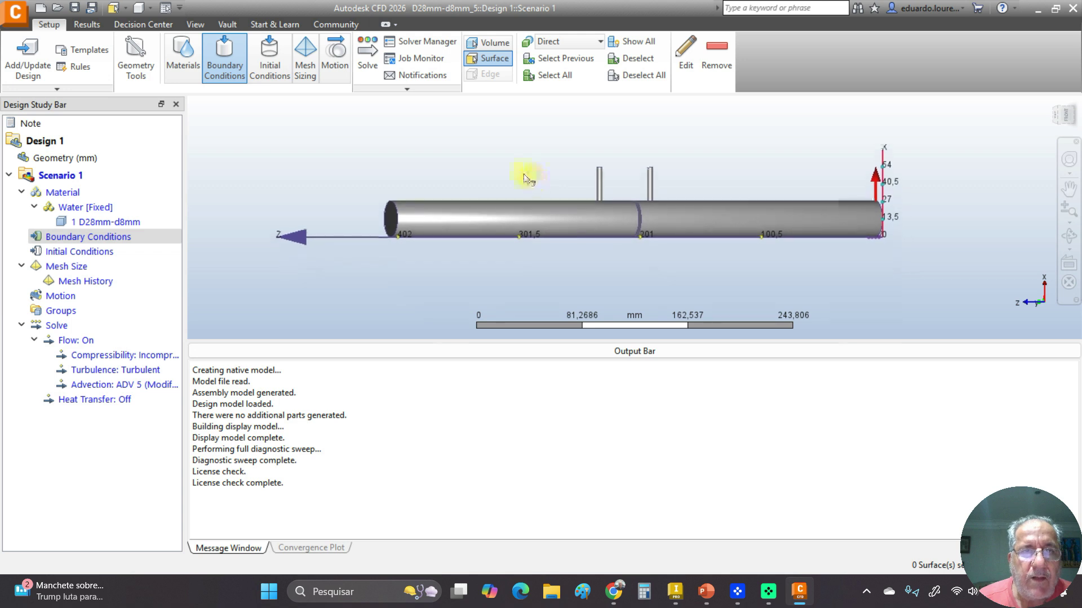
click(394, 220)
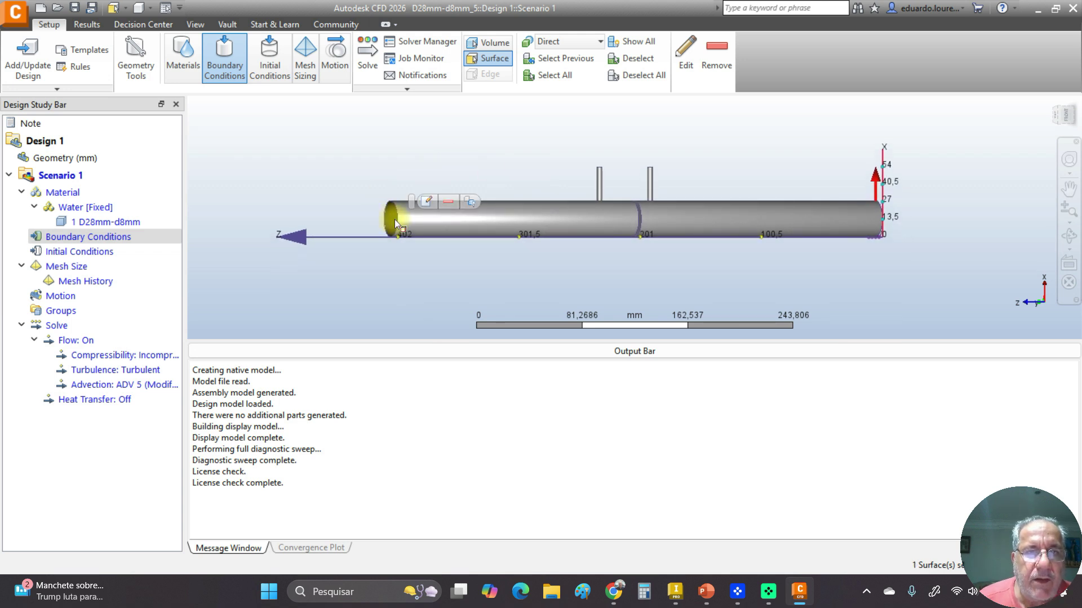
scroll(393, 214, up, 2)
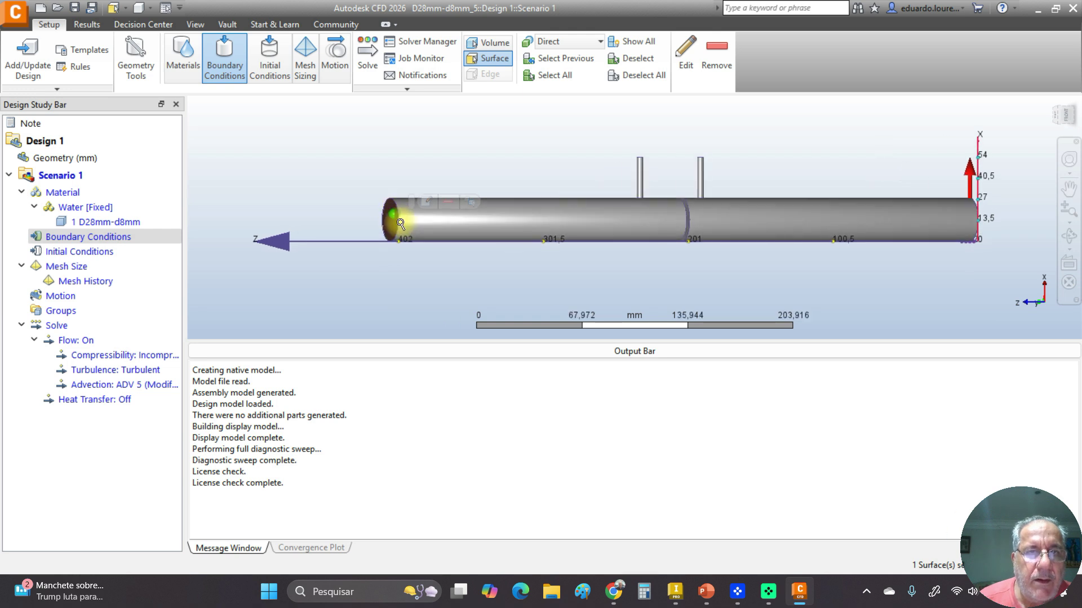
click(429, 210)
click(427, 201)
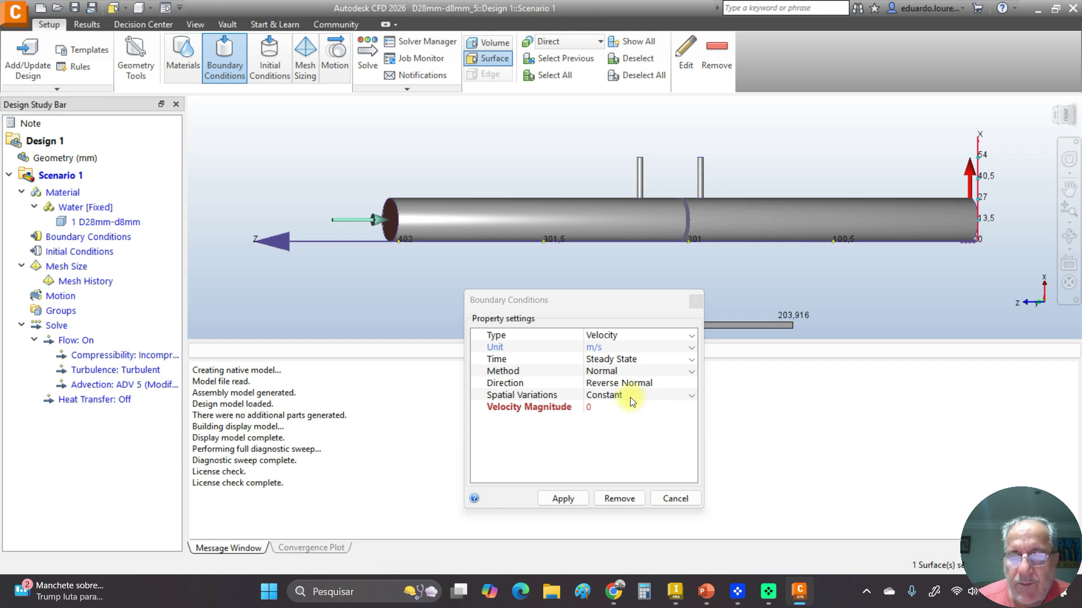
click(603, 349)
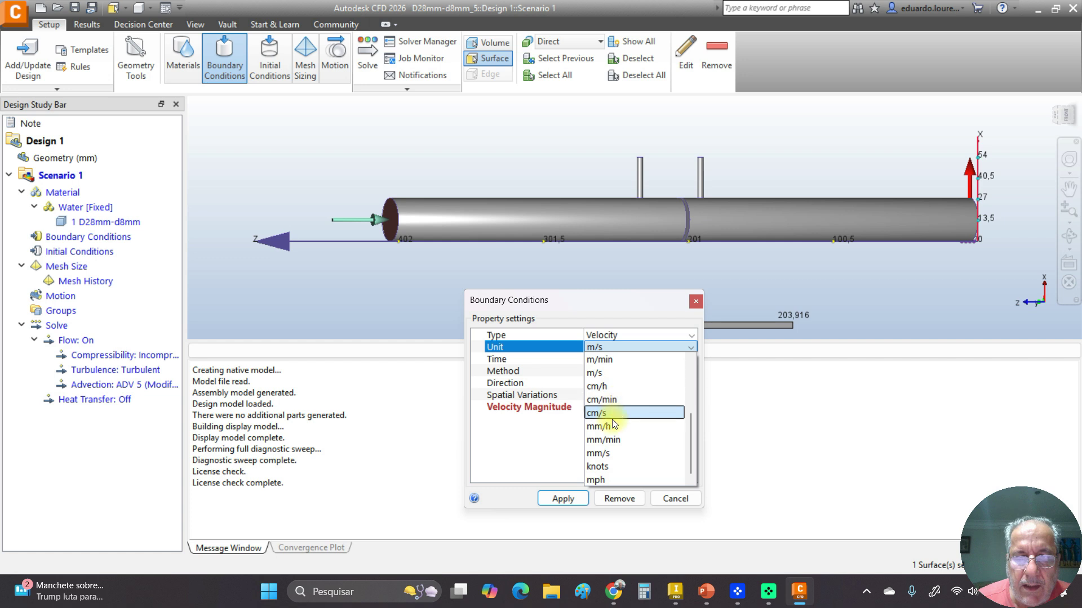
click(606, 453)
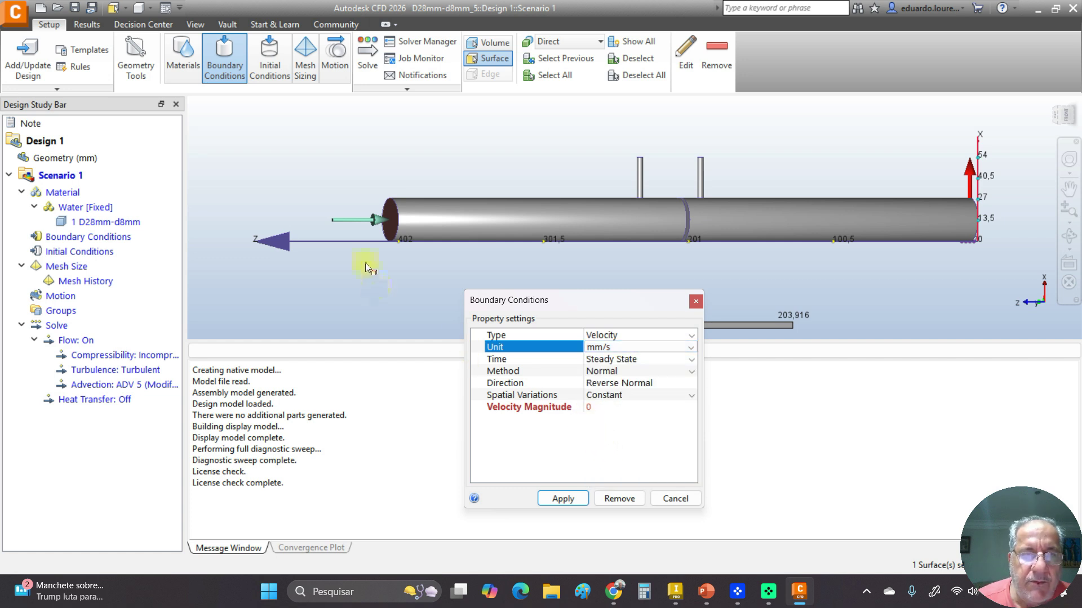
click(611, 385)
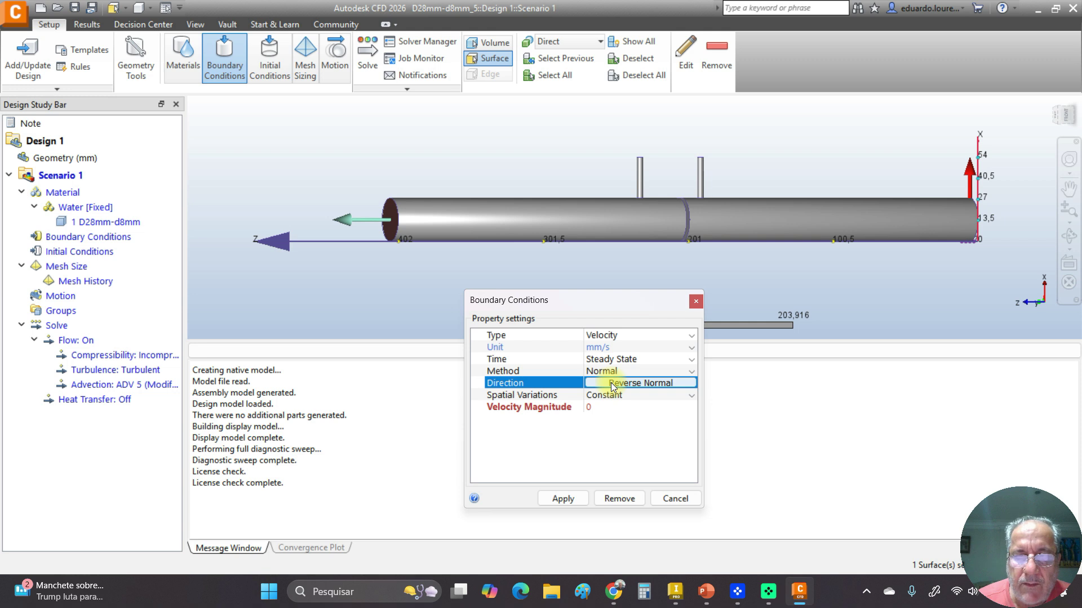
click(619, 384)
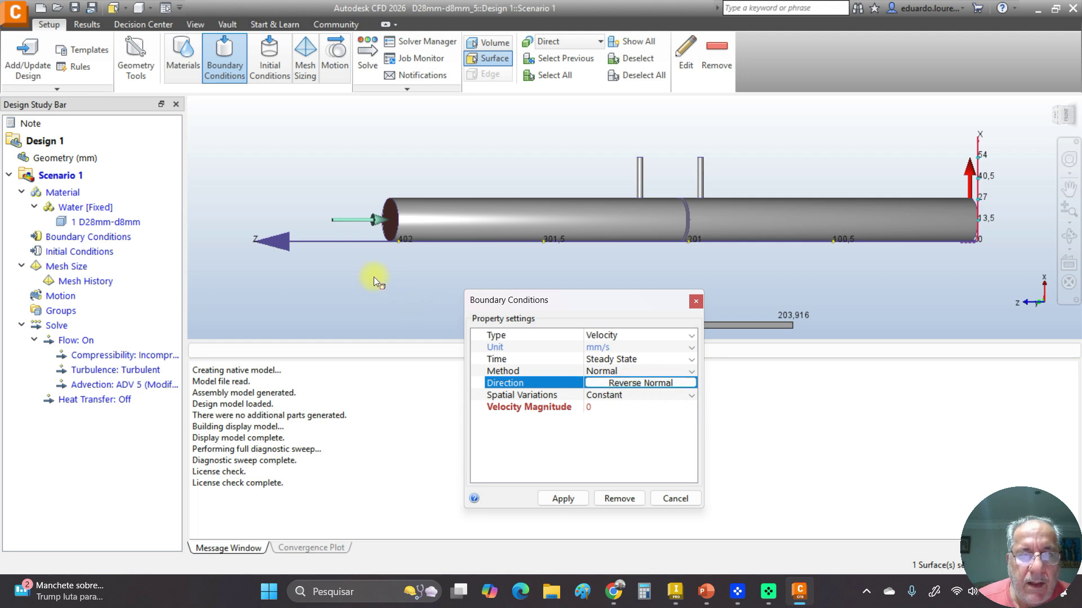
- Look up the flow velocity on the pressure-gauge photo slide in PowerPoint and apply 704 mm/s as the end face's normal velocity in Autodesk CFD
click(590, 407)
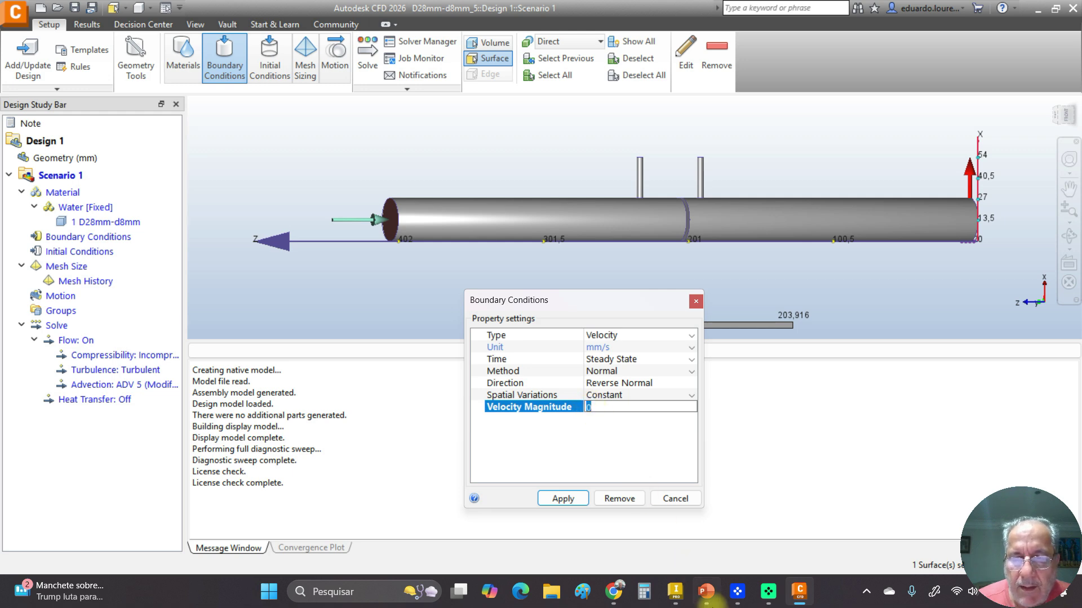
click(704, 590)
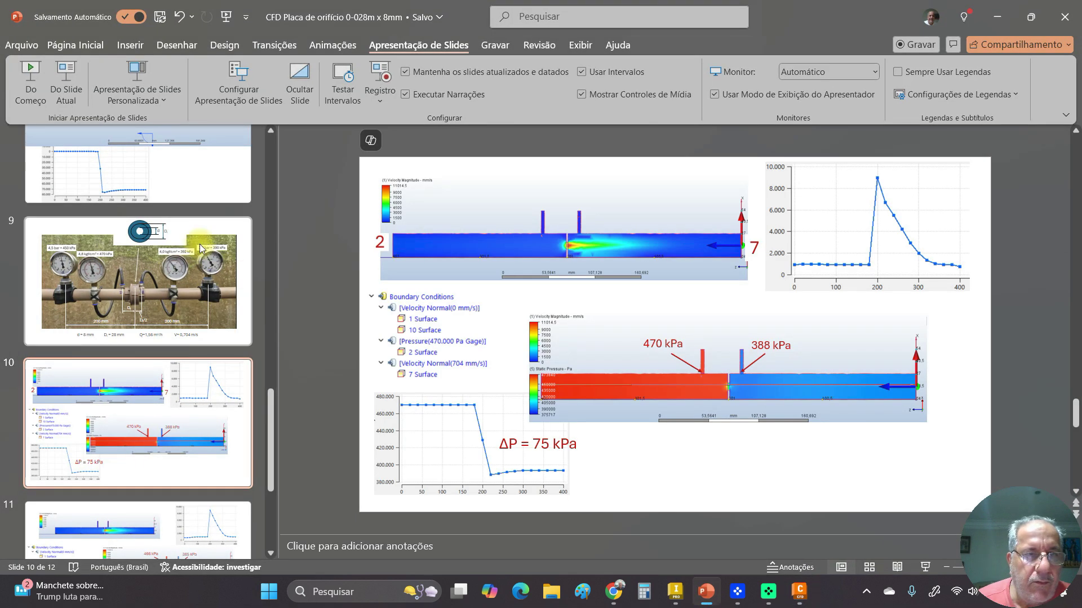
click(198, 245)
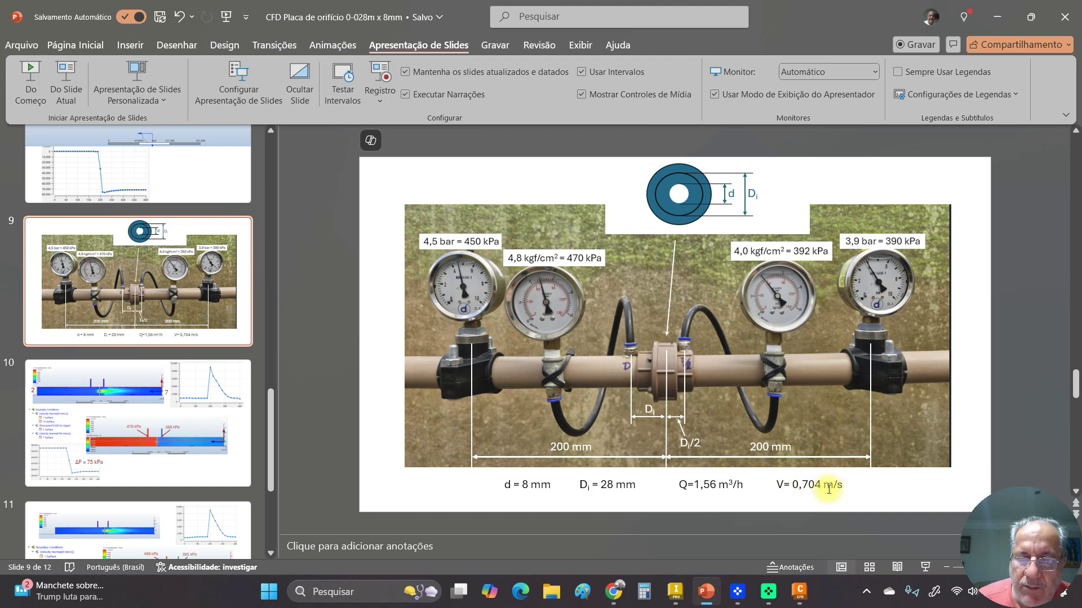
click(799, 596)
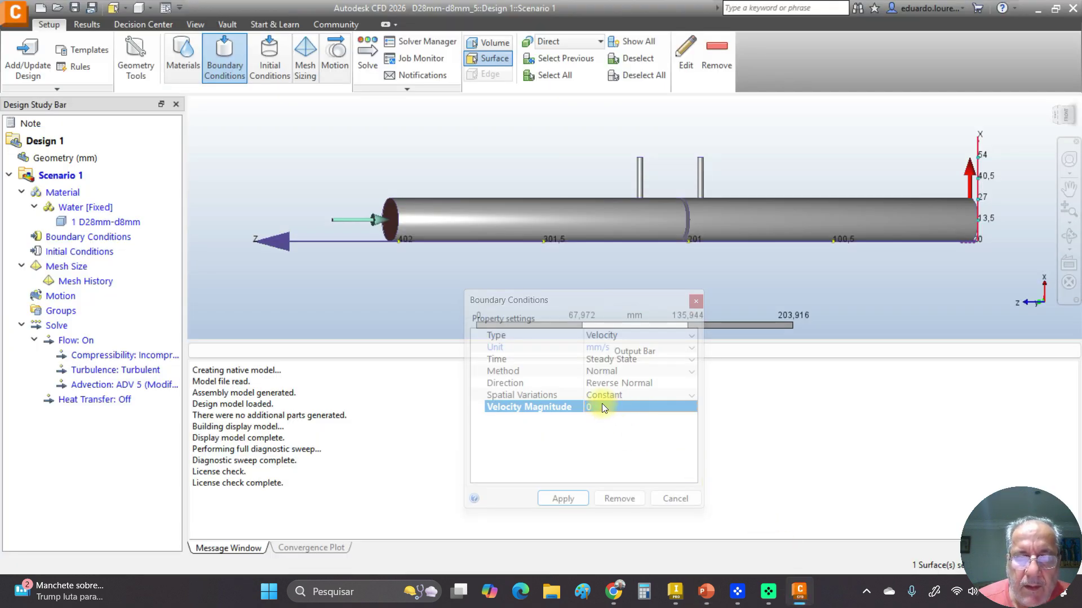
click(598, 296)
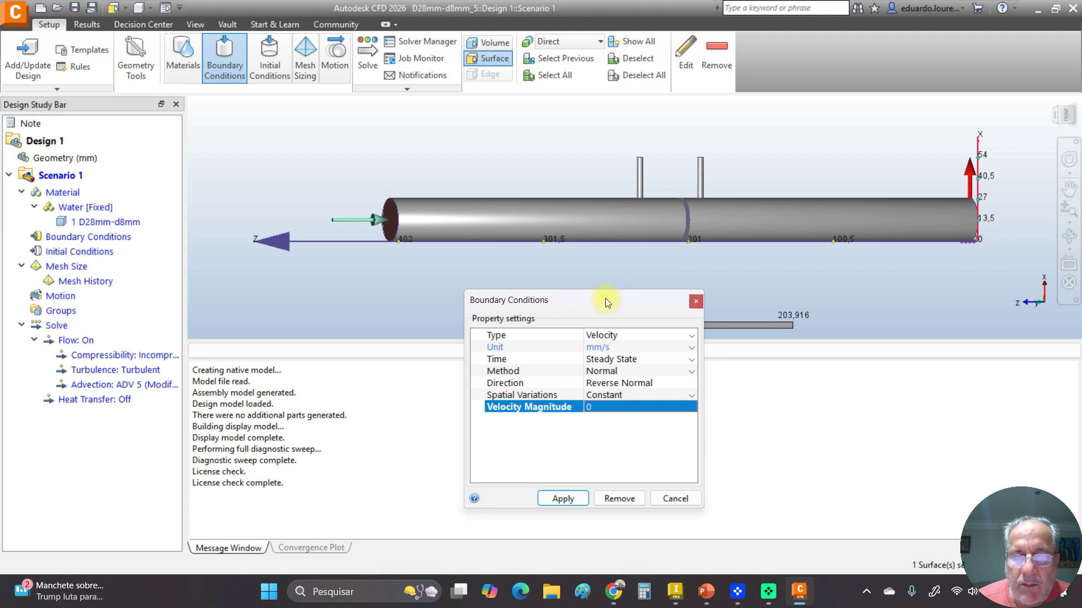
click(594, 409)
text(704)
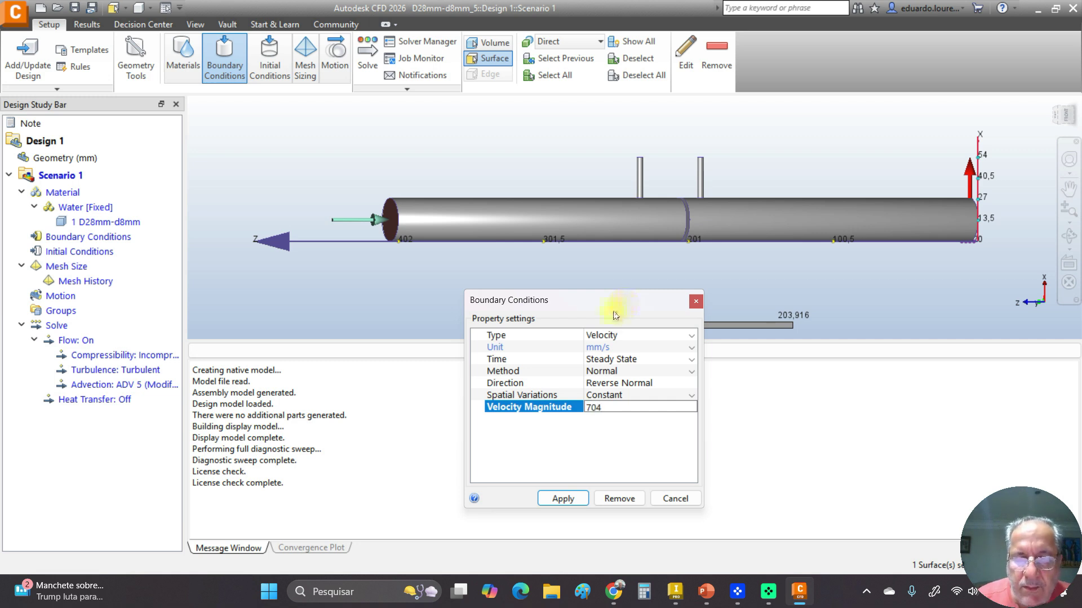
click(564, 499)
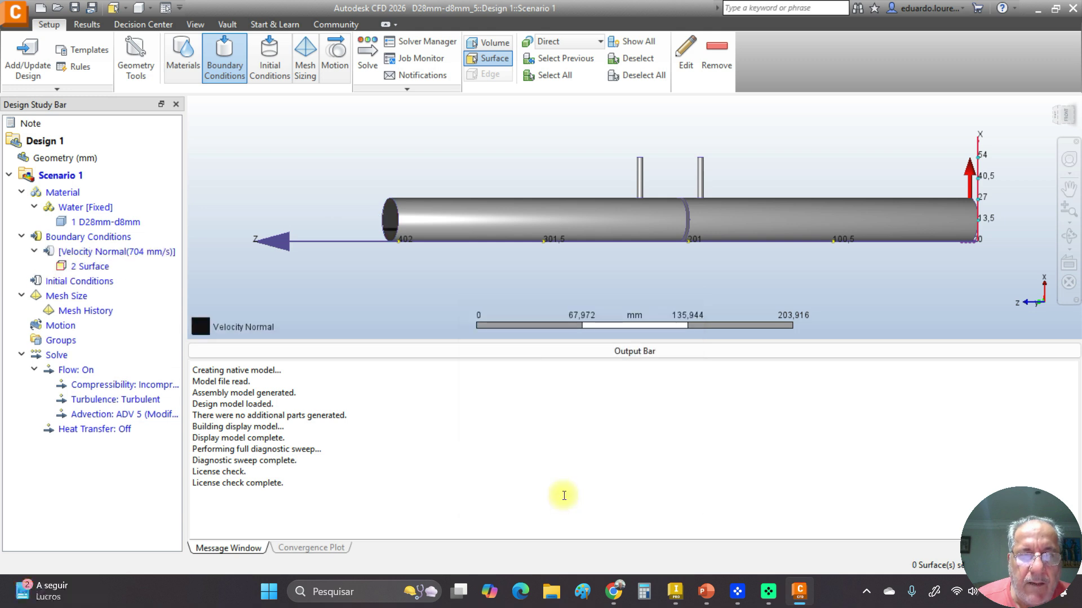
- Set up a boundary condition of type Pressure on the pipe's end face at the Z origin, opposite the velocity inlet
scroll(387, 231, up, 5)
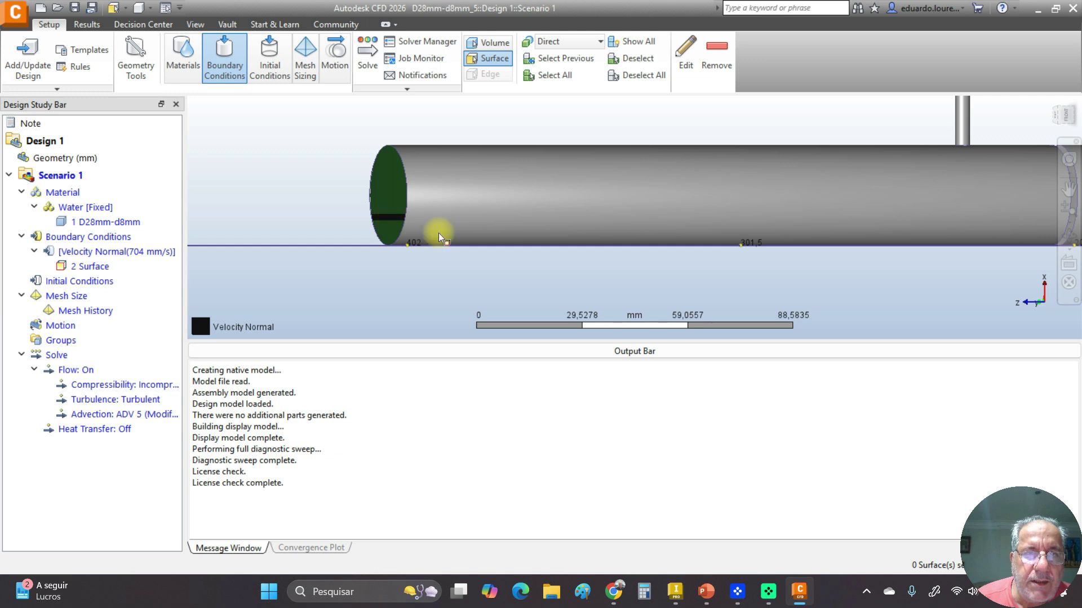
scroll(450, 236, down, 2)
scroll(450, 235, down, 4)
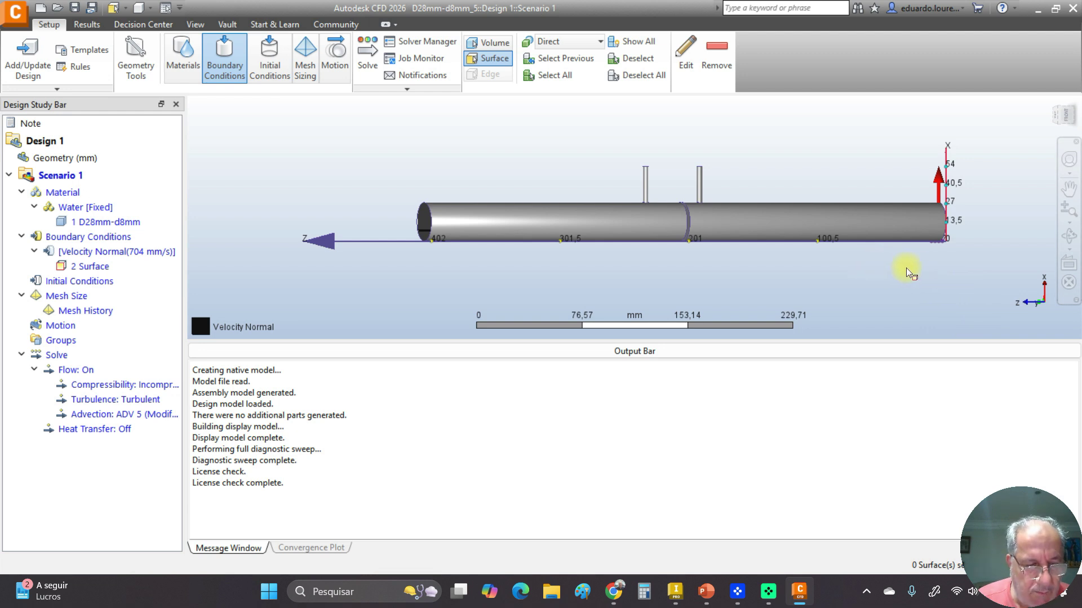
shift+middle_drag(947, 263, 780, 259)
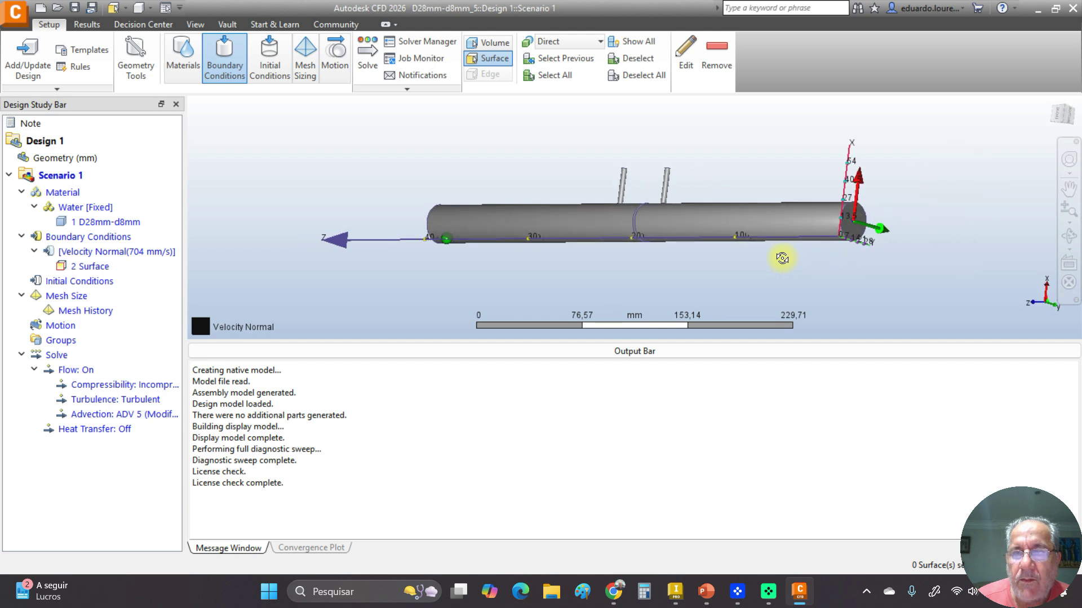
click(852, 229)
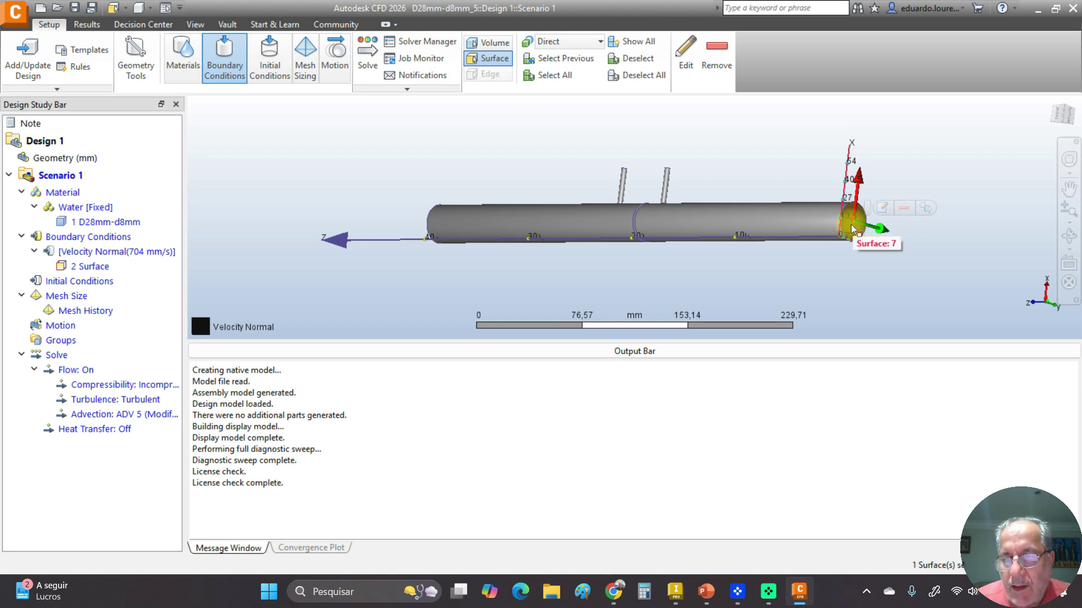
click(882, 208)
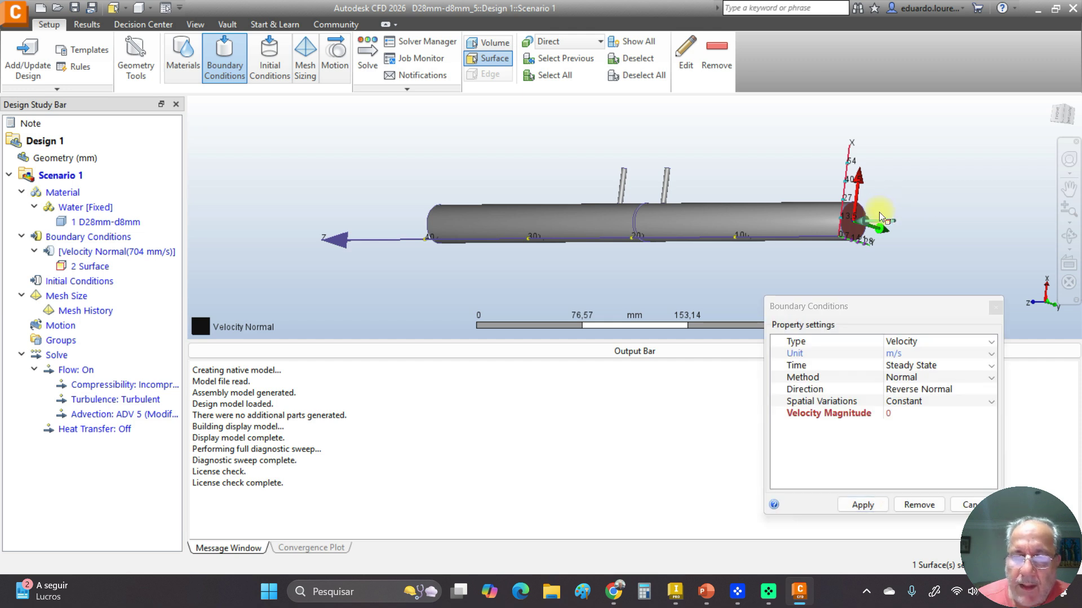
click(906, 343)
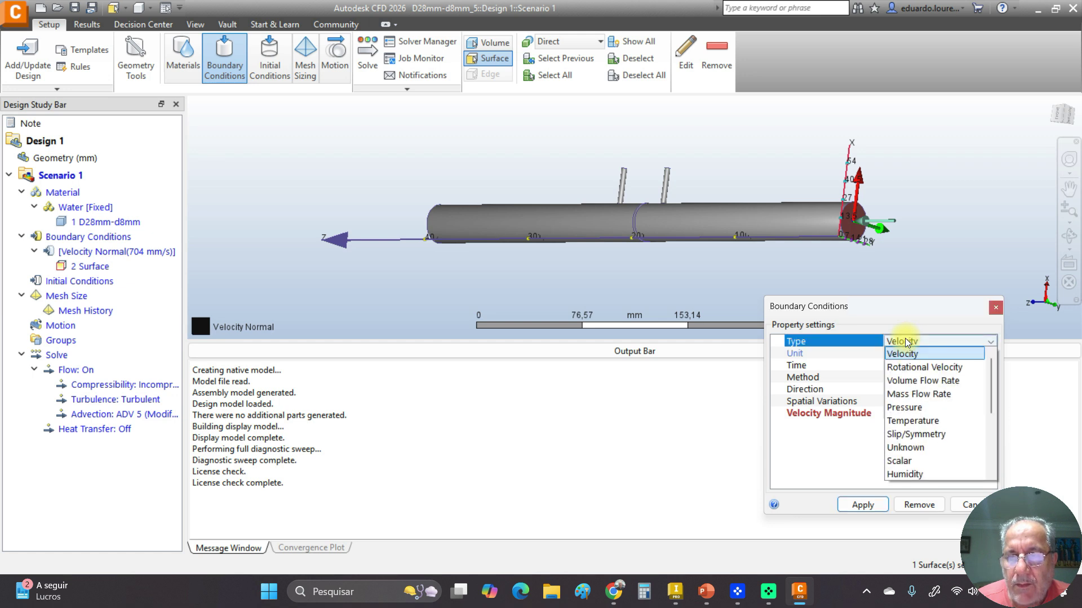
click(901, 408)
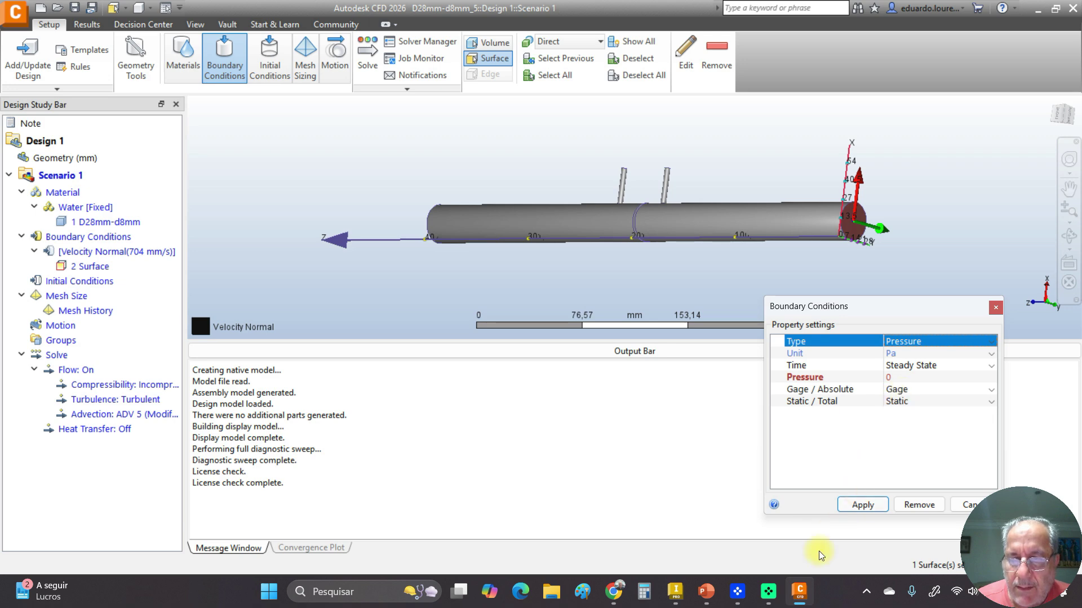
- Look up the outlet gauge pressure on the pressure-gauge photo slide in PowerPoint and apply 390000 Pa static gage pressure to the end face in Autodesk CFD
click(706, 592)
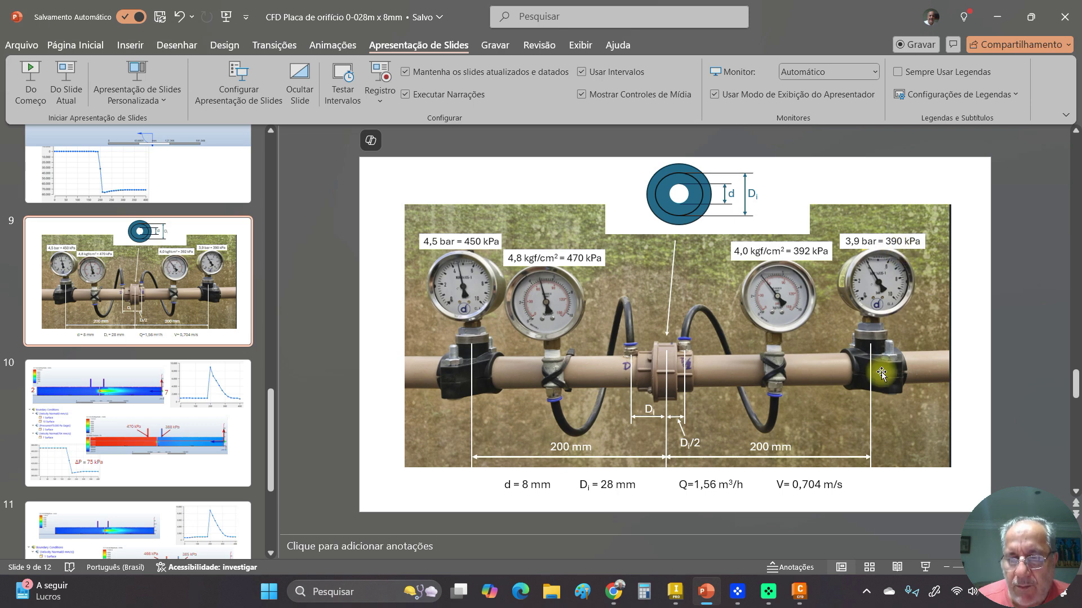
click(801, 591)
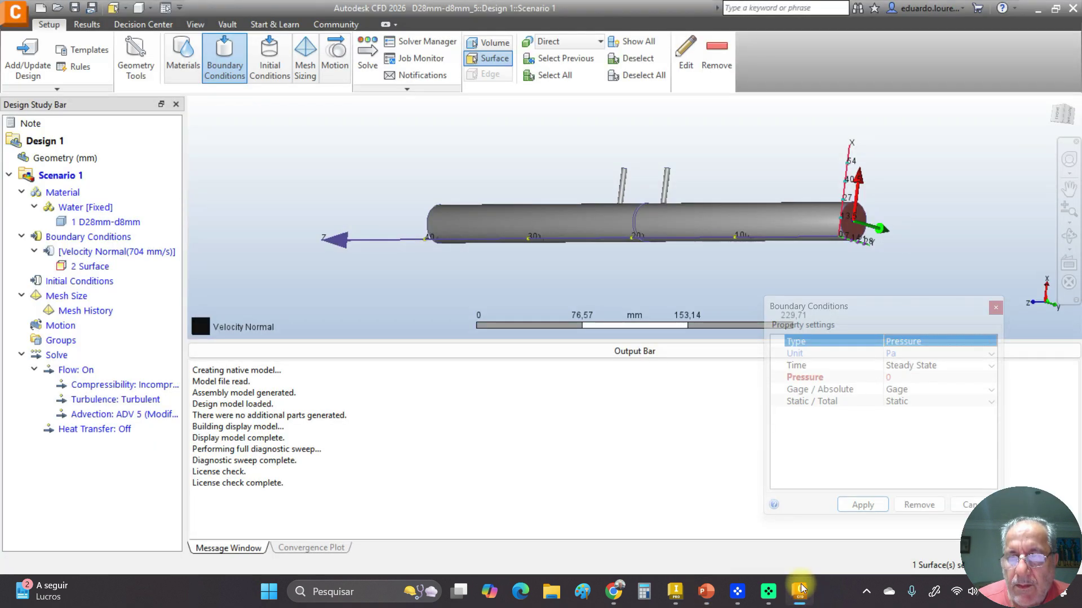
click(896, 378)
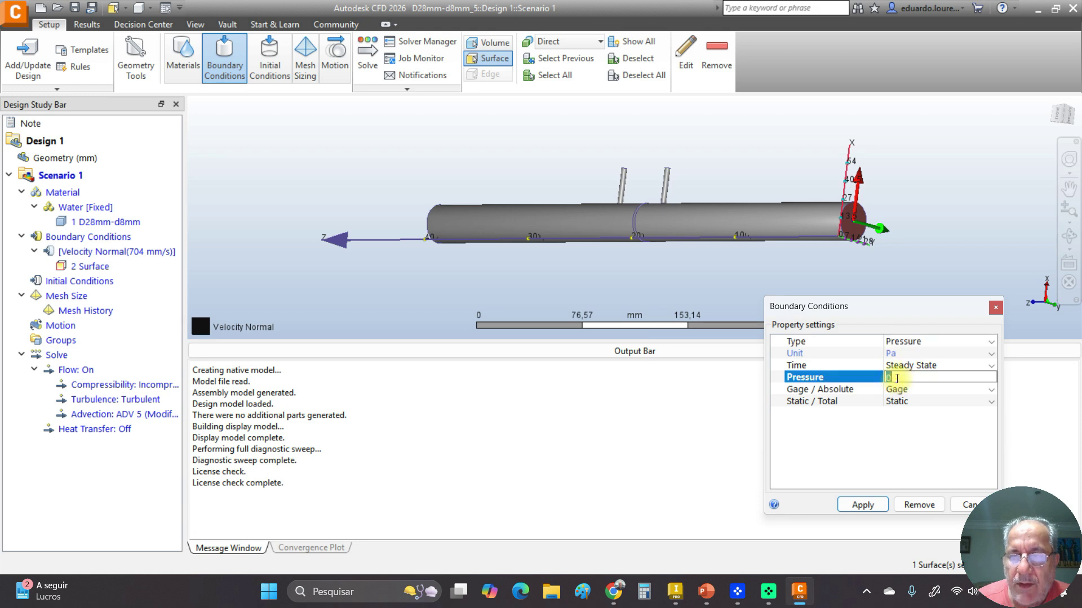
text(390000)
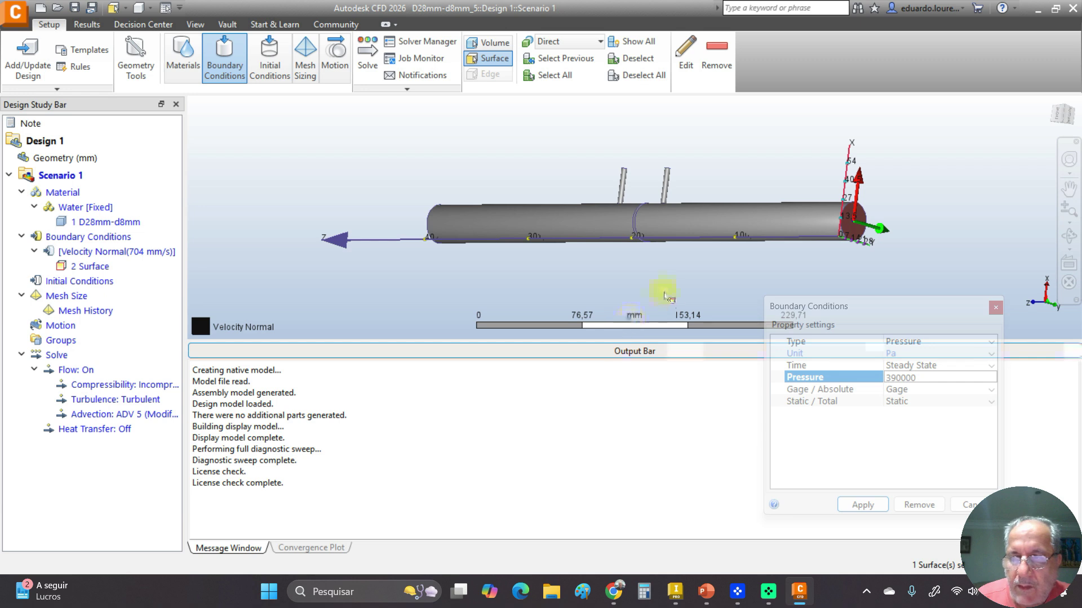
click(862, 505)
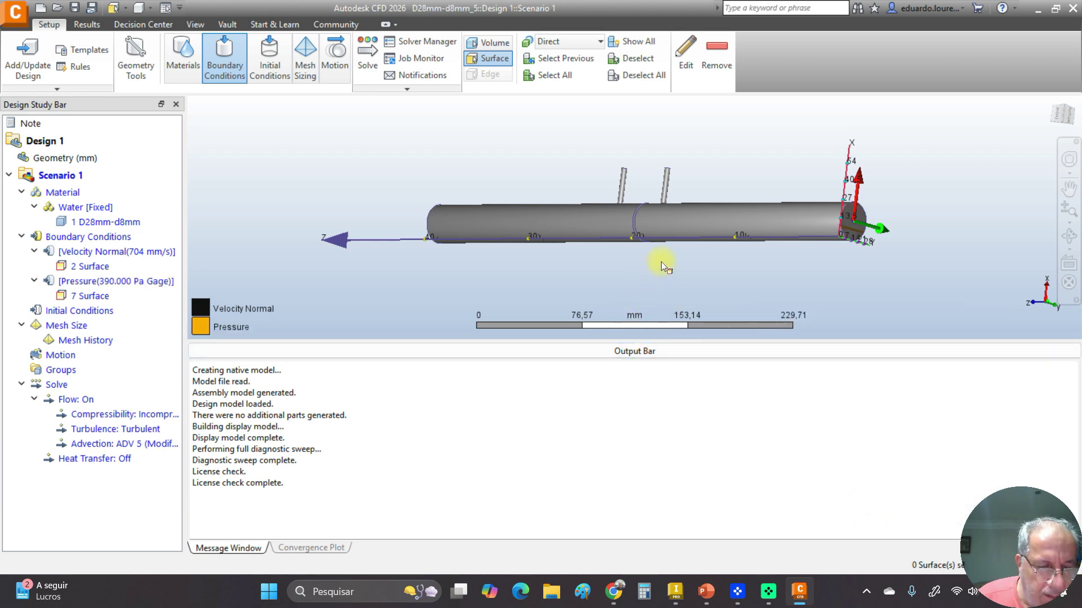
- Apply a normal velocity of 0 mm/s to the top face of the small vertical tap nearer the pressure outlet
shift+middle_drag(717, 176, 559, 247)
mouse_move(583, 208)
shift+middle_down()
mouse_move(573, 213)
mouse_move(580, 199)
mouse_move(574, 210)
shift+middle_up()
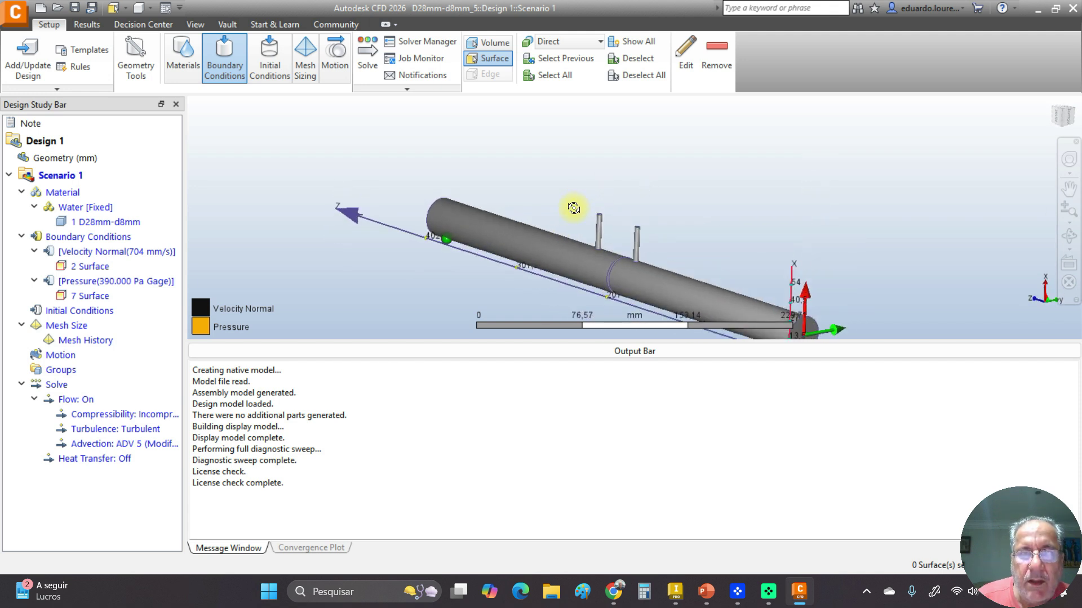
scroll(633, 217, up, 3)
scroll(631, 215, up, 5)
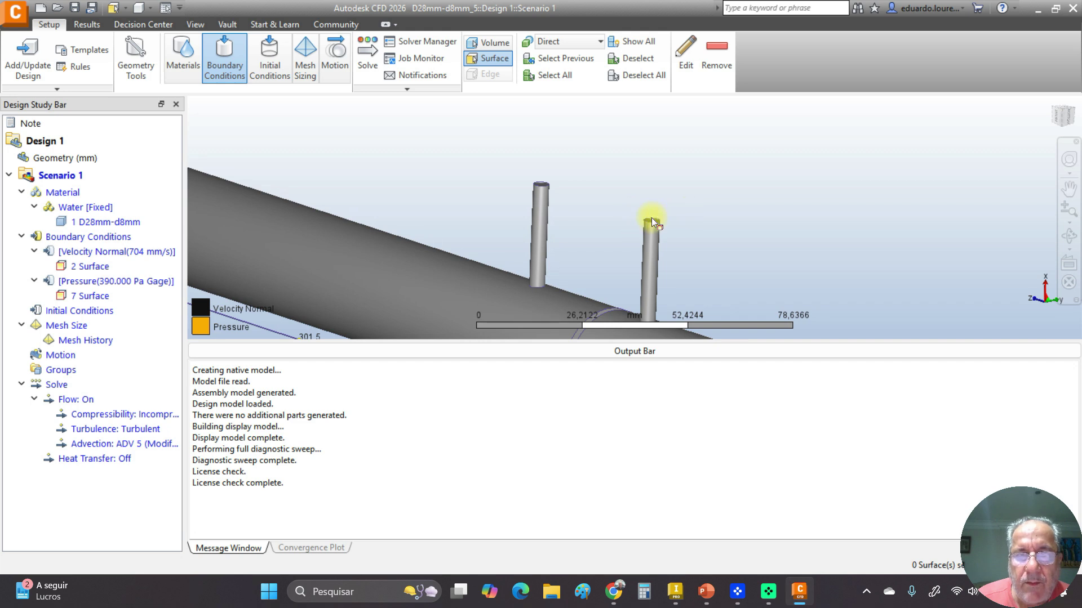
click(650, 221)
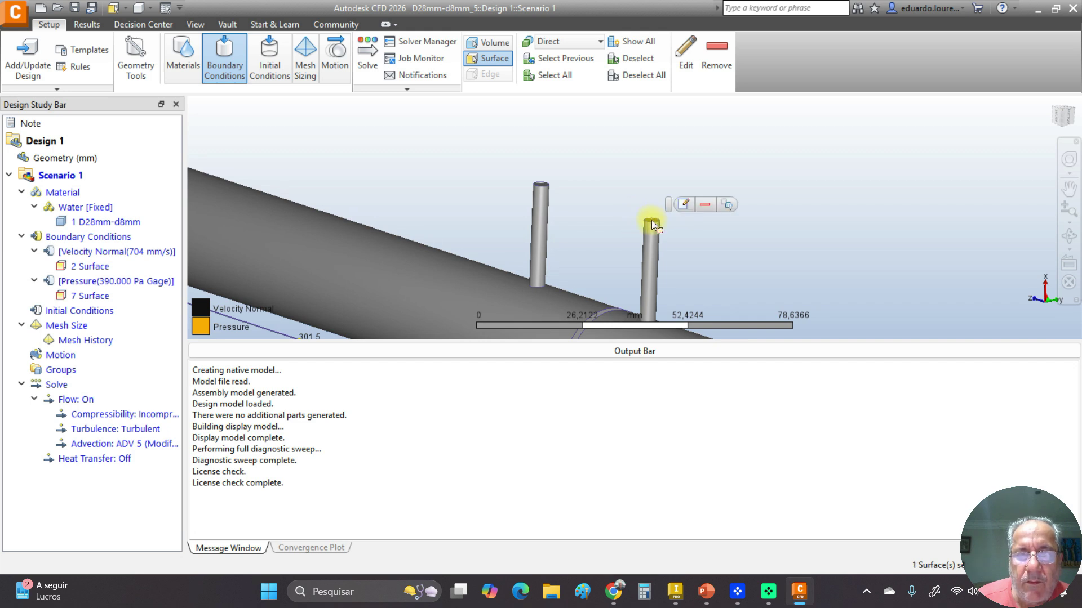
click(684, 205)
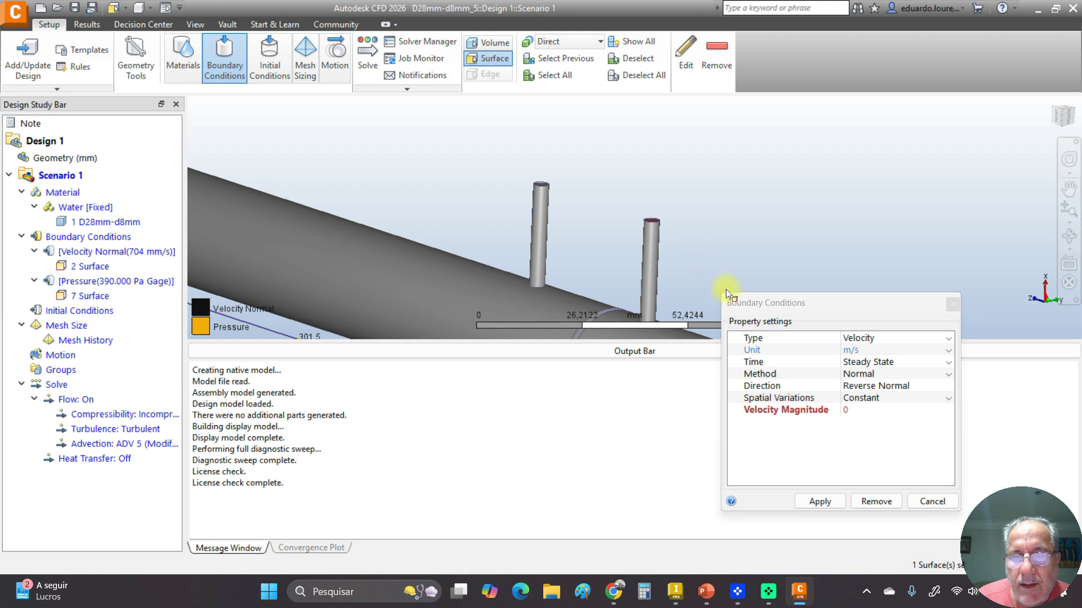
click(854, 354)
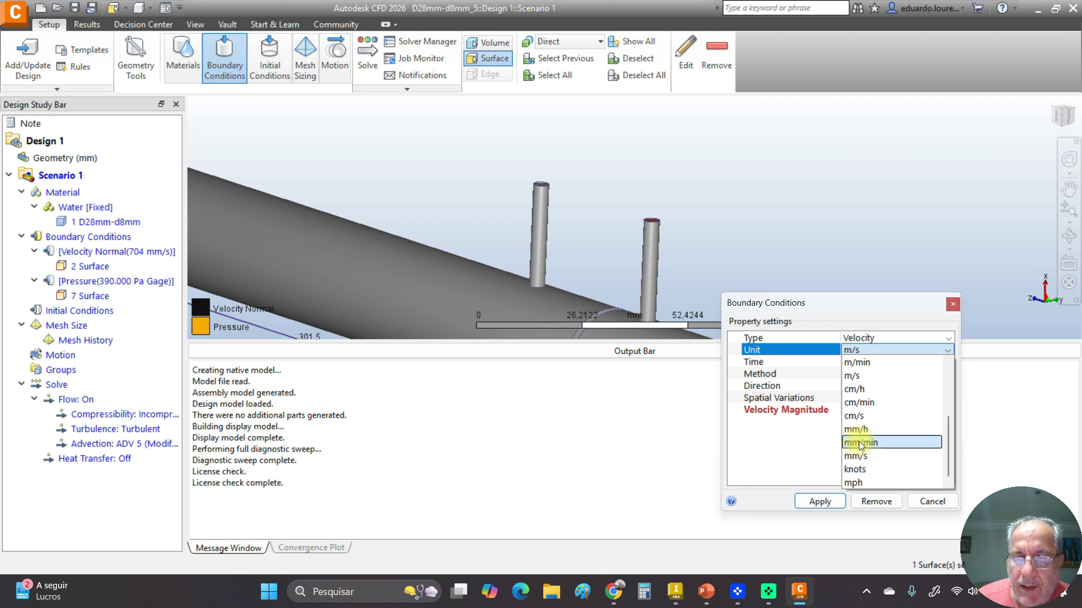
click(860, 459)
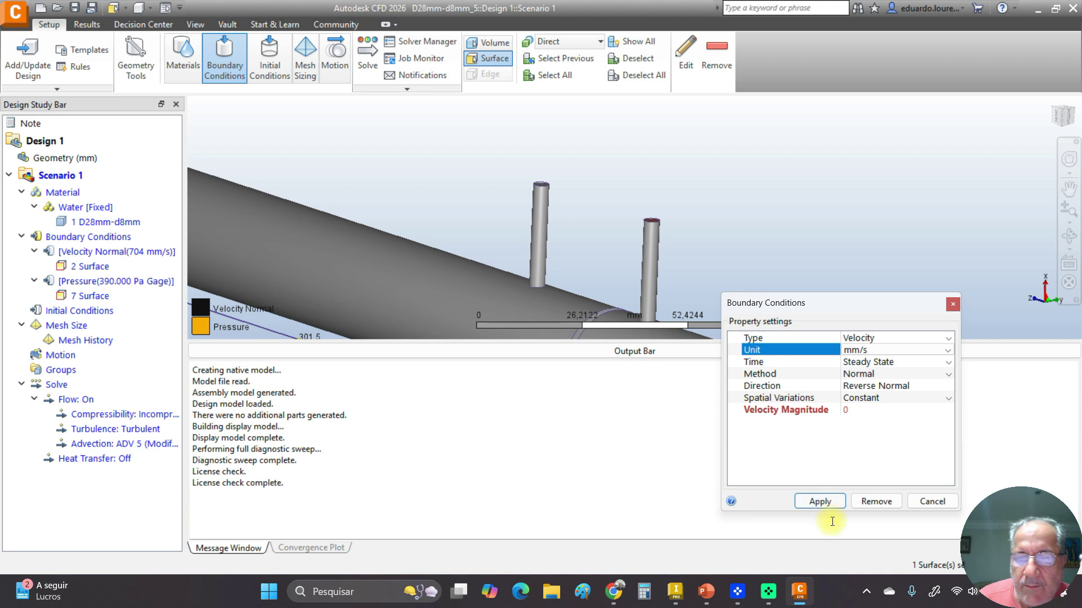
click(813, 501)
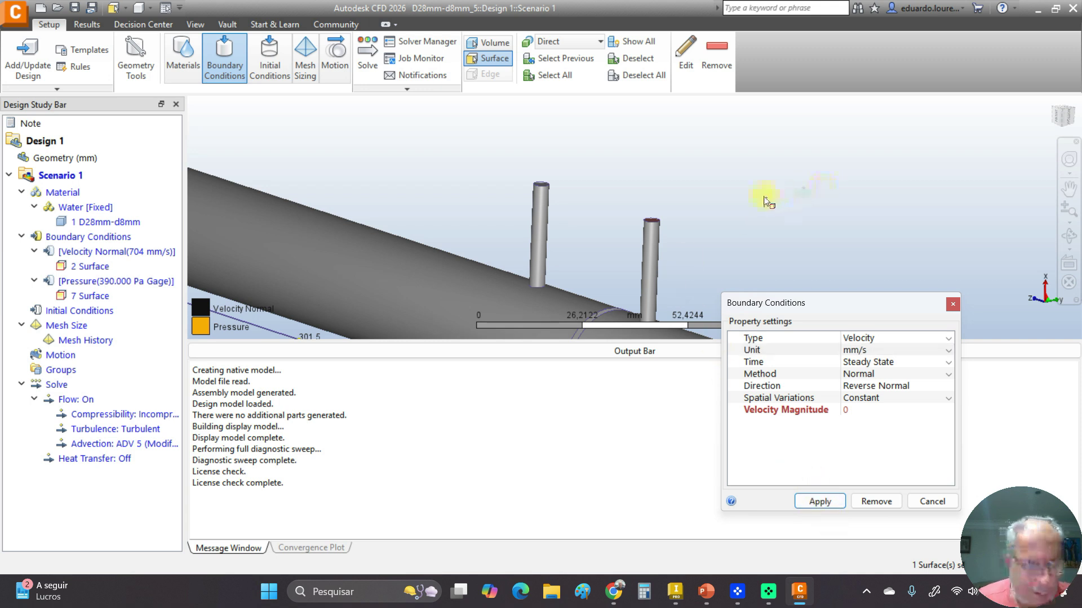
mouse_move(603, 174)
middle_down()
mouse_move(590, 159)
mouse_move(584, 176)
middle_up()
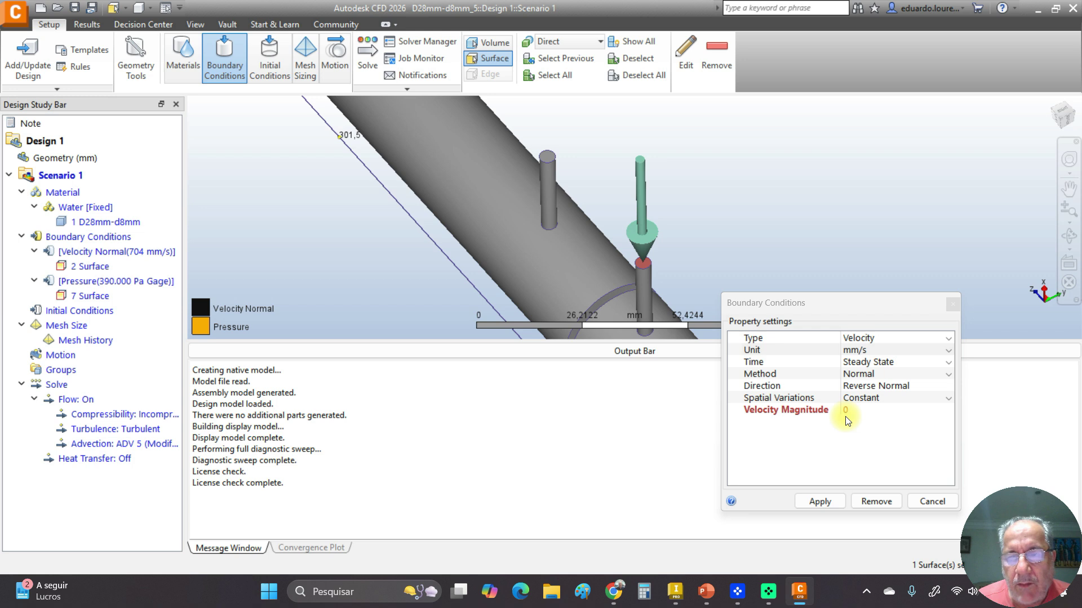
click(820, 501)
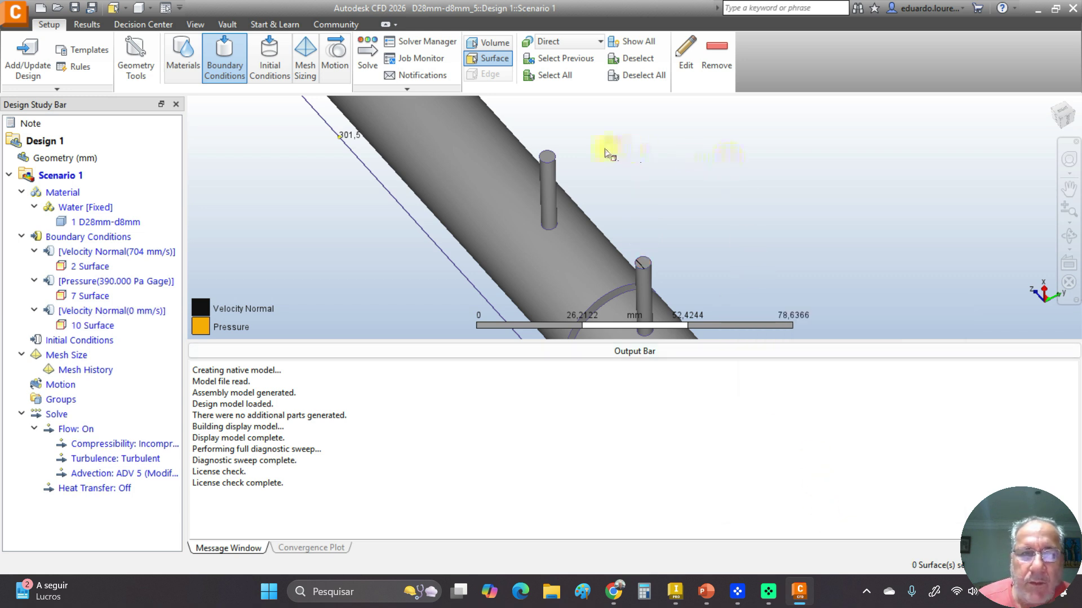
- Apply a normal velocity of 0 mm/s to the top face of the other vertical tap, on the velocity-inlet side of the orifice
click(547, 157)
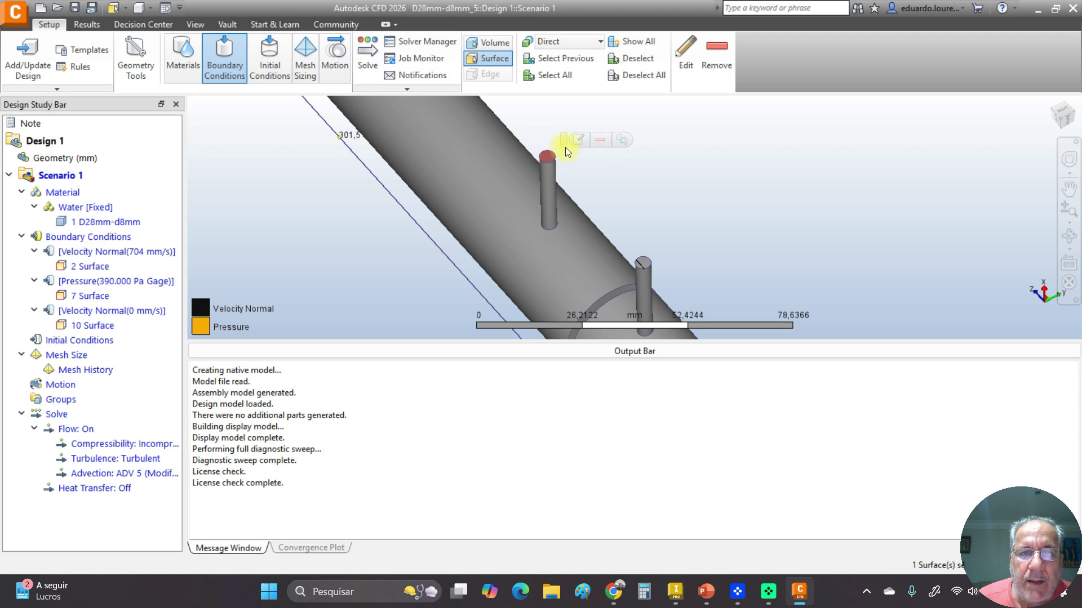
click(578, 139)
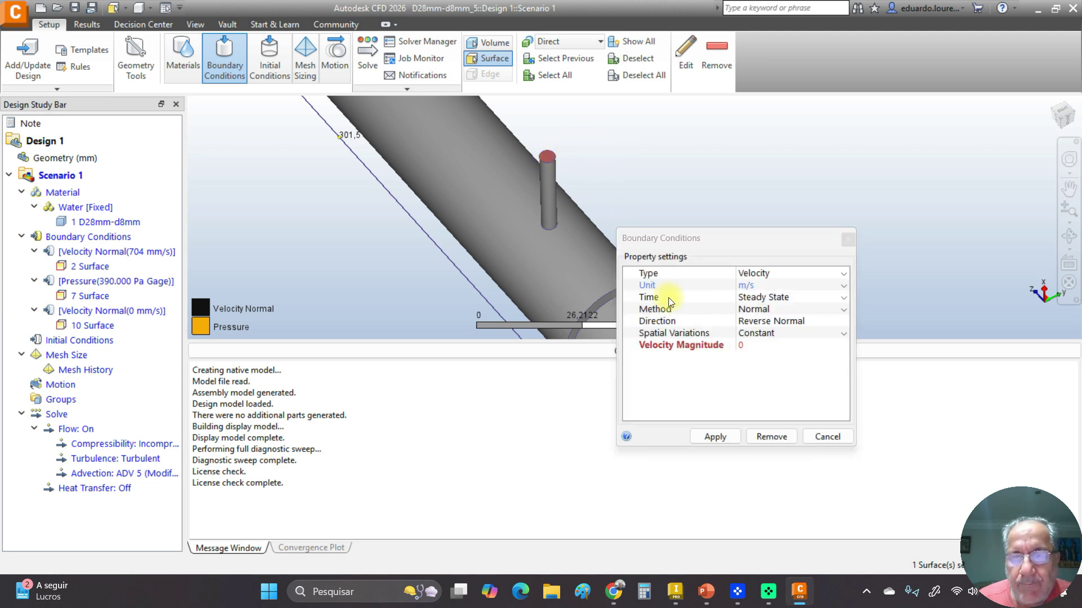
click(763, 285)
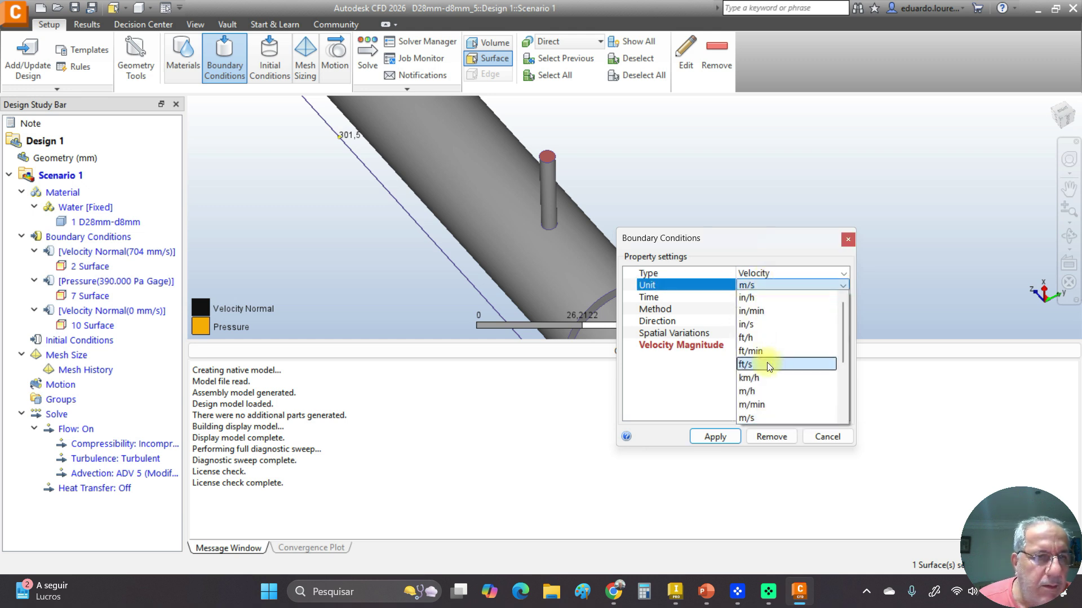
scroll(768, 394, down, 3)
click(769, 390)
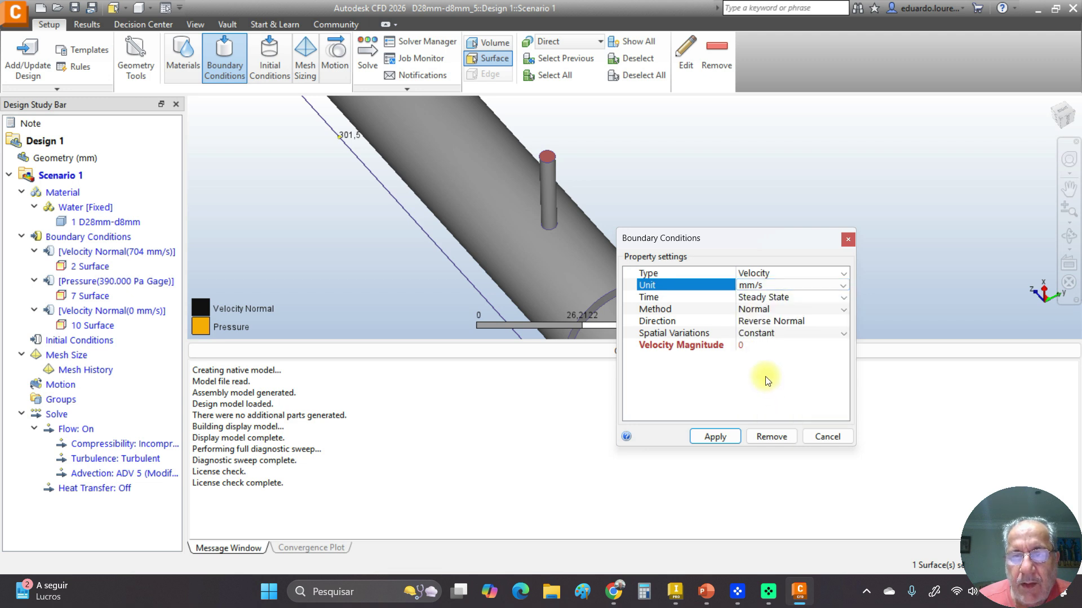
click(713, 437)
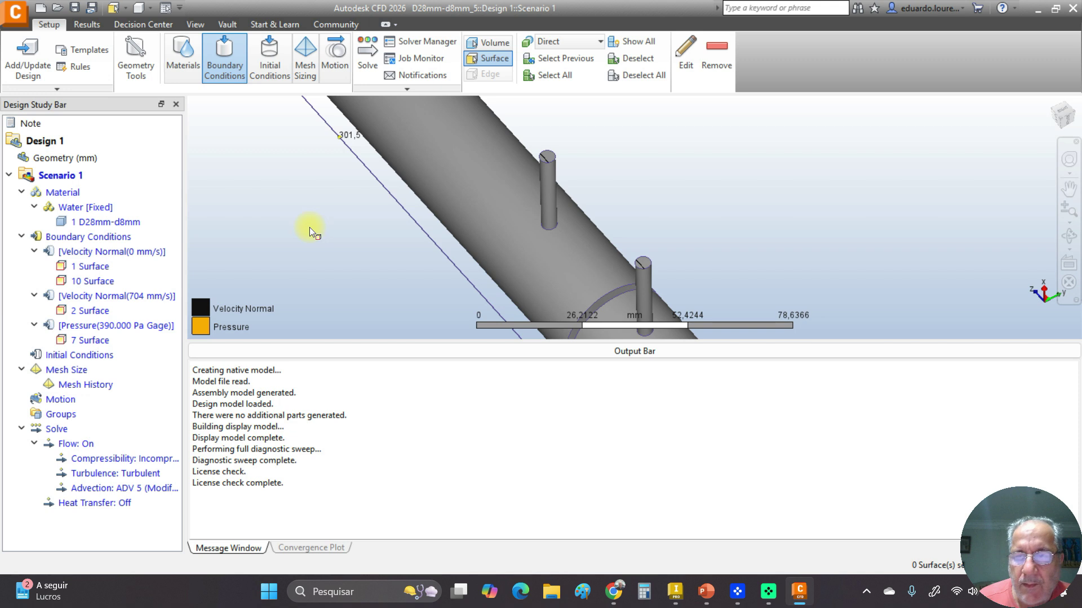
- Generate automatic mesh sizes for the whole pipe model with Autosize
scroll(507, 251, down, 3)
scroll(510, 254, down, 5)
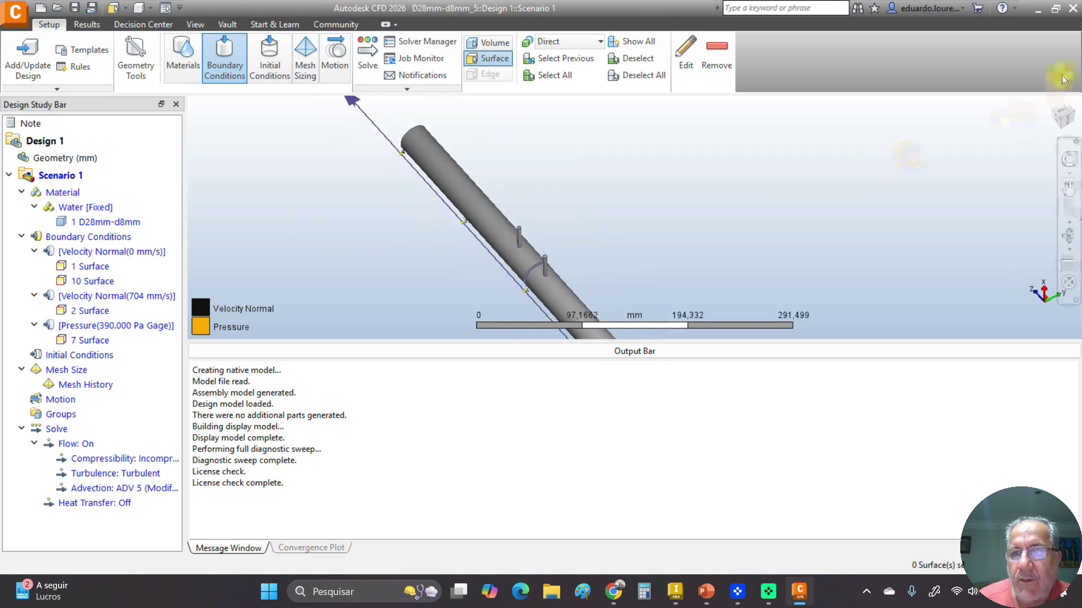
click(1064, 117)
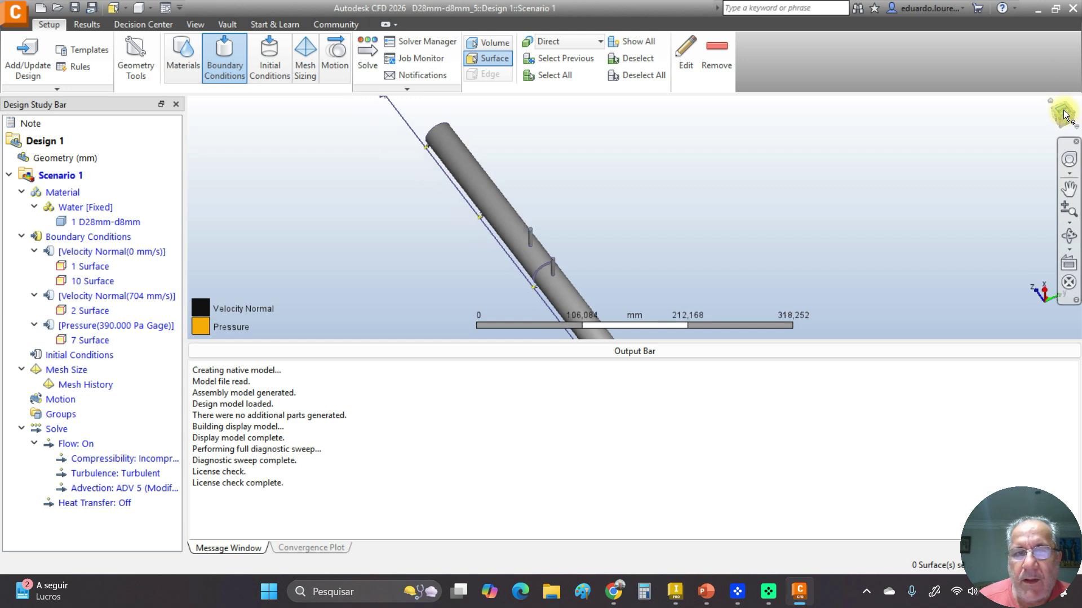
click(1070, 104)
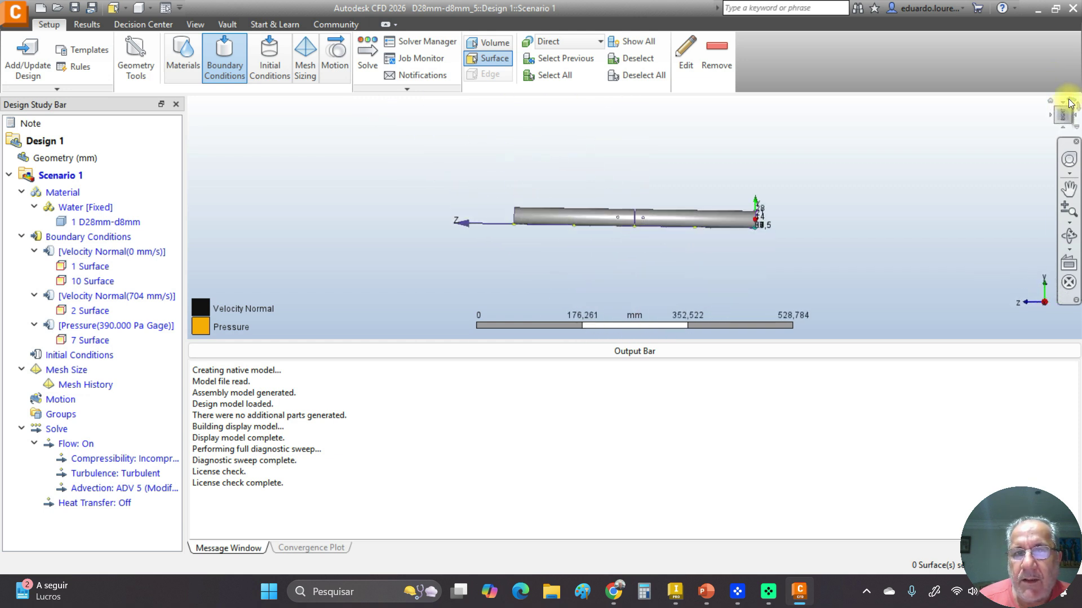
click(1065, 131)
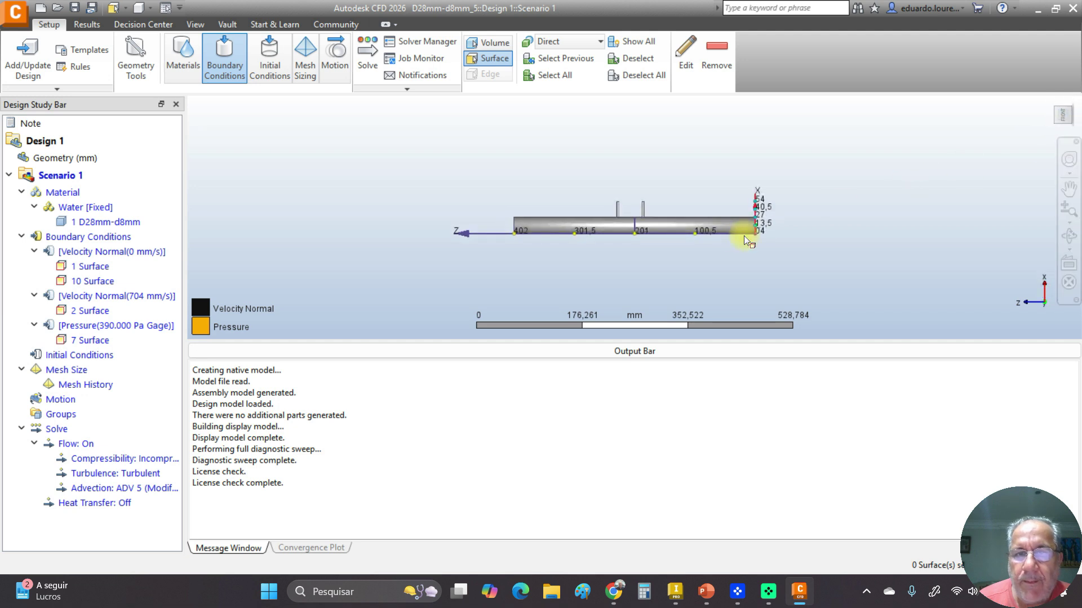
scroll(632, 253, up, 4)
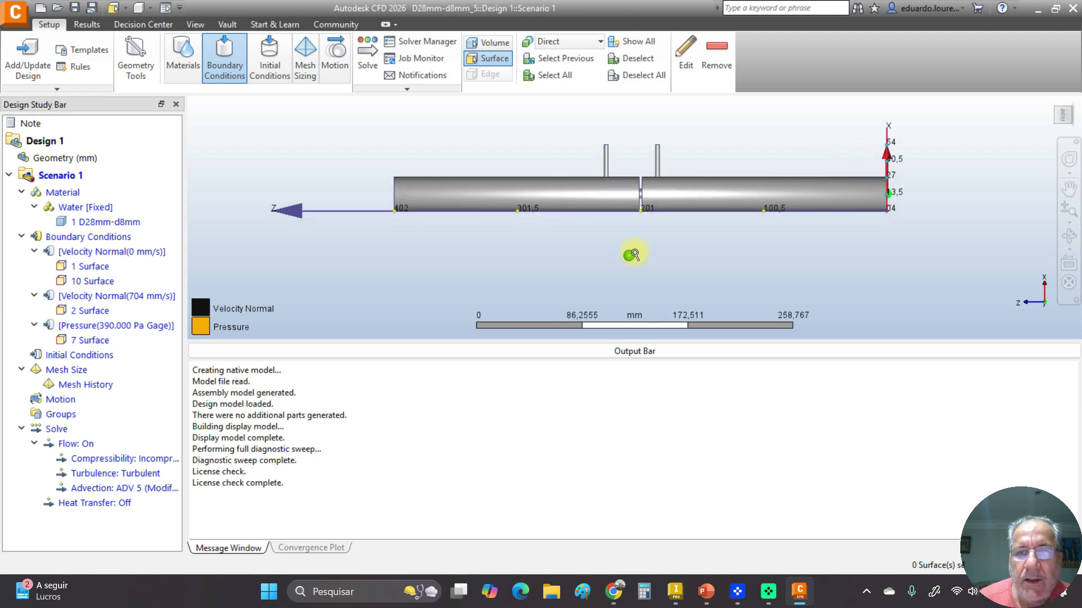
middle_drag(653, 239, 645, 275)
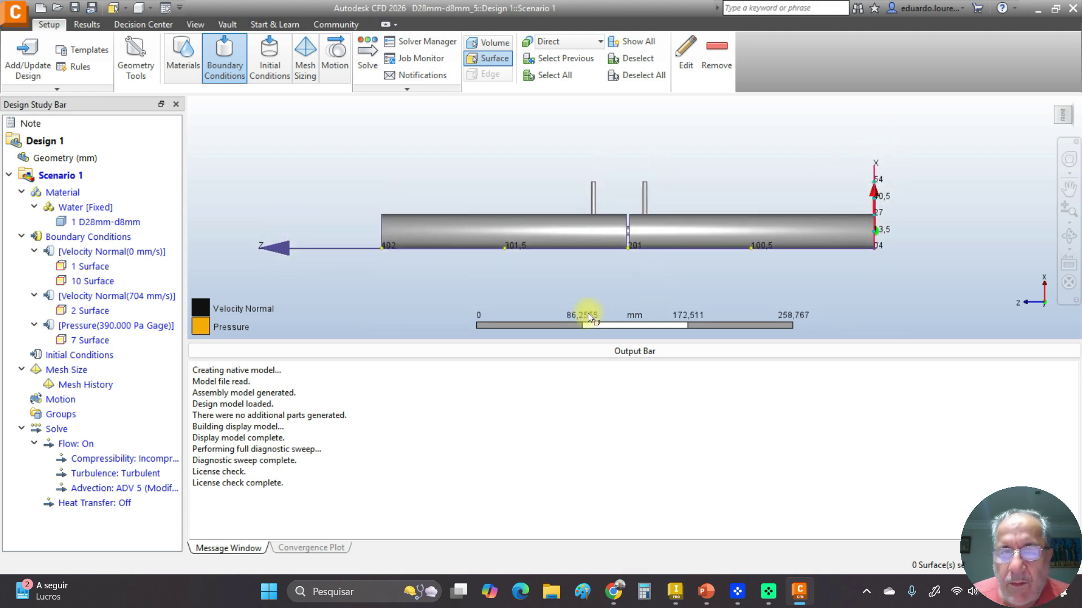
click(307, 64)
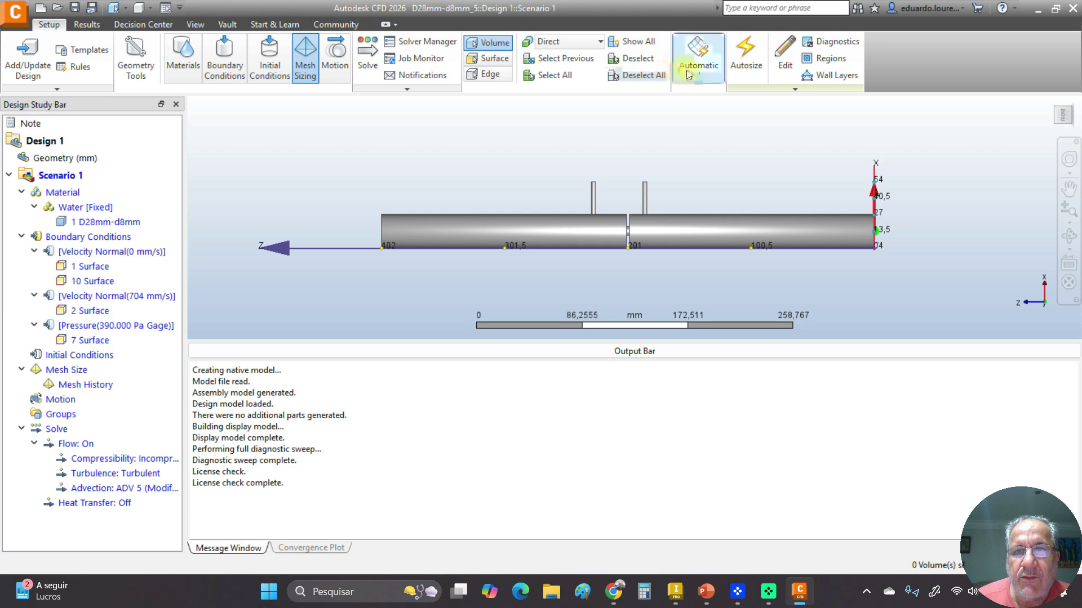
click(749, 71)
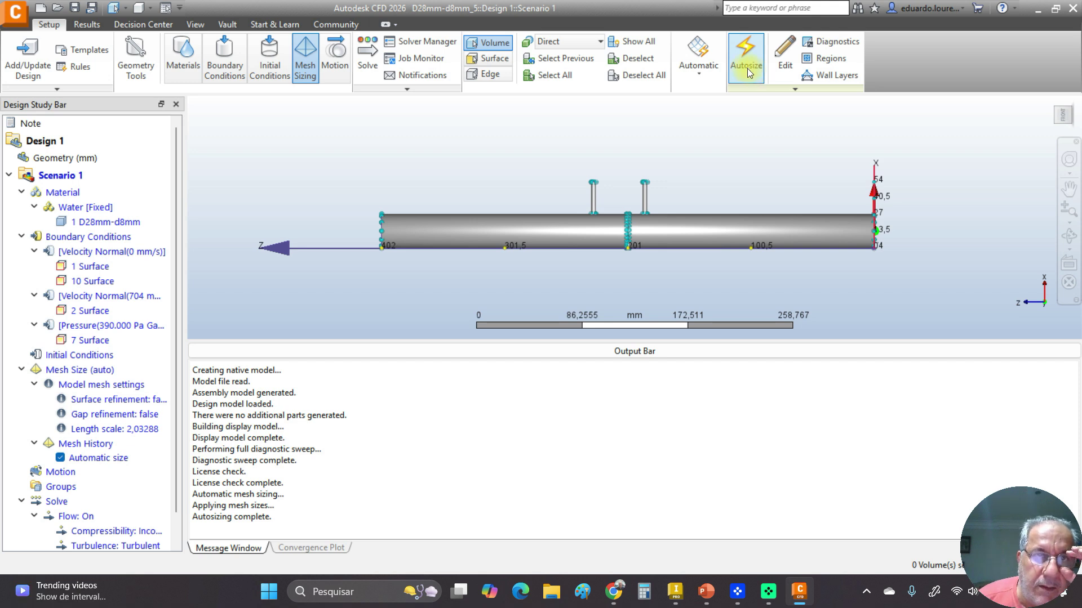
- Review the flow physics and run the steady-state solve on MyComputer with 100 iterations and incompressible flow
click(365, 59)
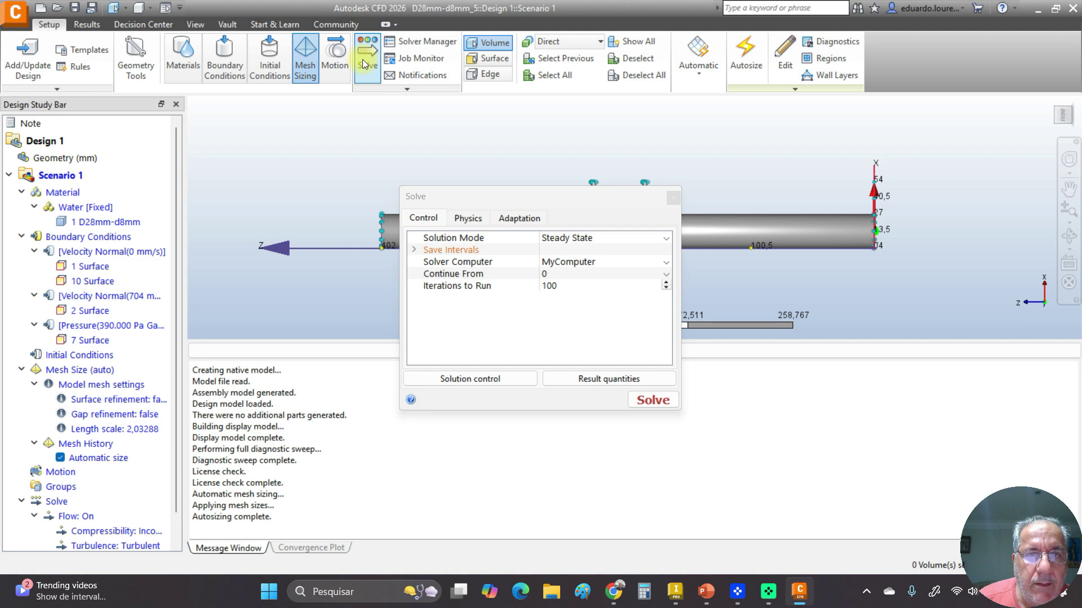
click(481, 219)
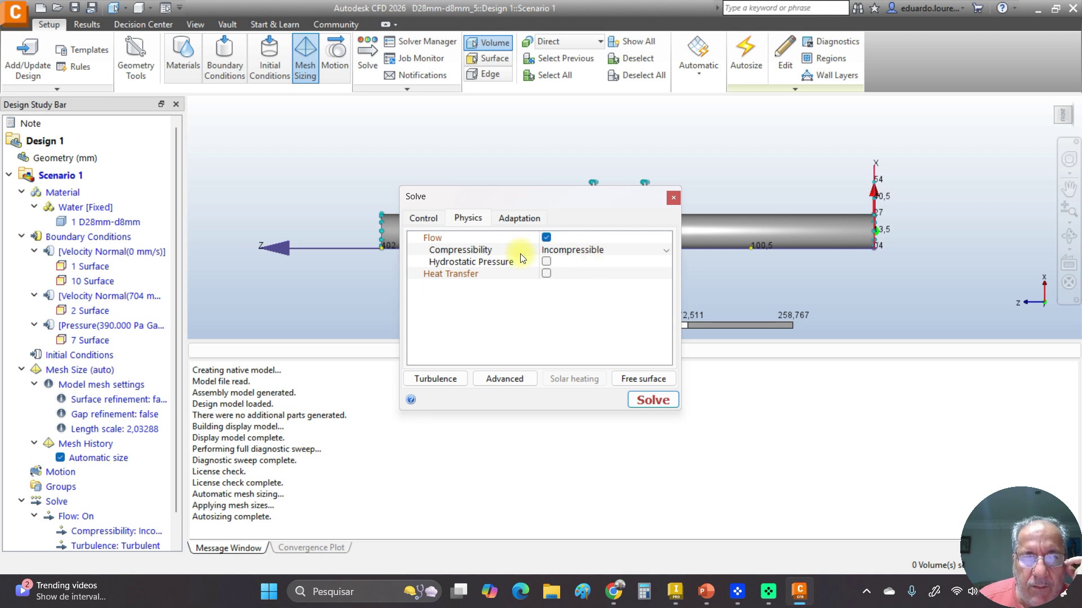
click(418, 222)
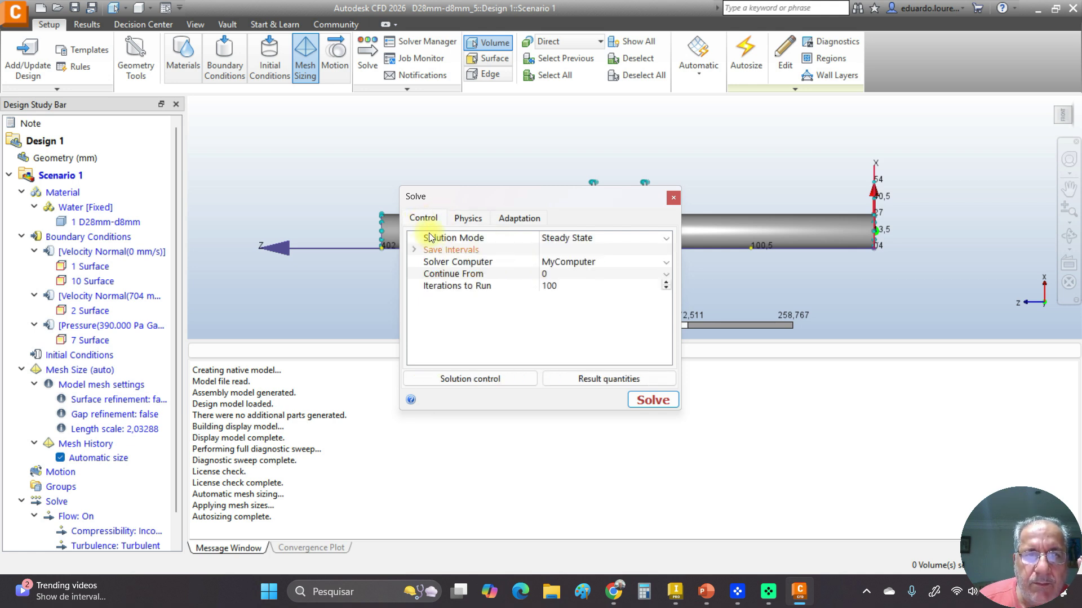
click(653, 401)
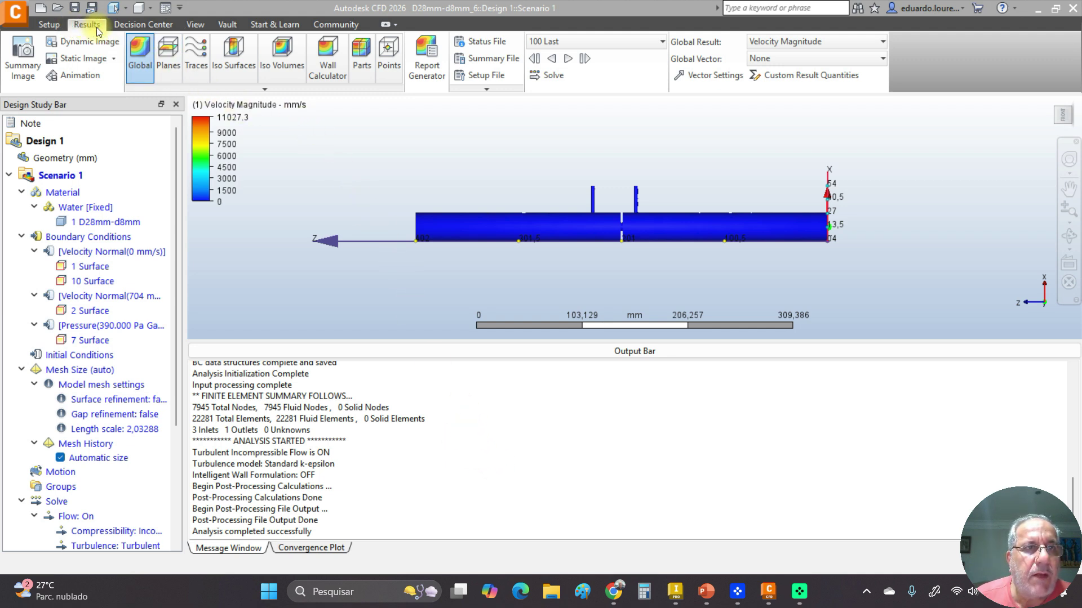
- Add a velocity-magnitude results plane to the solved pipe and inspect it from the perpendicular view before returning to the side view
click(168, 61)
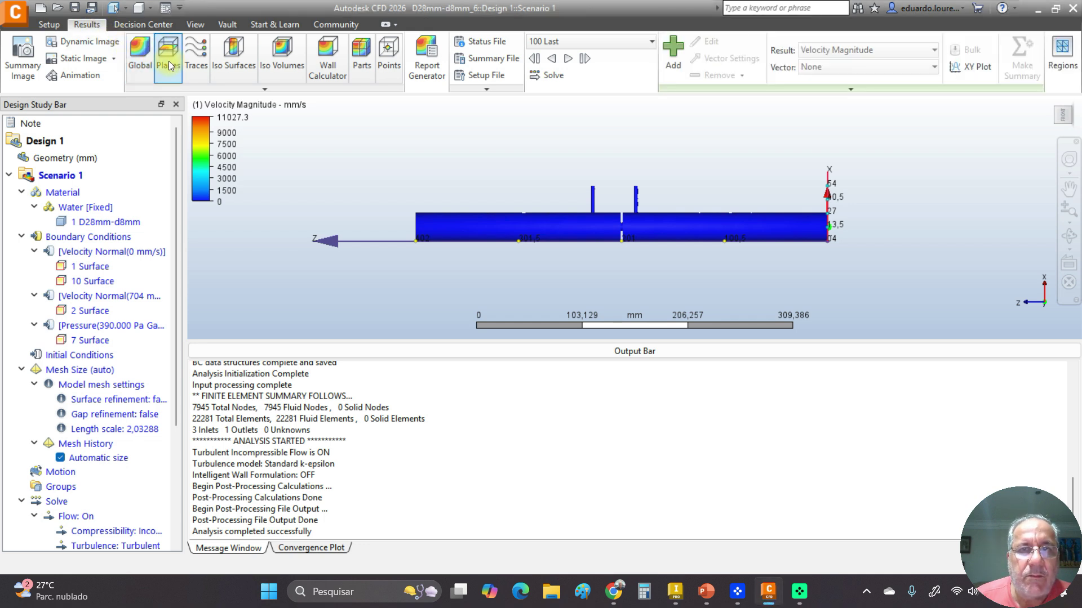
click(668, 60)
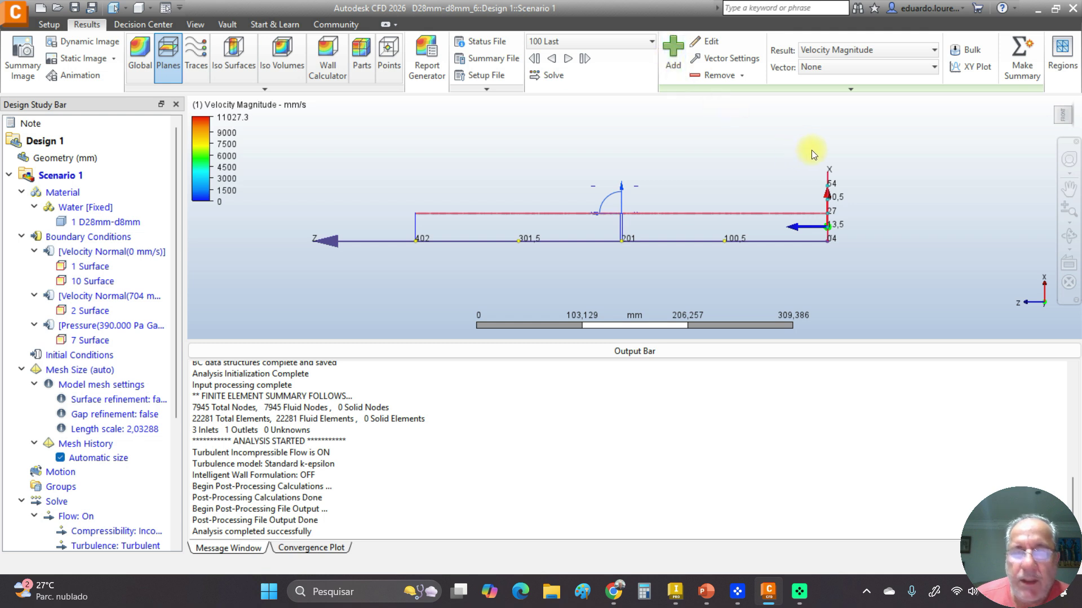
mouse_move(1060, 132)
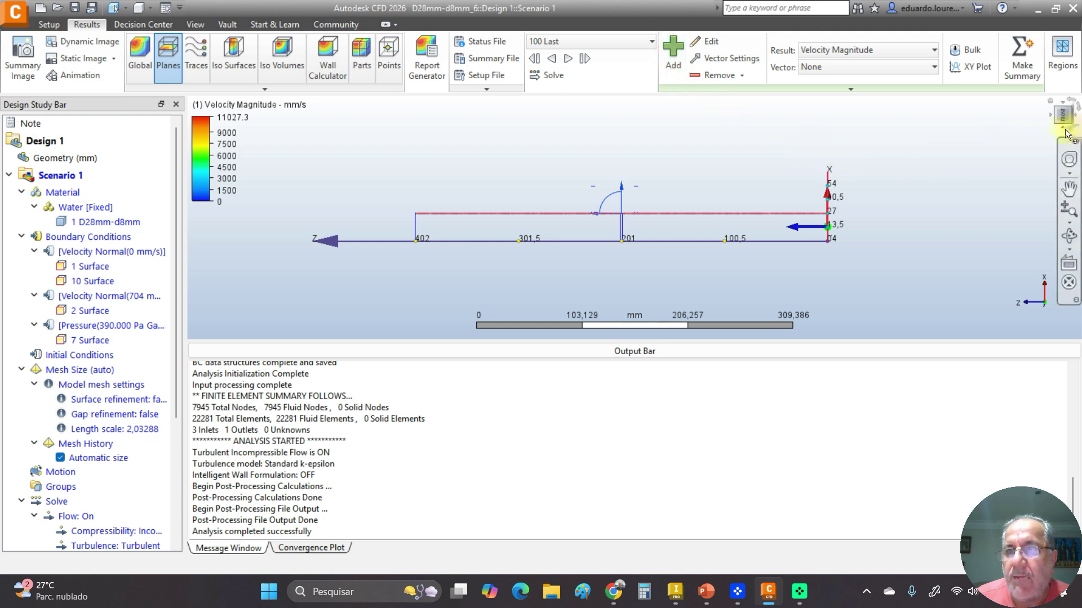
click(1065, 133)
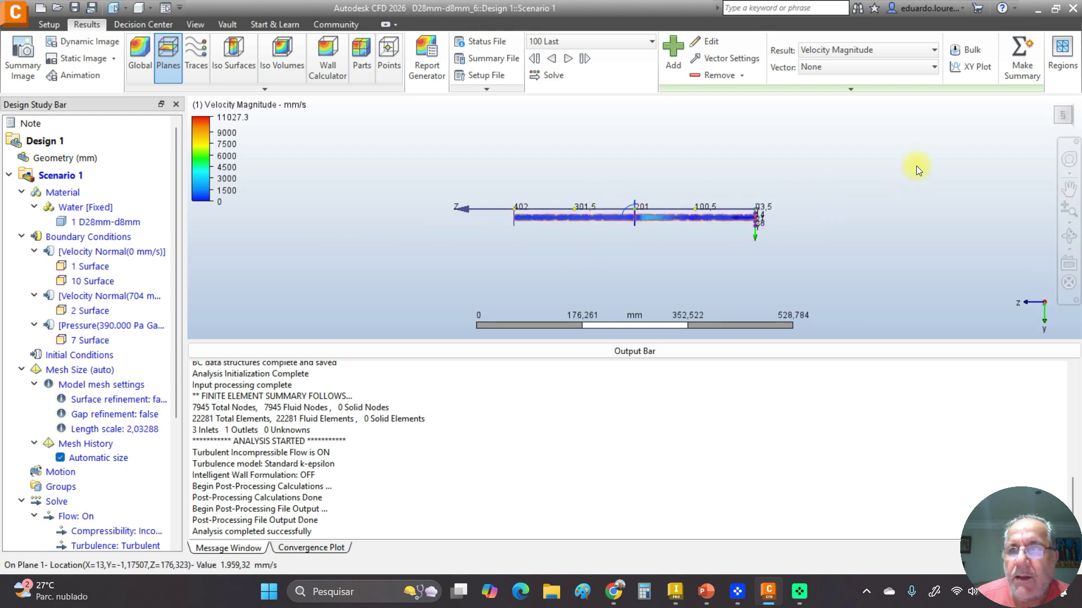
click(1064, 108)
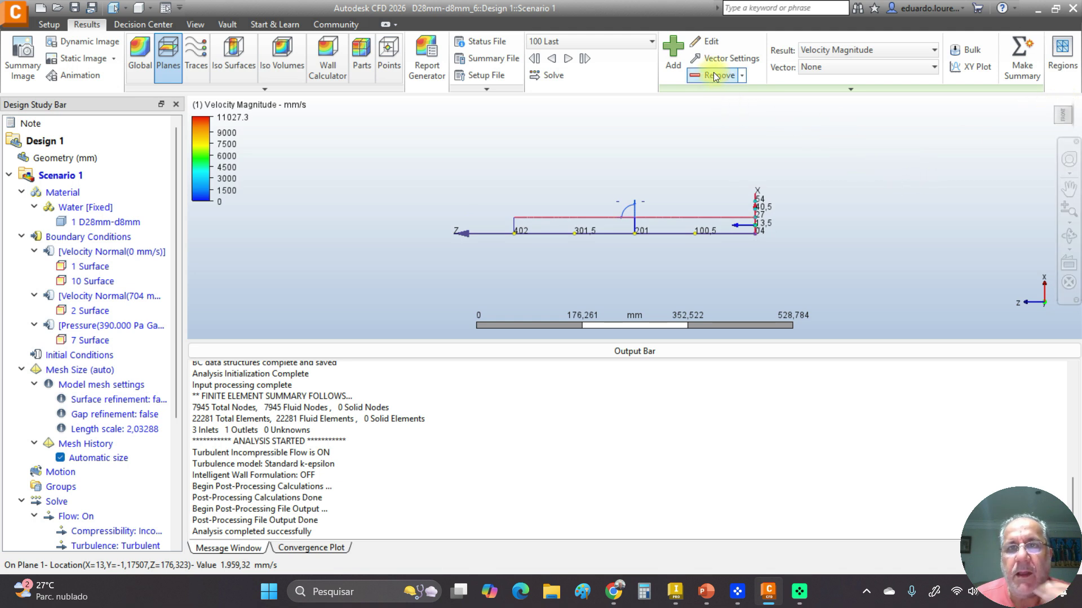
- Edit the results plane and set its rotation axis to X 0, Y 0, Z 1
click(712, 44)
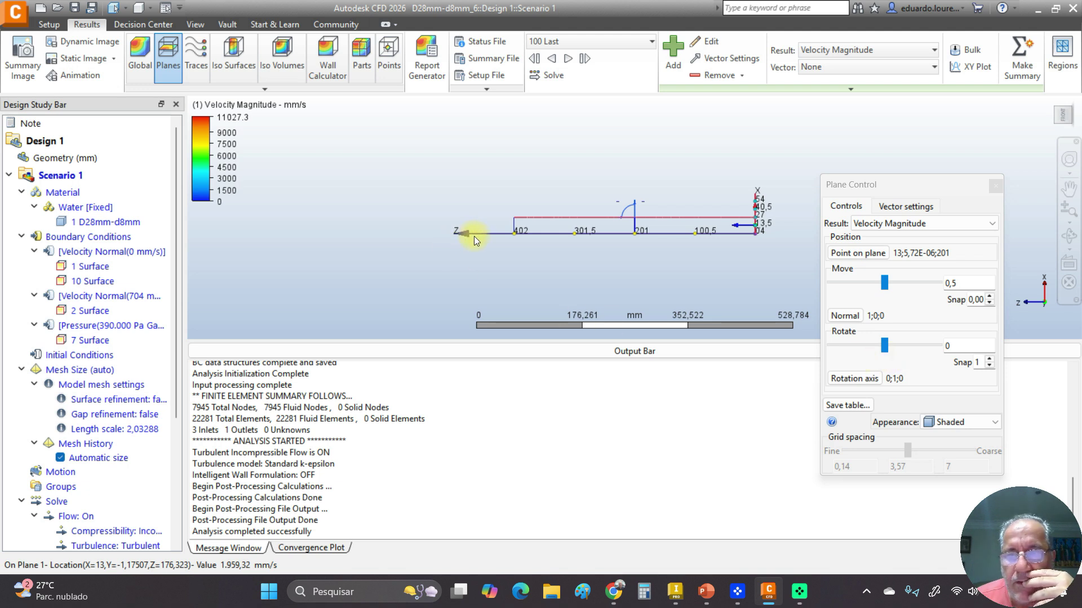
click(858, 378)
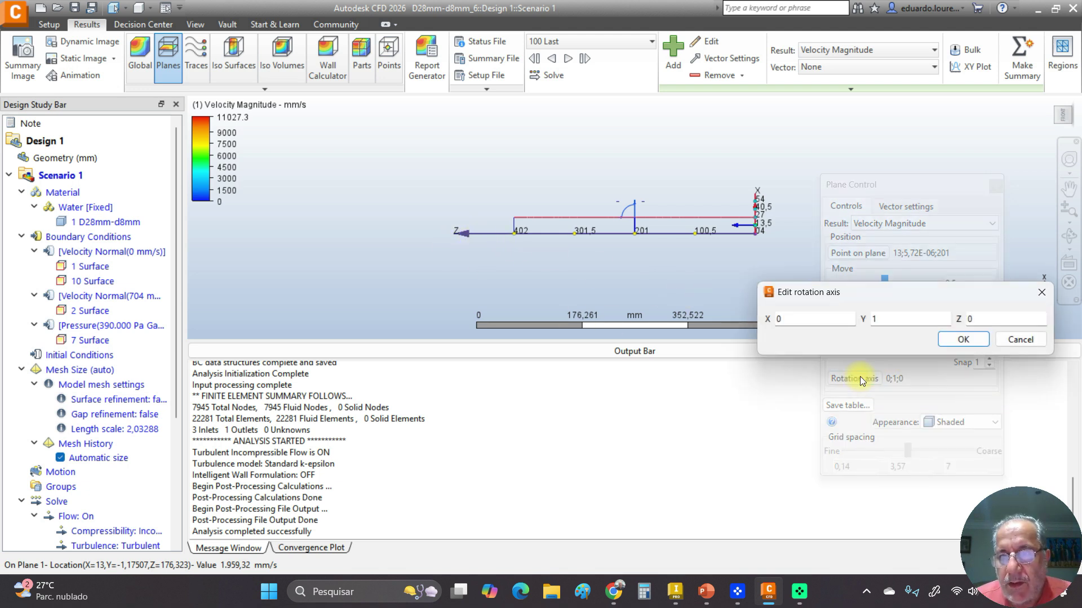
double_click(877, 318)
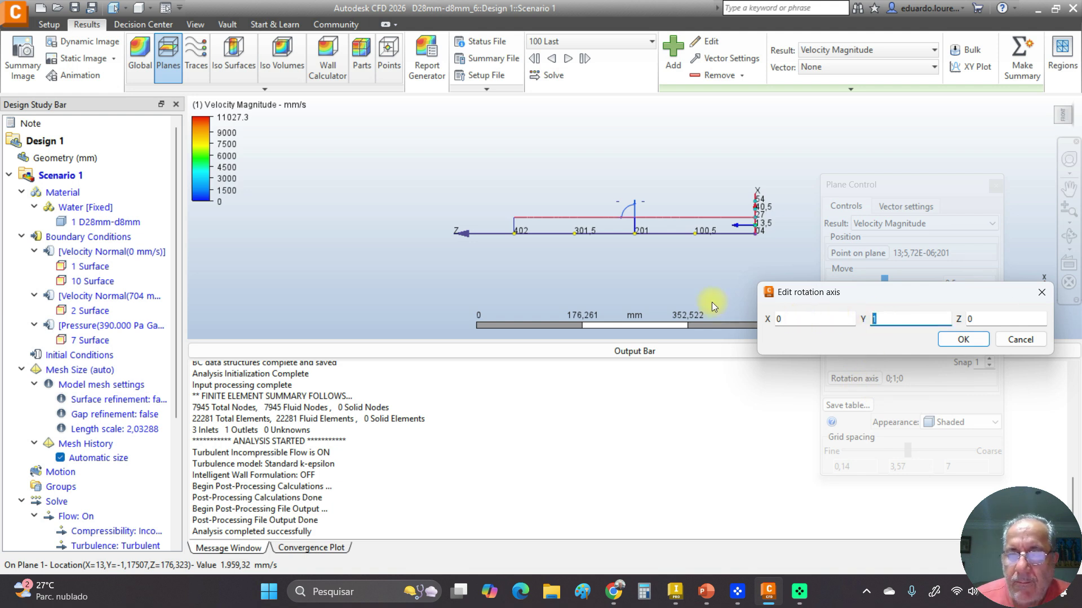
text(0)
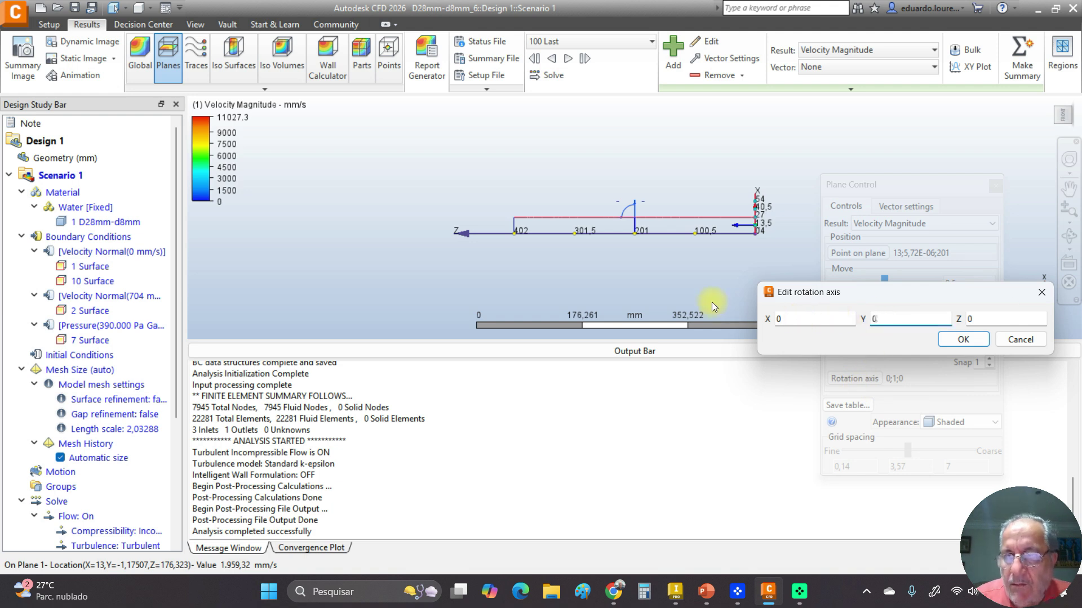
key(Tab)
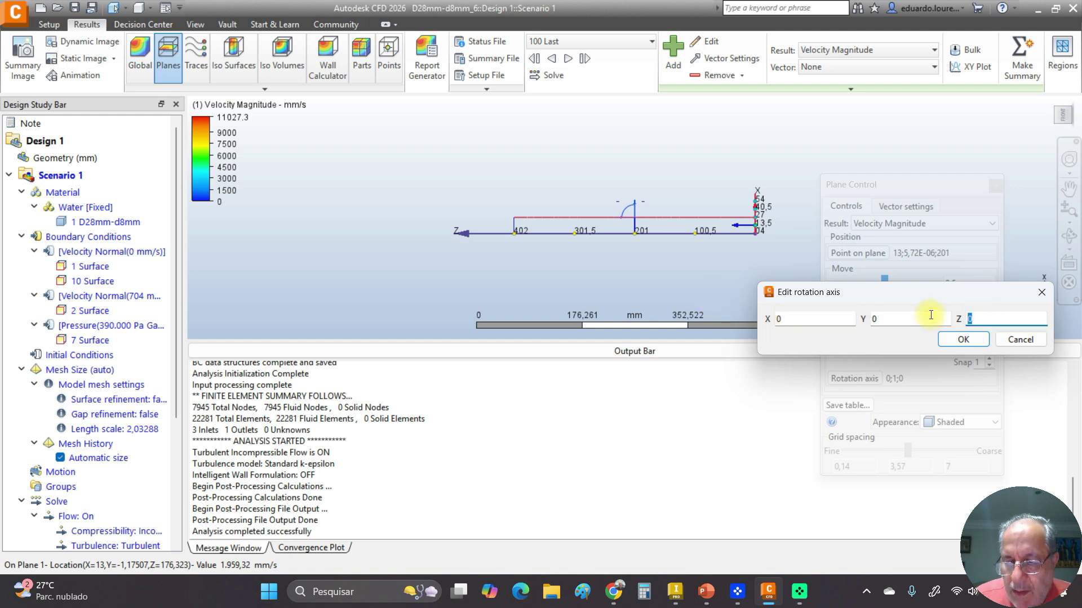
text(1)
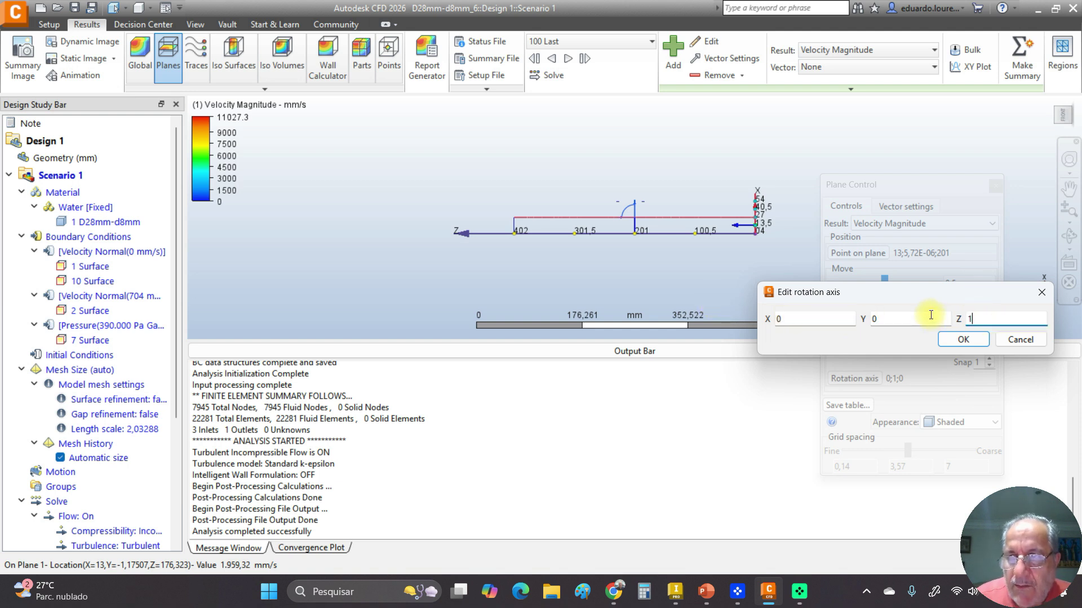
click(962, 340)
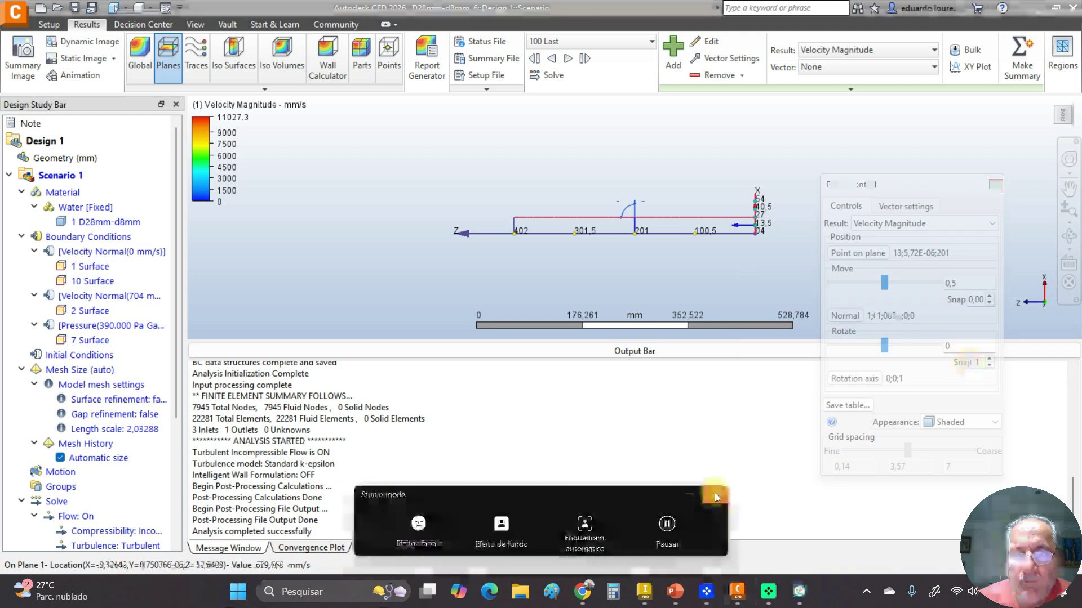
click(717, 494)
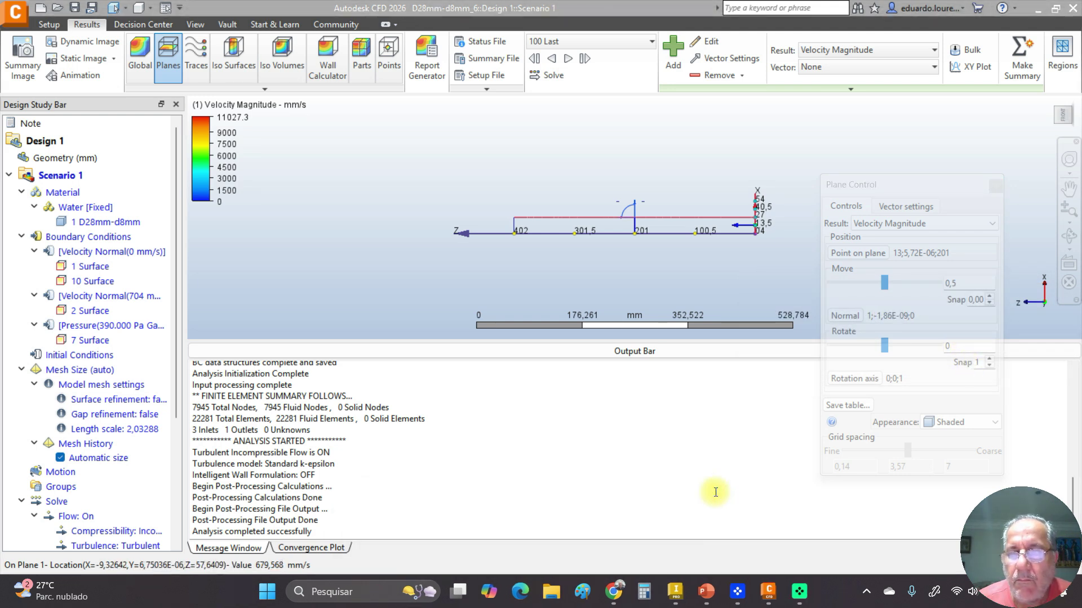
- Rotate the results plane by -90 degrees so it cuts lengthwise through the pipe and both taps, and close the plane settings
double_click(966, 347)
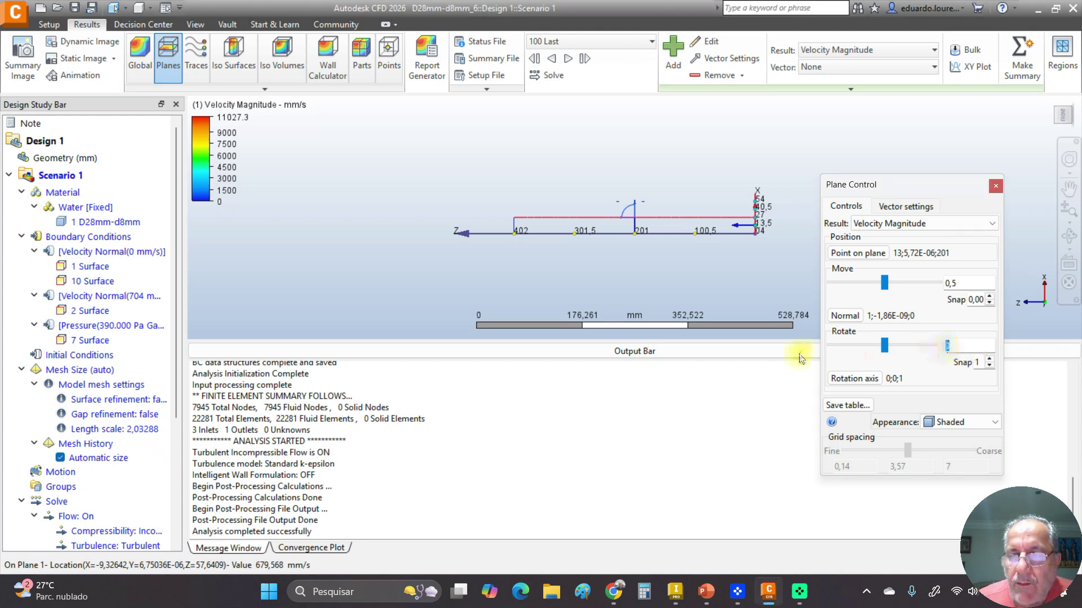
text(-90)
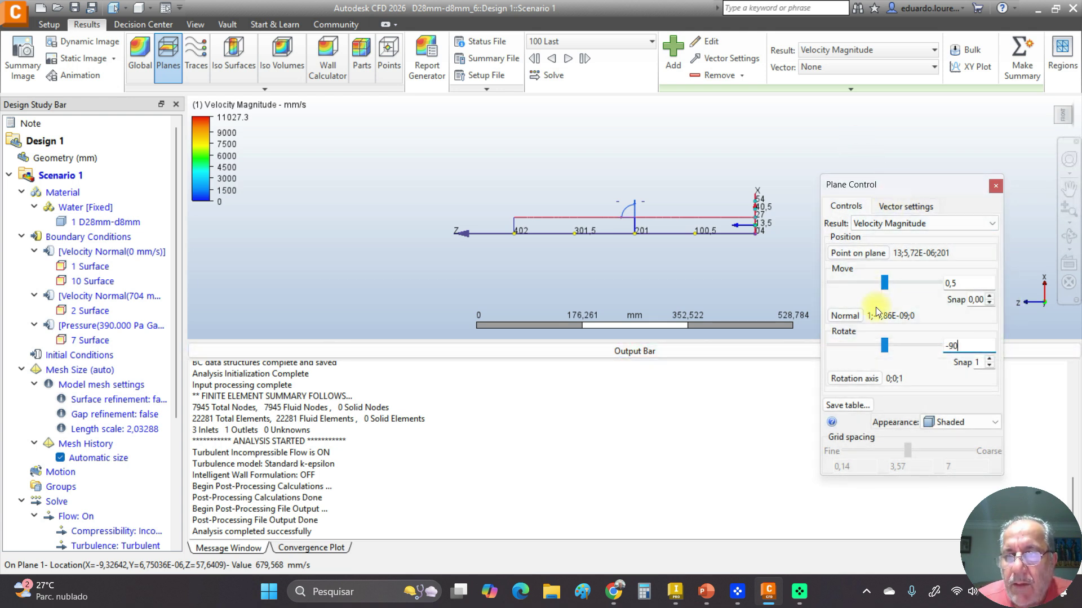
click(854, 346)
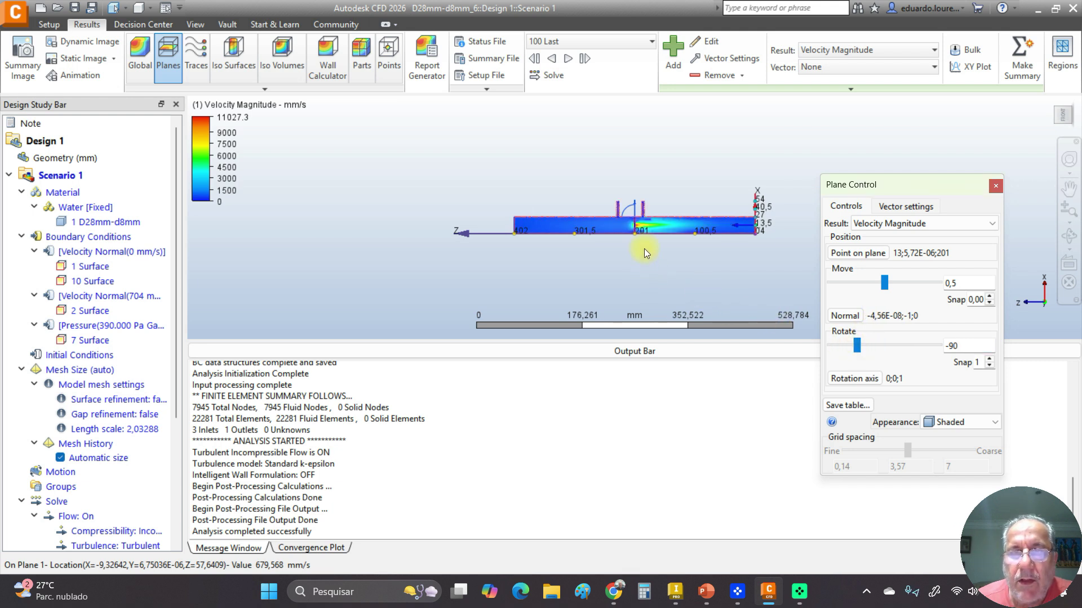
scroll(647, 246, up, 5)
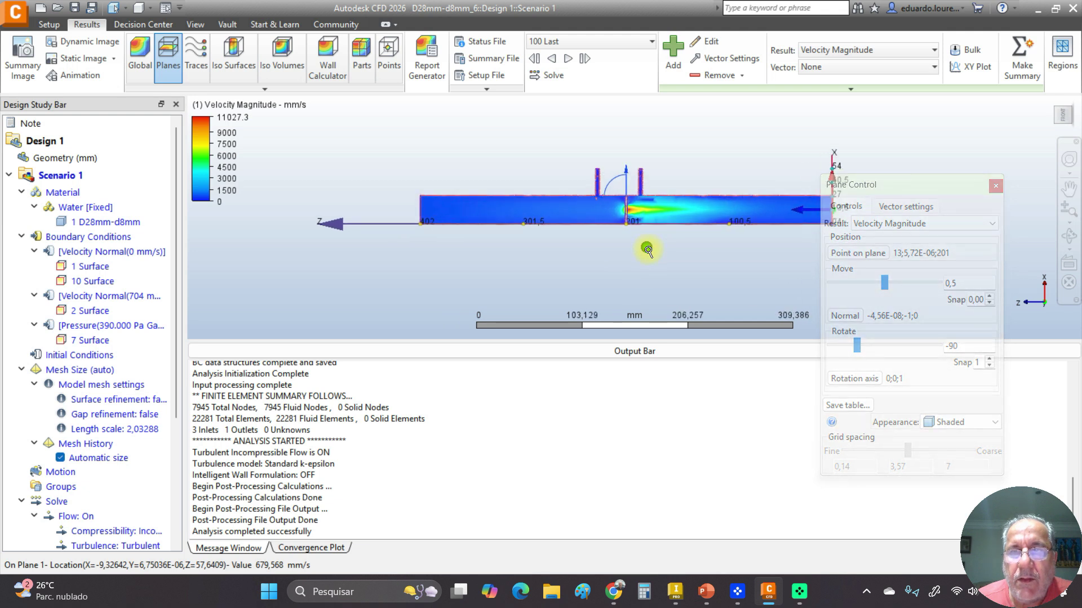
scroll(647, 249, up, 3)
middle_drag(665, 237, 720, 270)
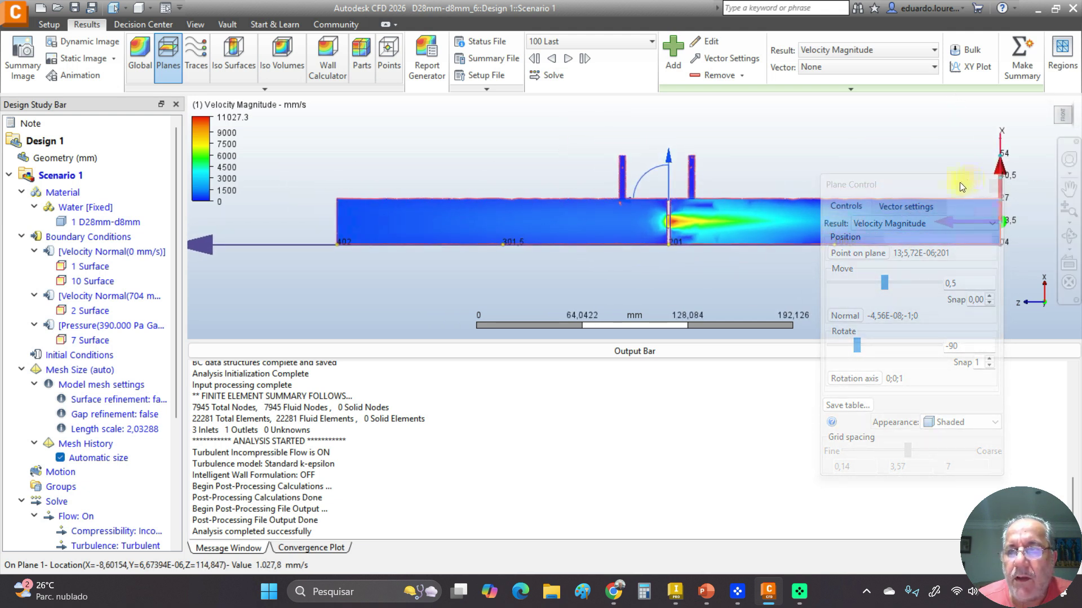
click(994, 185)
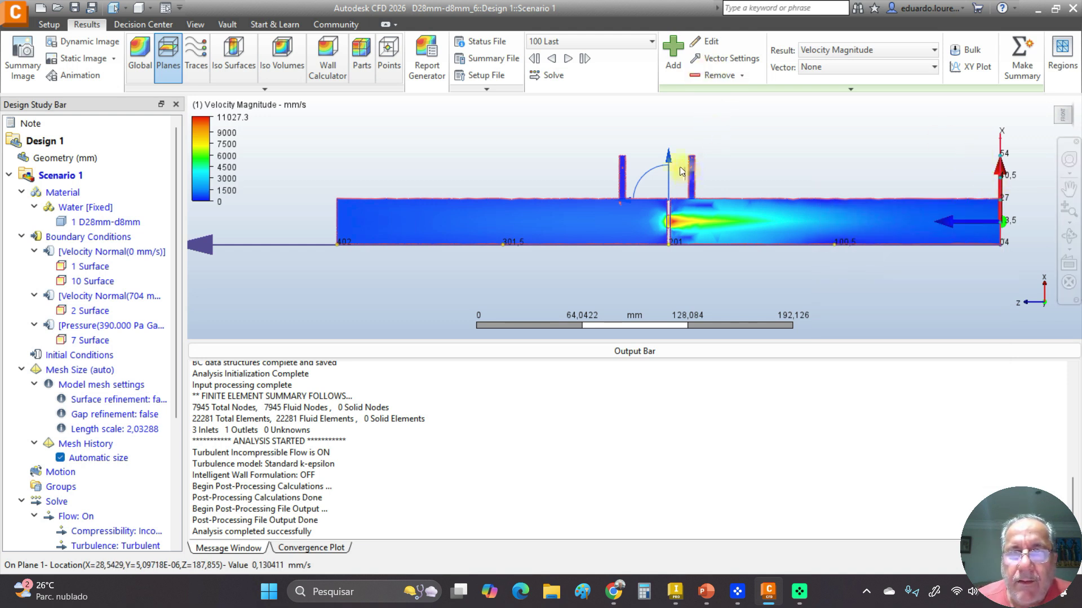
- Move the plane's manipulator clear below the pipe and hide the local coordinate axes
drag(667, 161, 680, 314)
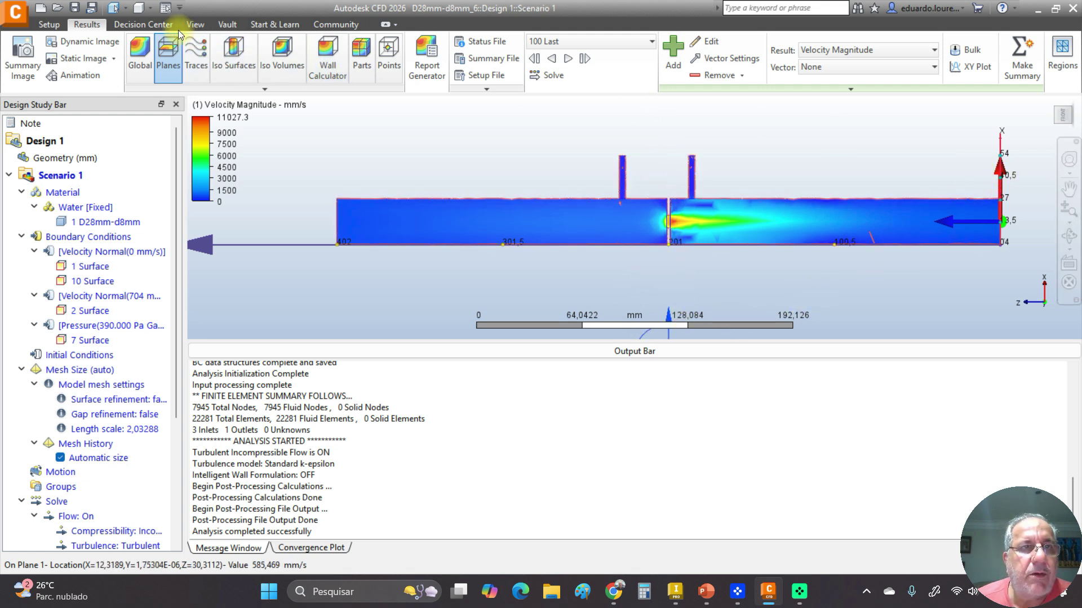
click(198, 26)
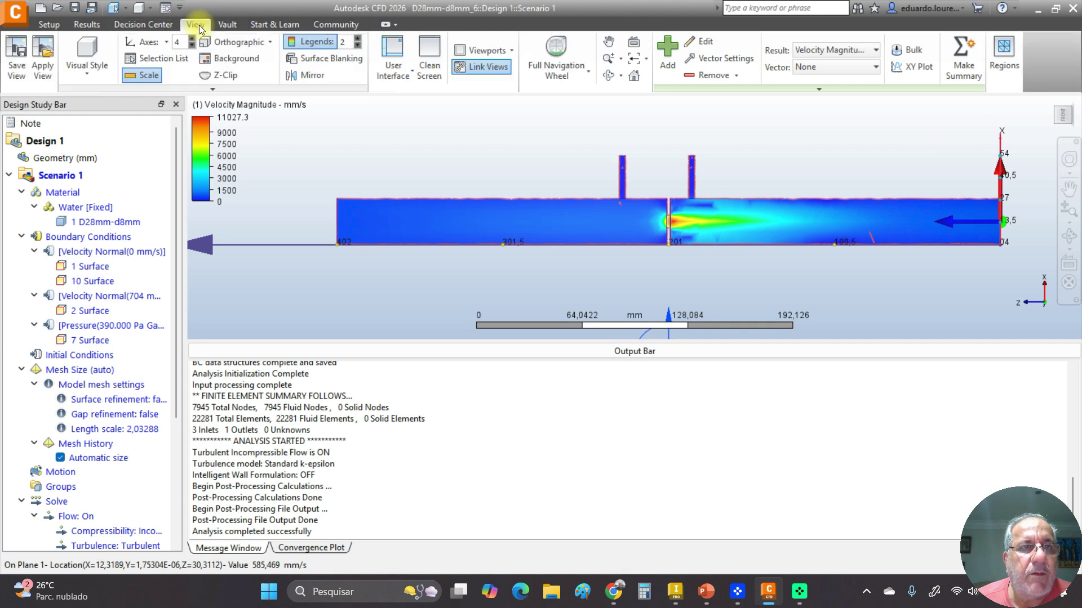
click(142, 47)
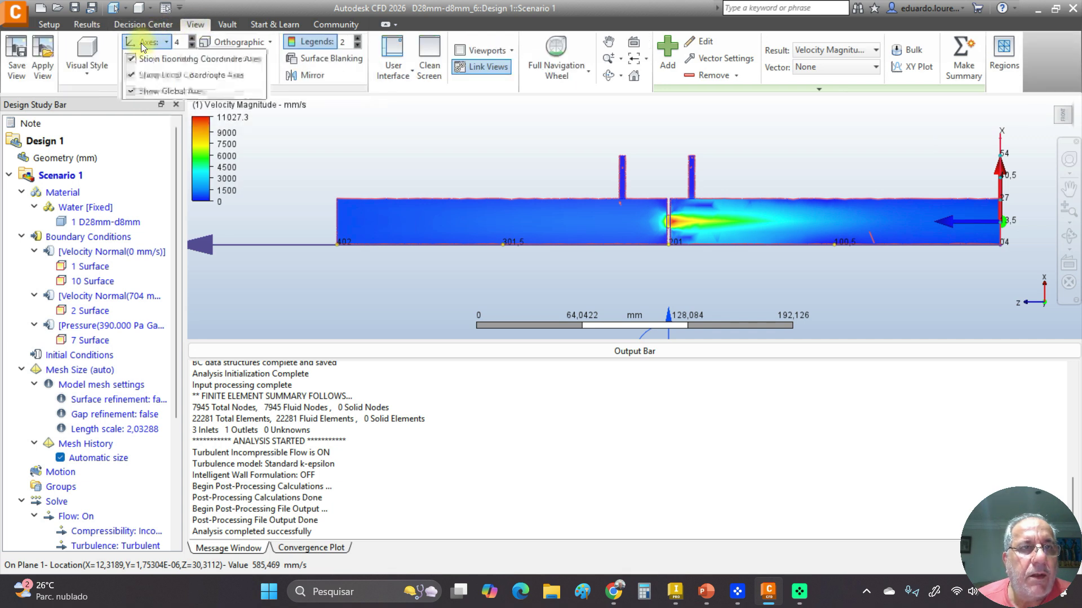
click(167, 78)
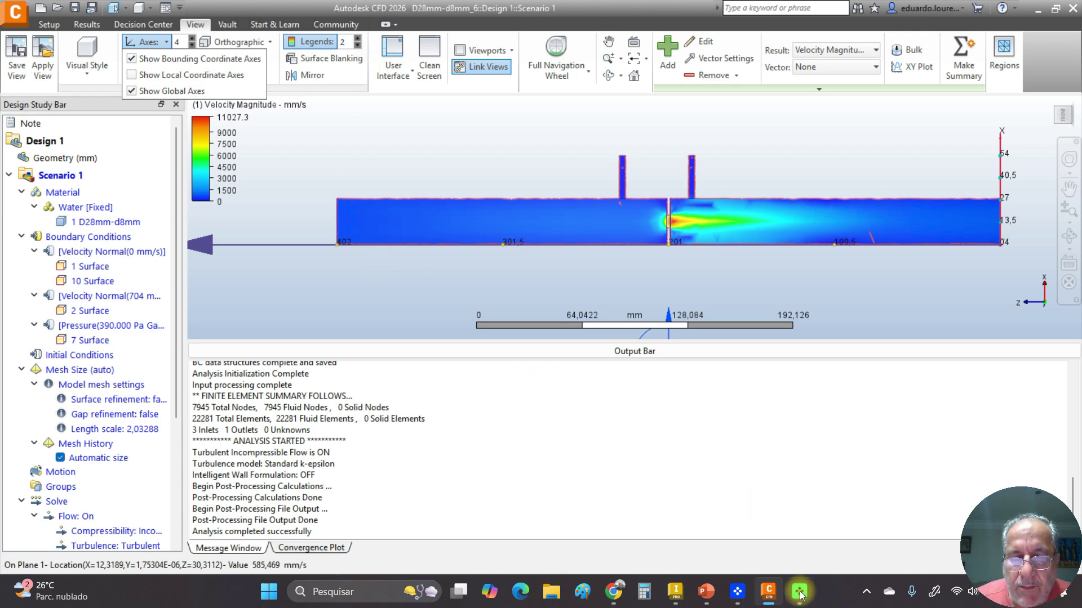
- Switch to PowerPoint and open the start page that offers new presentations
click(706, 592)
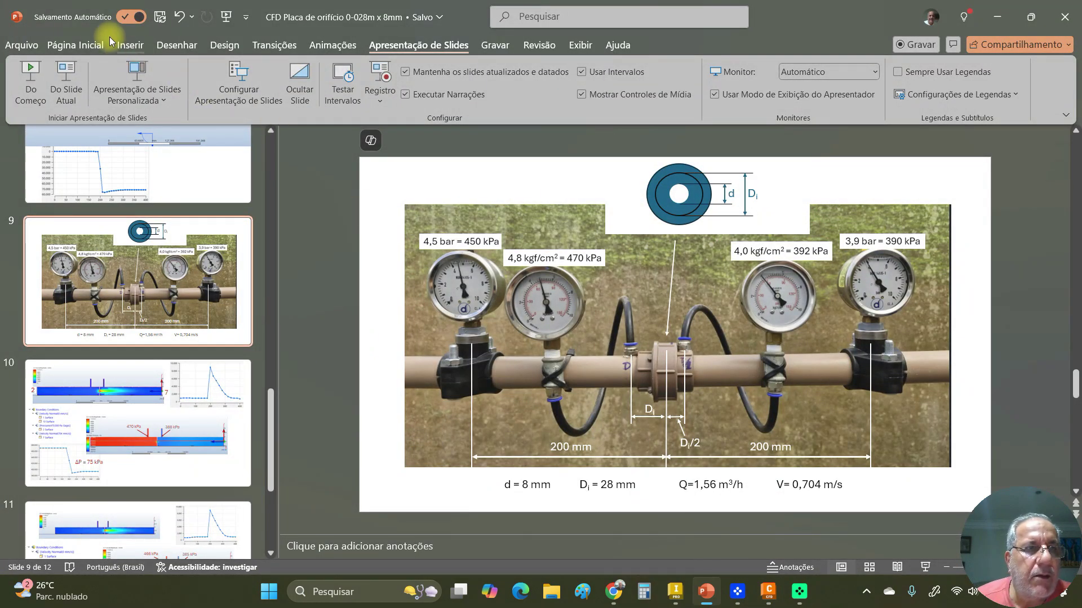
click(24, 44)
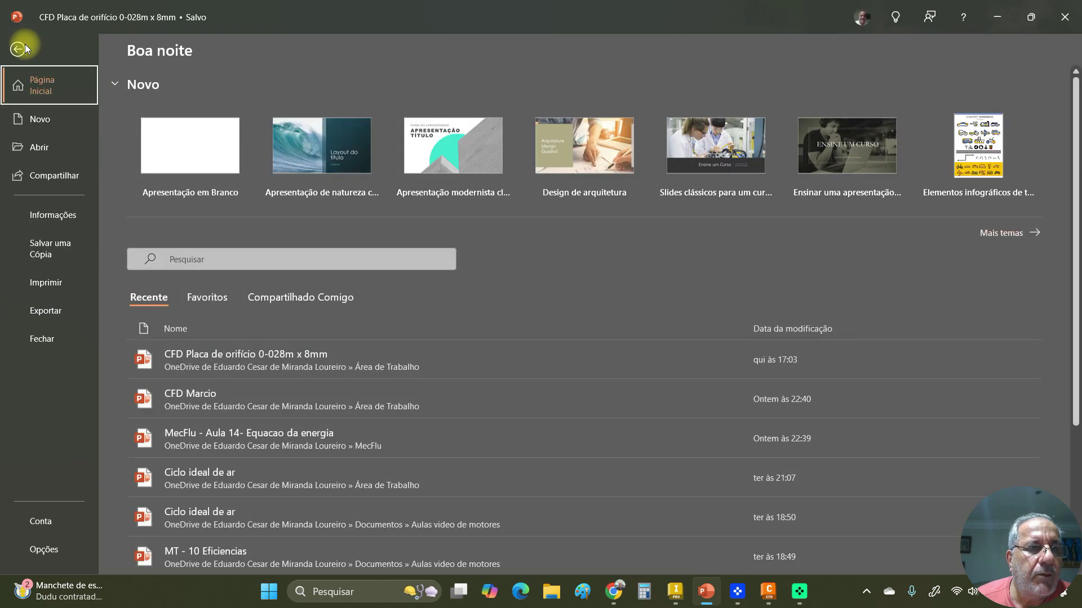
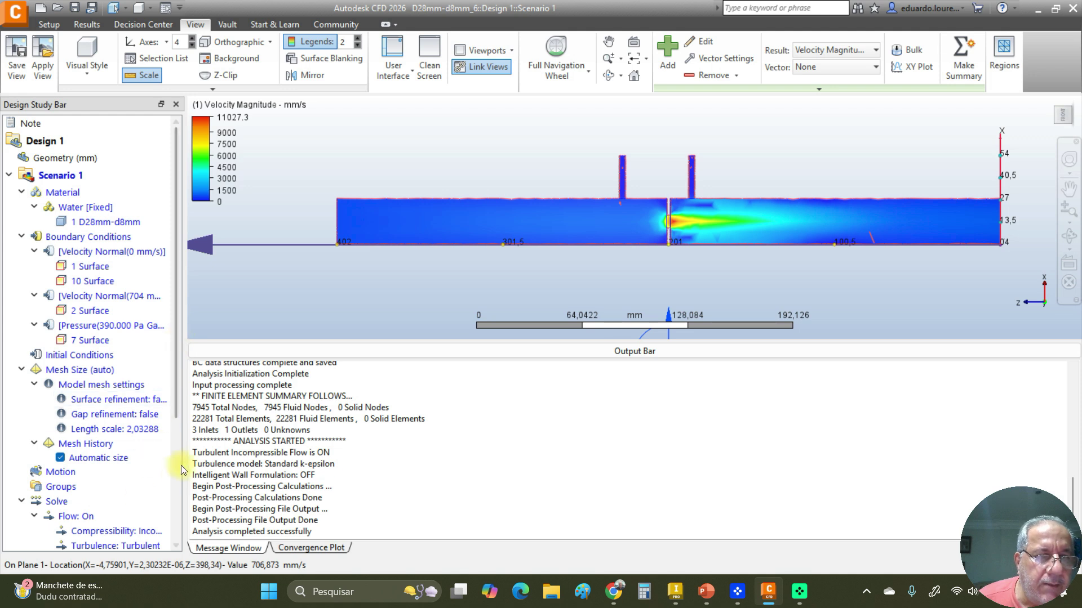
- Widen the design study tree to show full names and capture a screen snip of its Boundary Conditions branch
drag(185, 424, 222, 428)
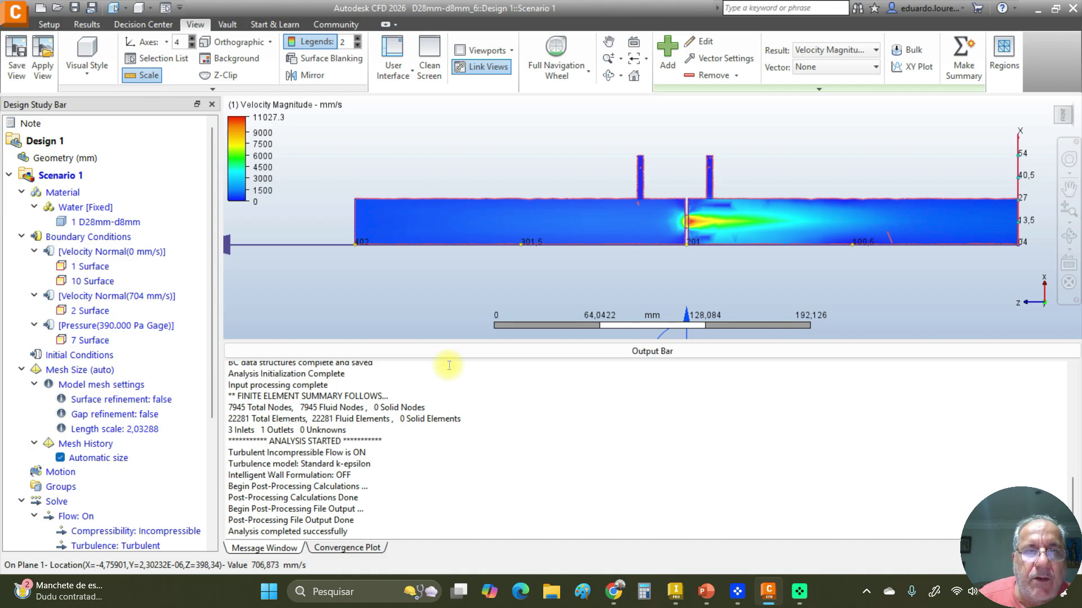
key(super+shift+s)
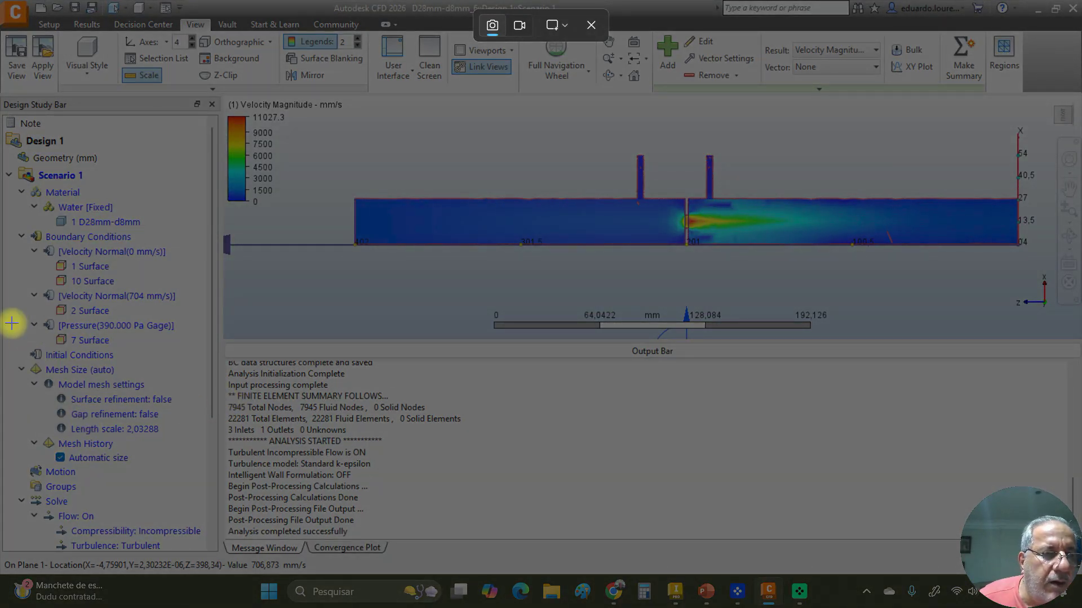
drag(11, 229, 188, 349)
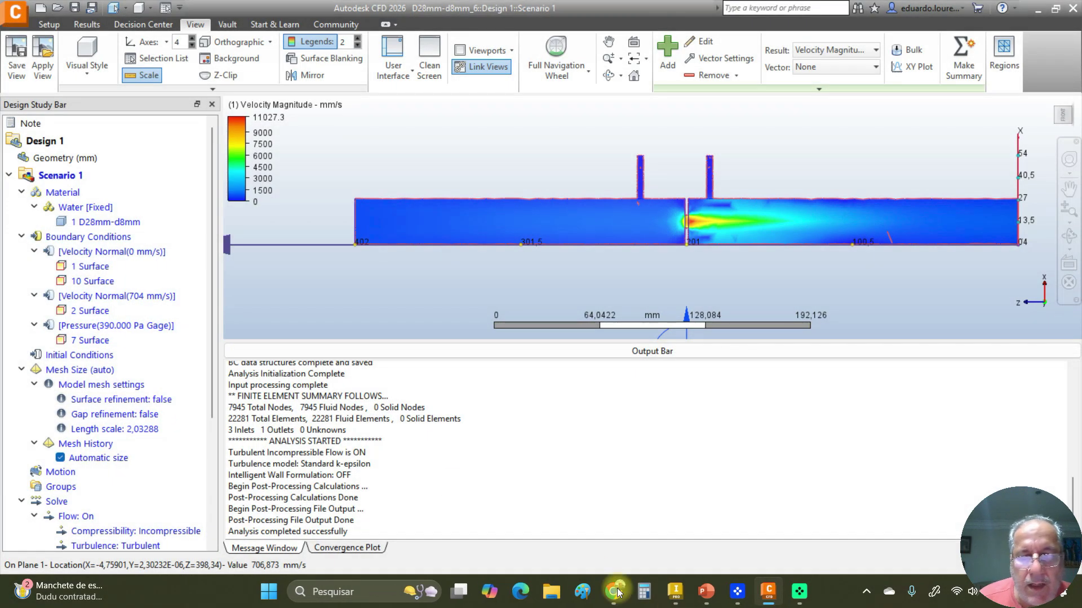
- Switch to PowerPoint's Apresentação1, paste the boundary conditions snip and place it below the velocity image, aligned with that image's left edge
mouse_move(714, 591)
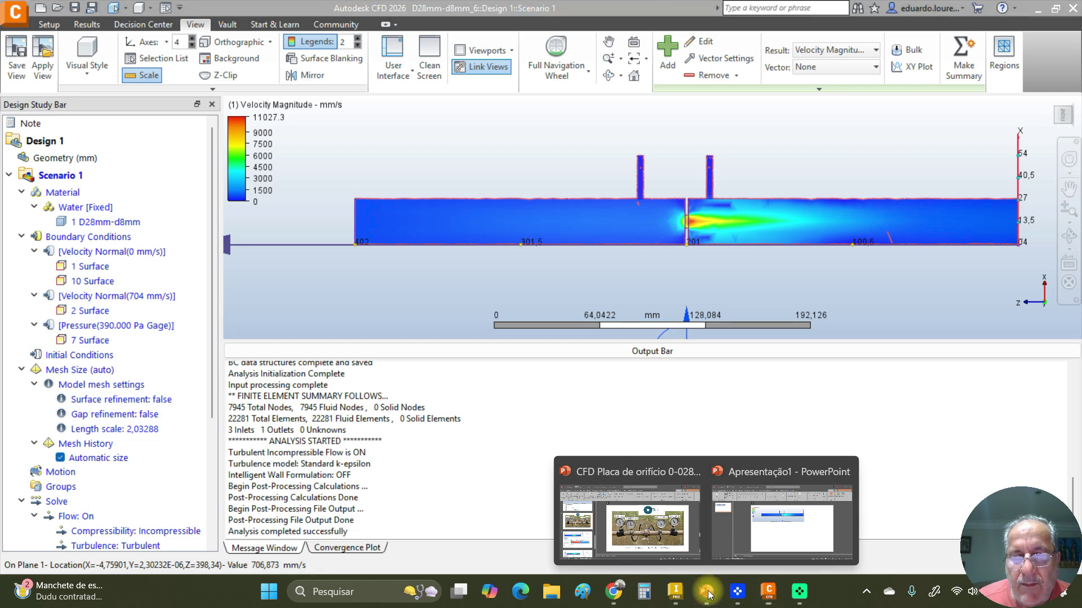
click(766, 553)
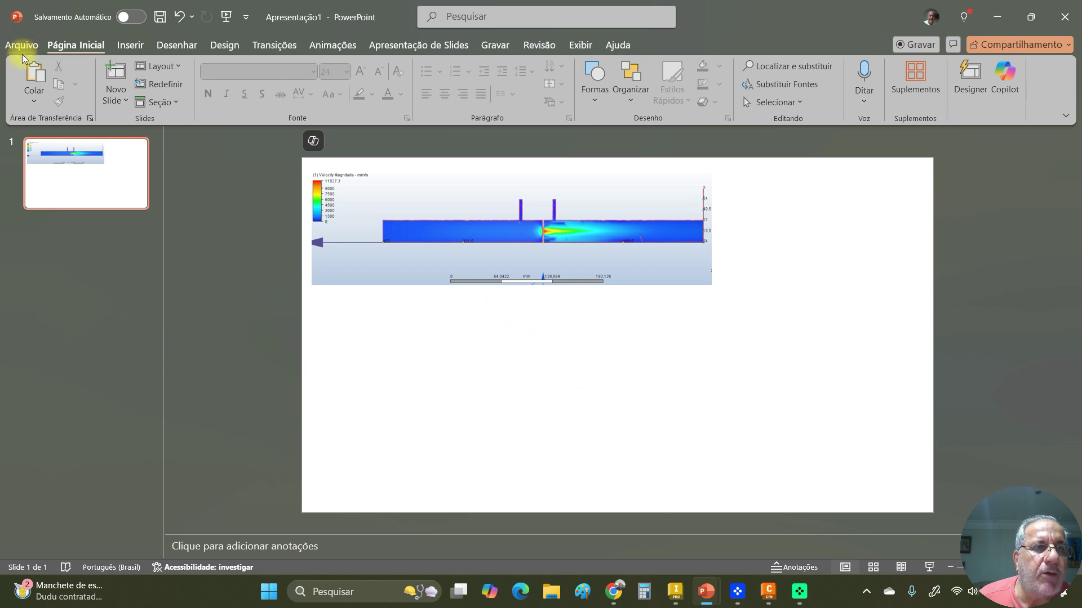
click(42, 76)
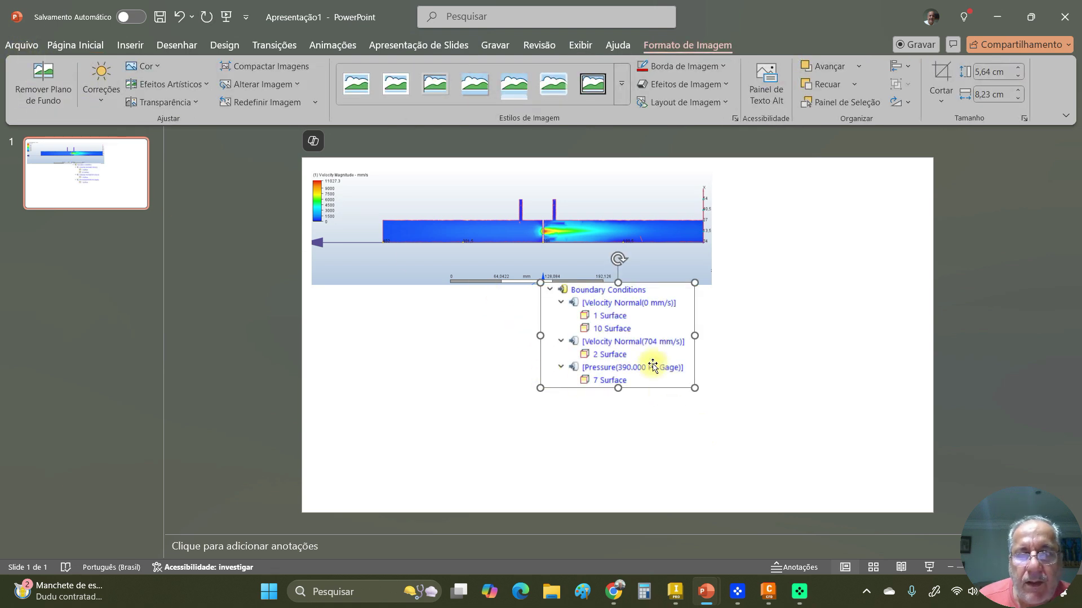
drag(658, 322, 425, 335)
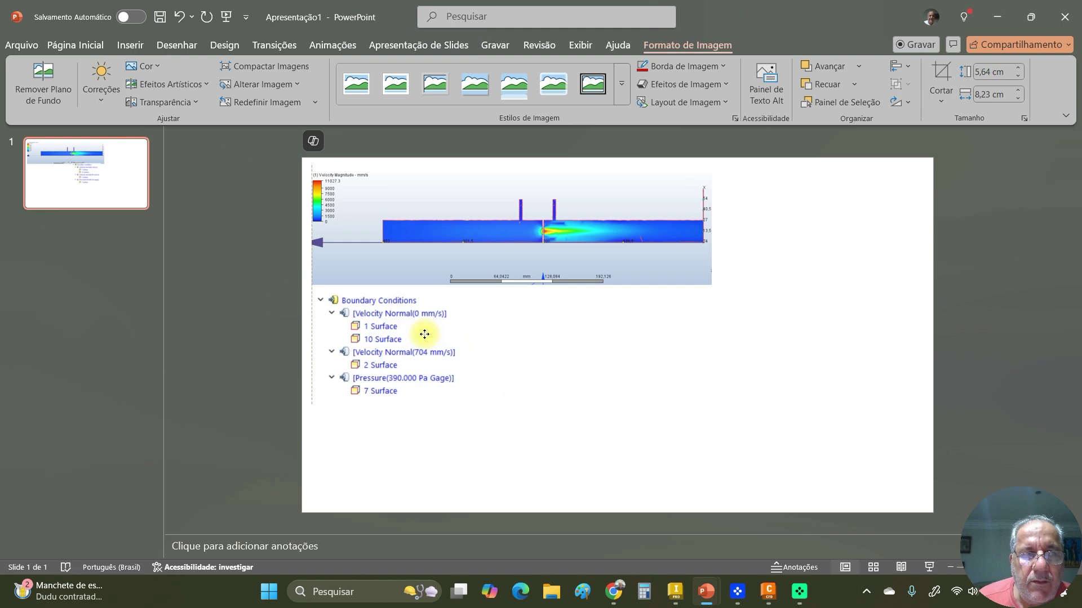
click(563, 367)
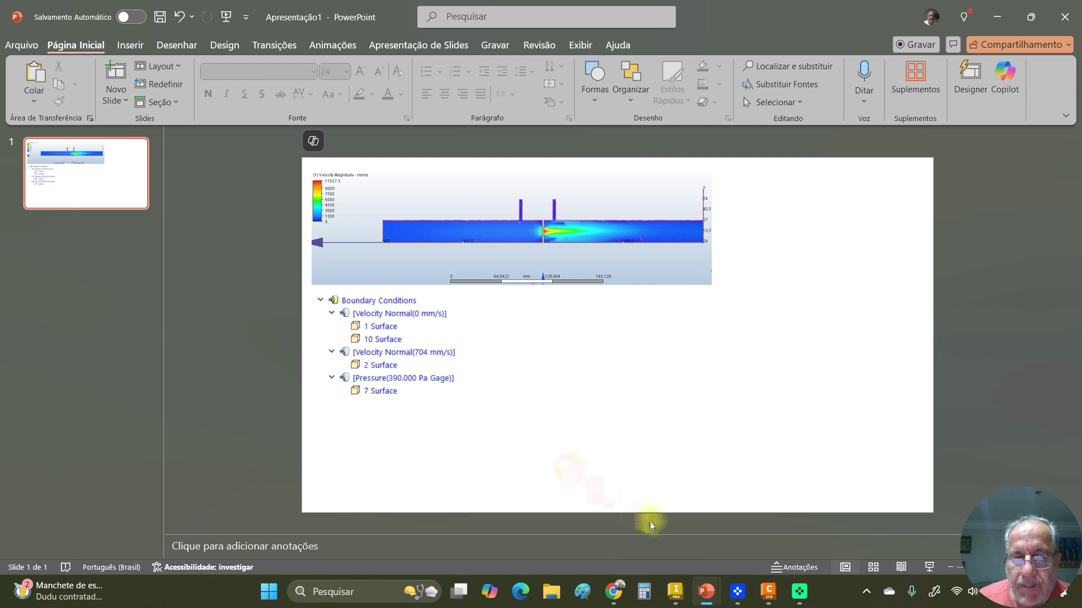
- Return to Autodesk CFD and create an XY plot of velocity magnitude between picked points at the inlet and outlet centres
click(769, 593)
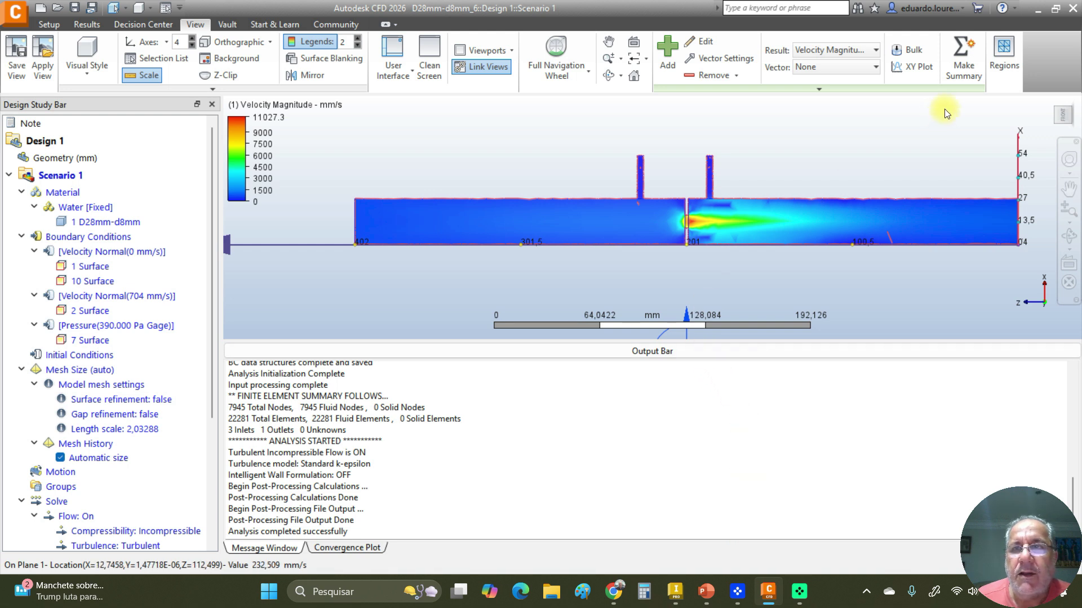
click(912, 69)
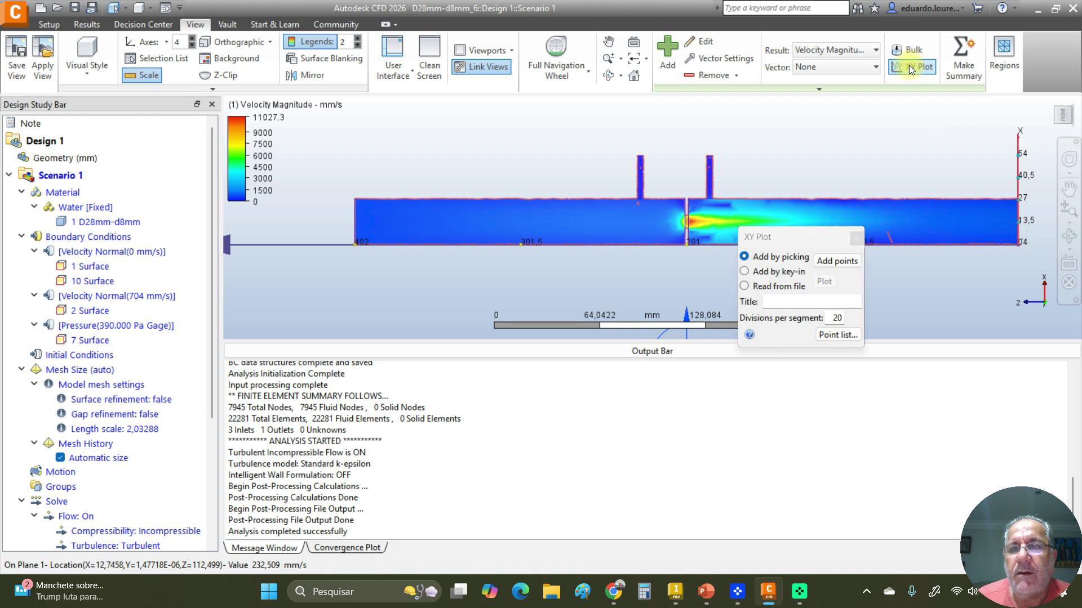
drag(820, 234, 803, 360)
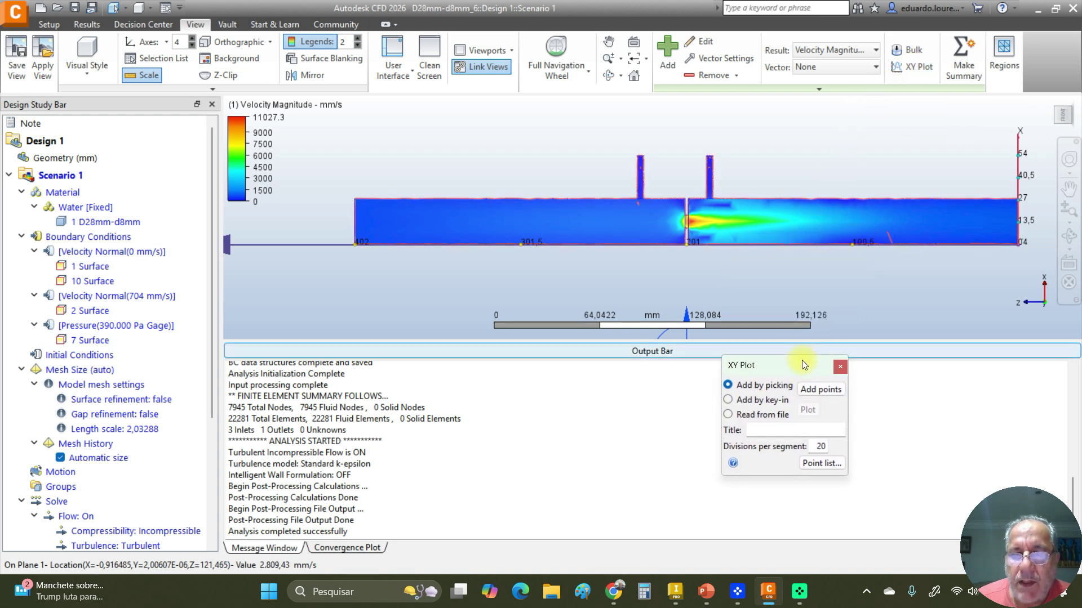
click(820, 390)
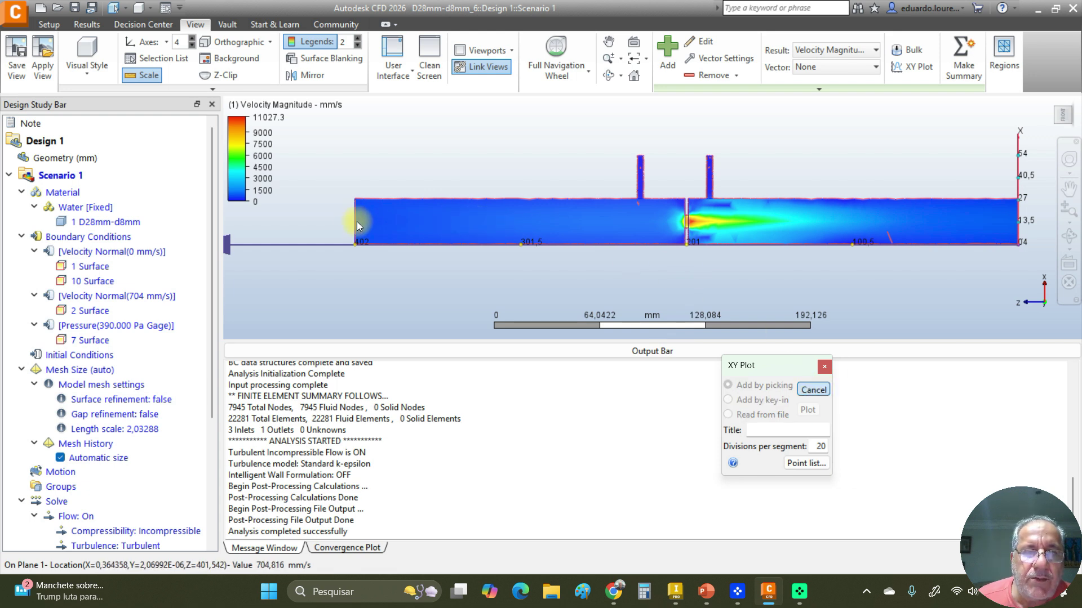
click(1017, 221)
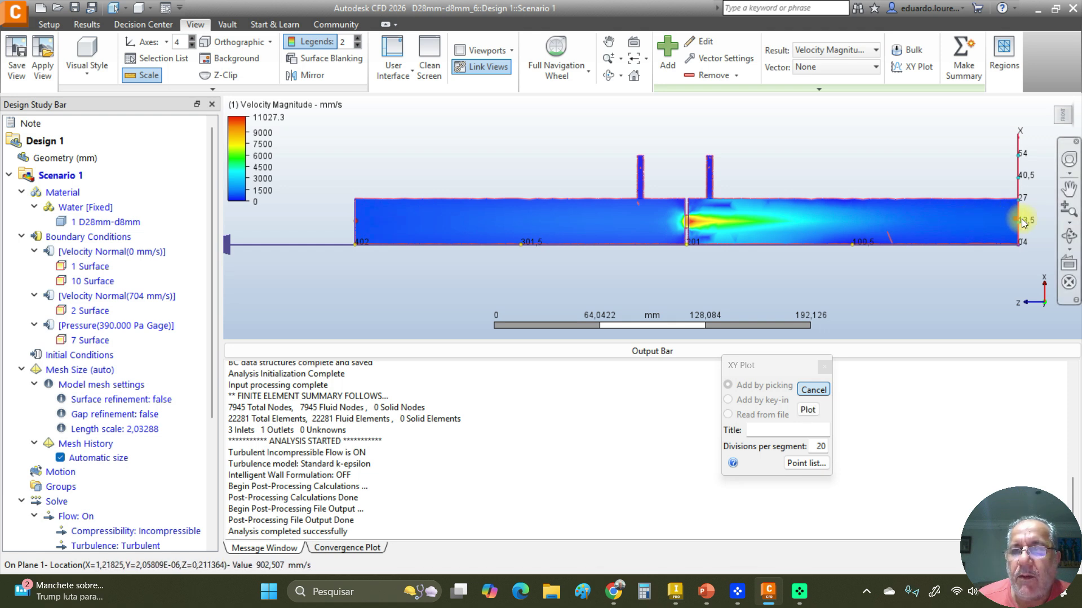
click(807, 410)
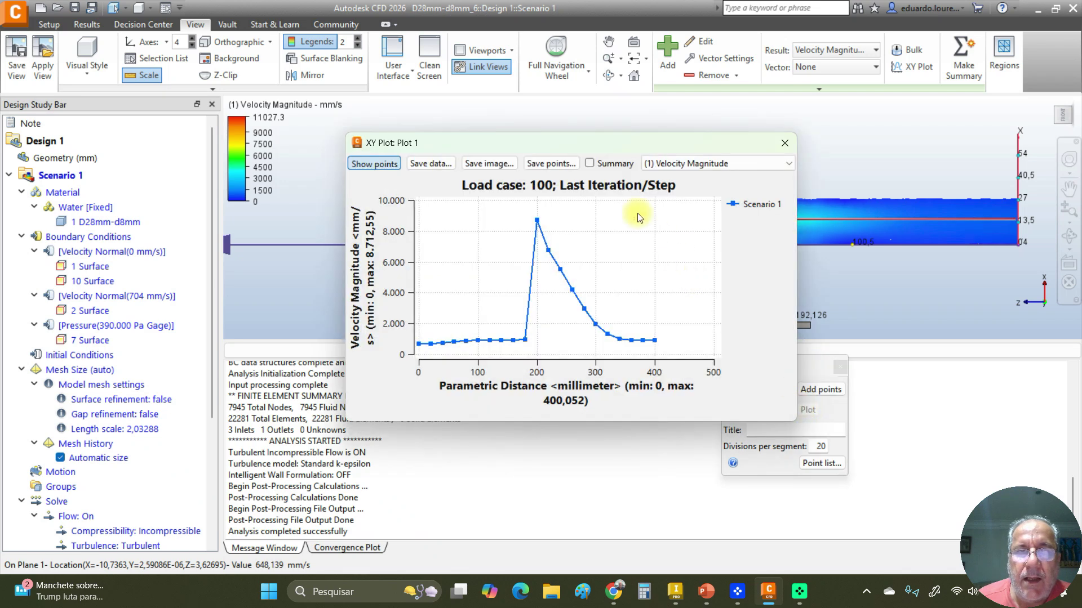
- Reposition the velocity plot window and capture a screen snip of the curve with its axis values
drag(579, 140, 520, 281)
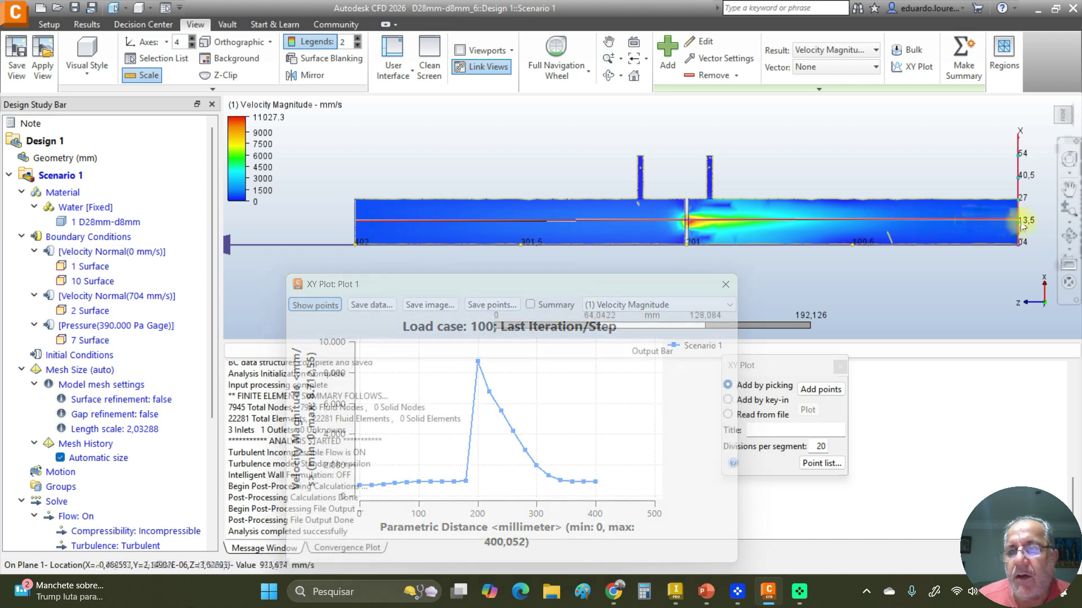
drag(584, 286, 615, 200)
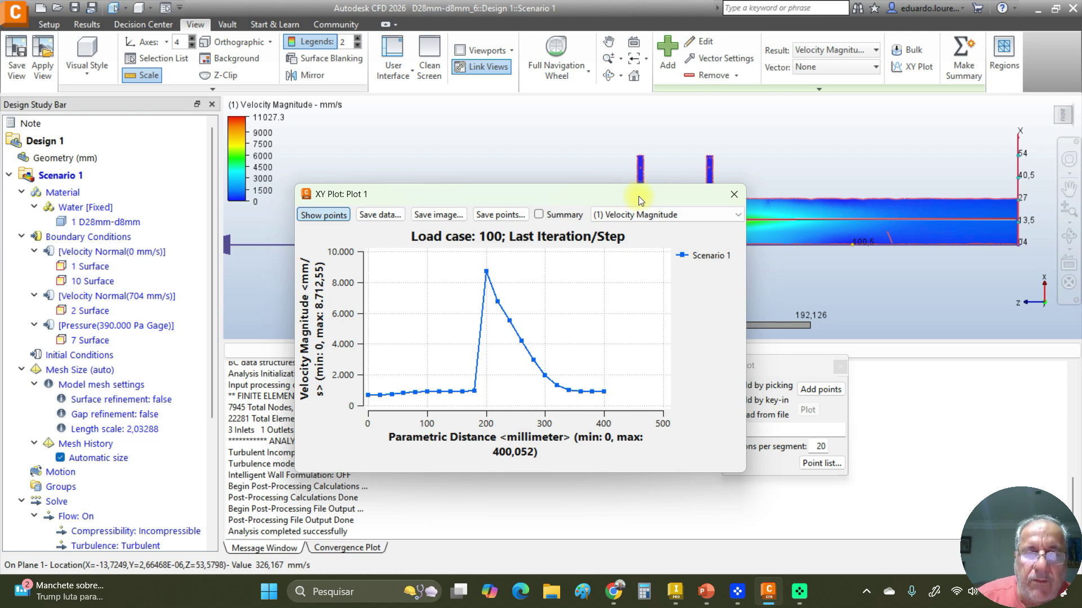
key(super+shift+s)
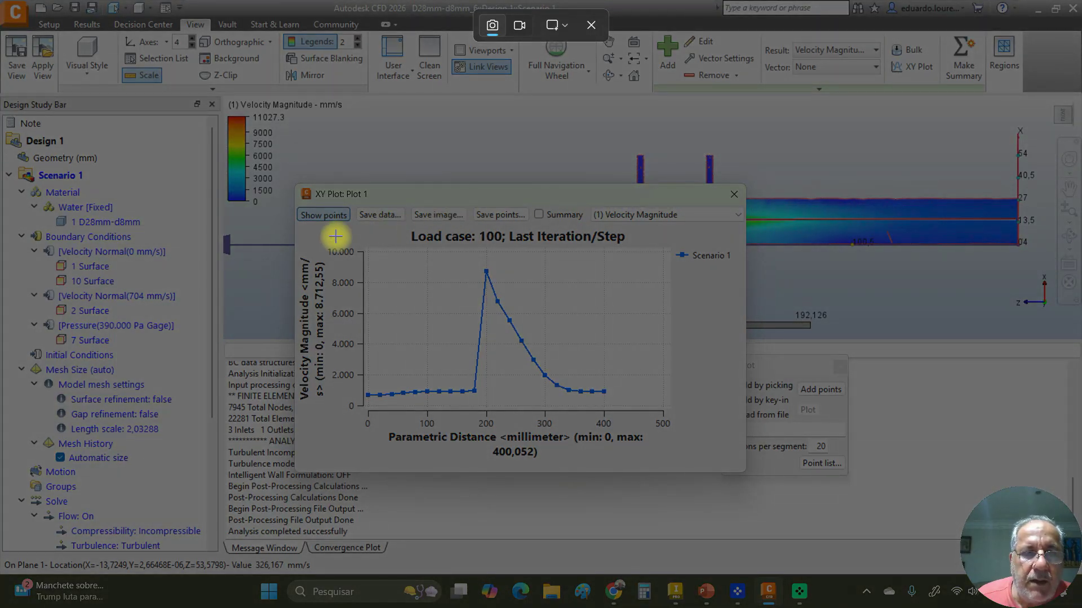
drag(324, 244, 613, 430)
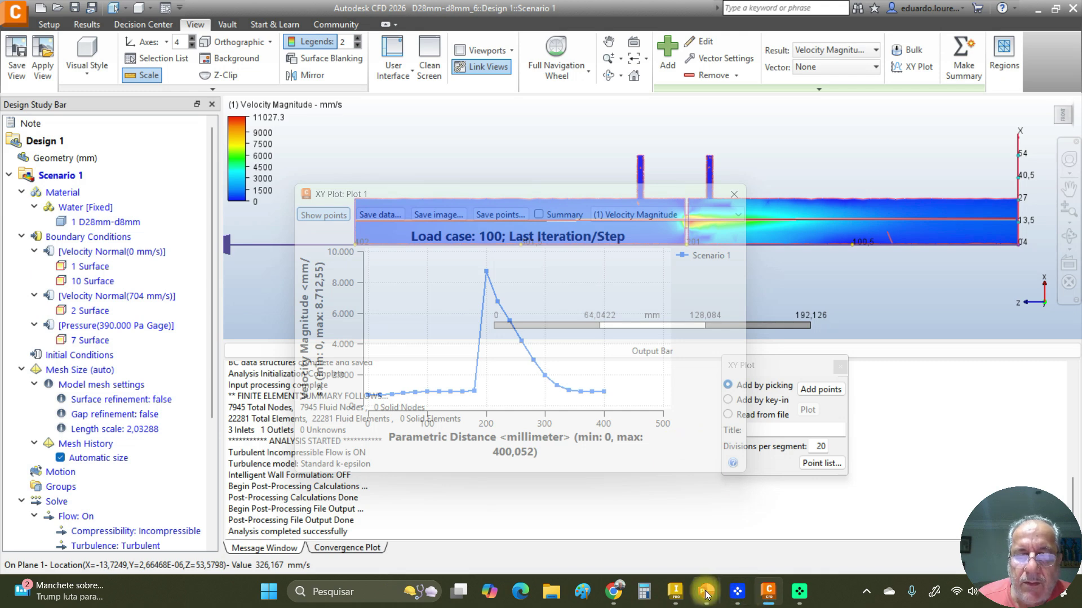
- Paste the velocity chart into PowerPoint's Apresentação1, shrink it and place it beside the velocity image at the slide's upper right
mouse_move(706, 592)
click(769, 539)
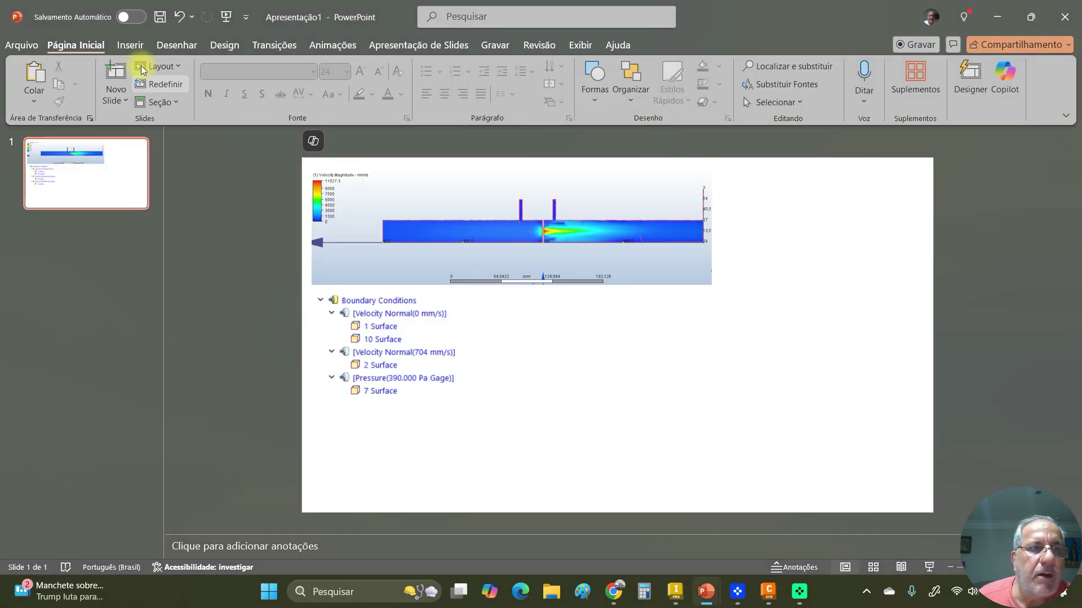
click(23, 73)
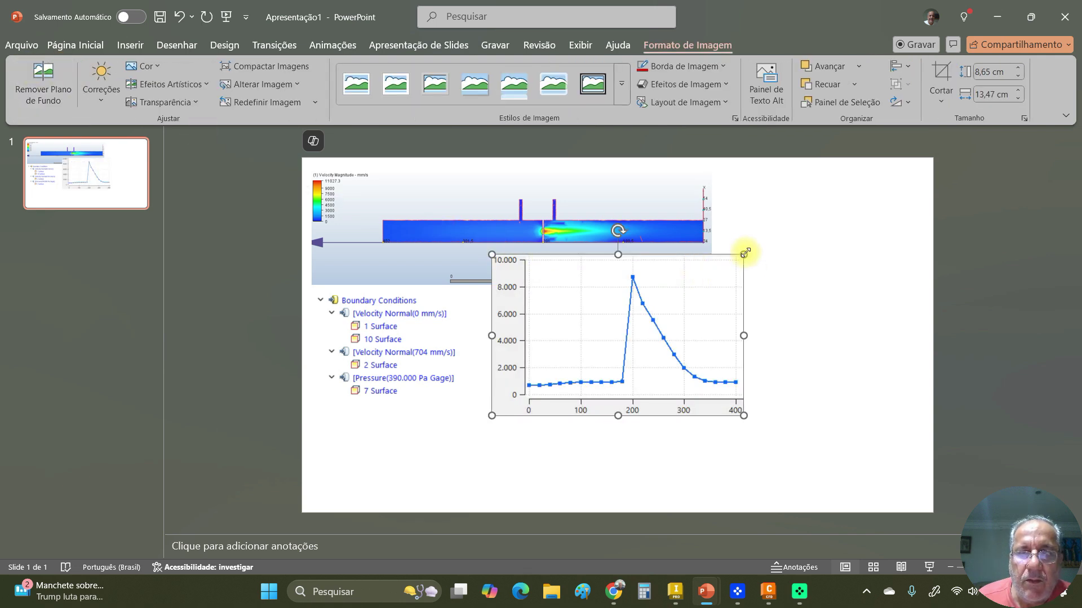
drag(744, 253, 674, 314)
drag(623, 344, 840, 231)
click(698, 392)
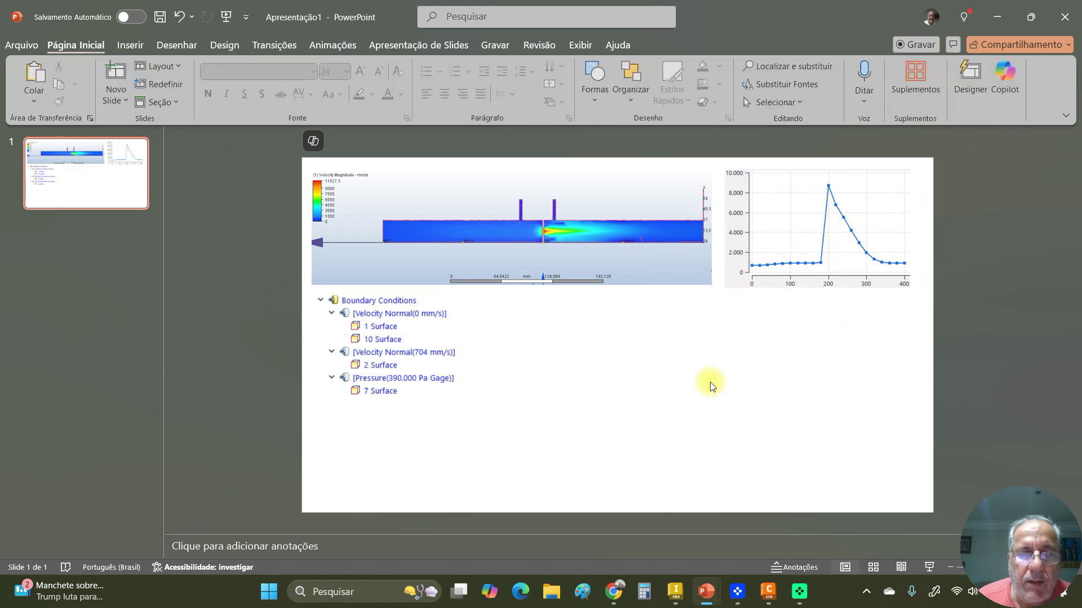
- Return to Autodesk CFD, close the velocity plot and display Static Pressure on the results plane
click(768, 591)
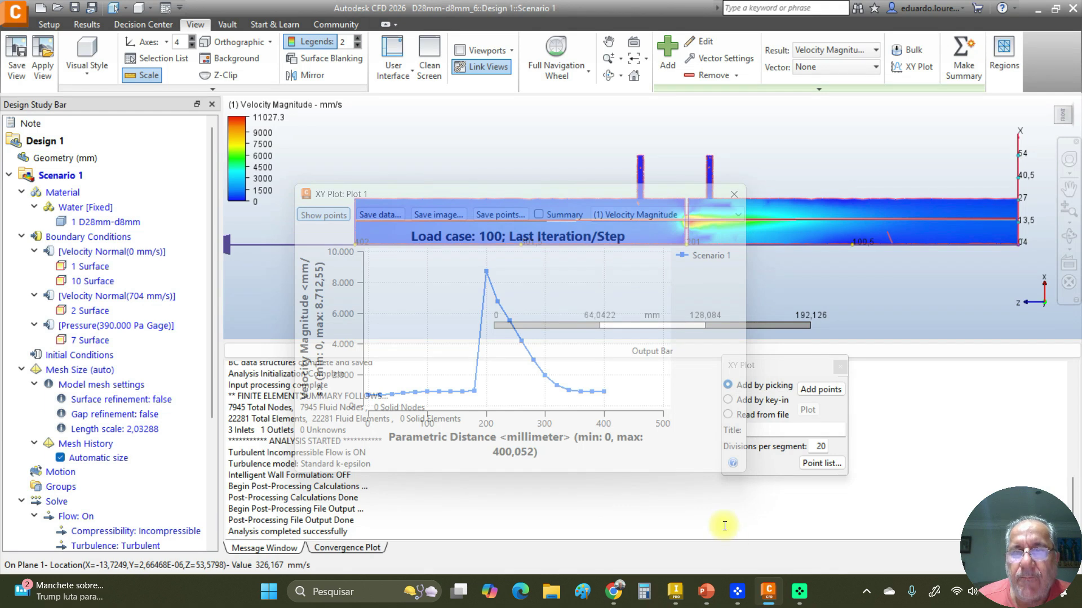
click(734, 194)
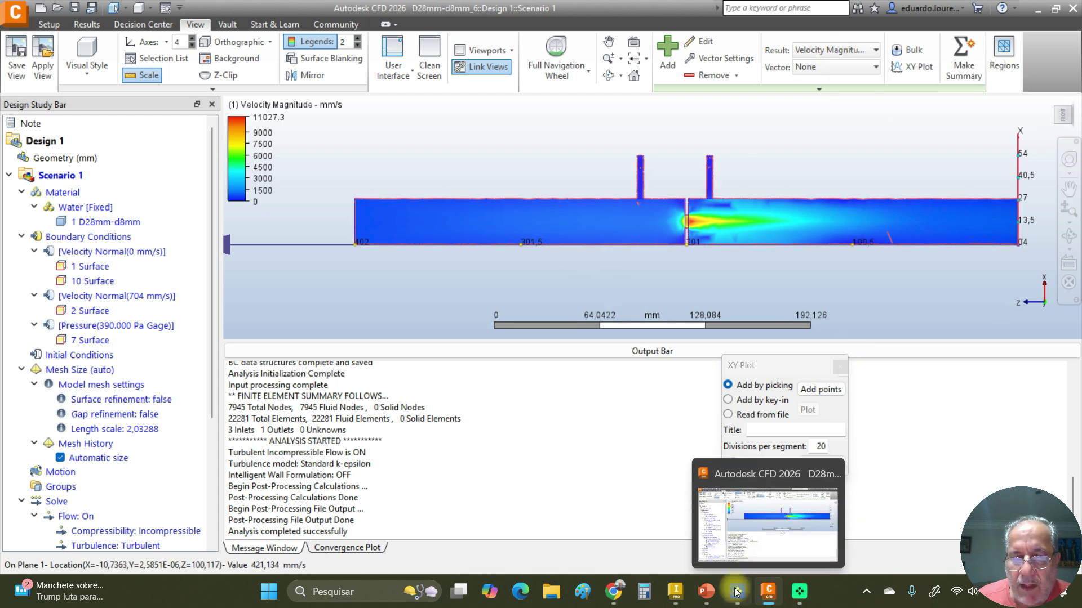
mouse_move(707, 593)
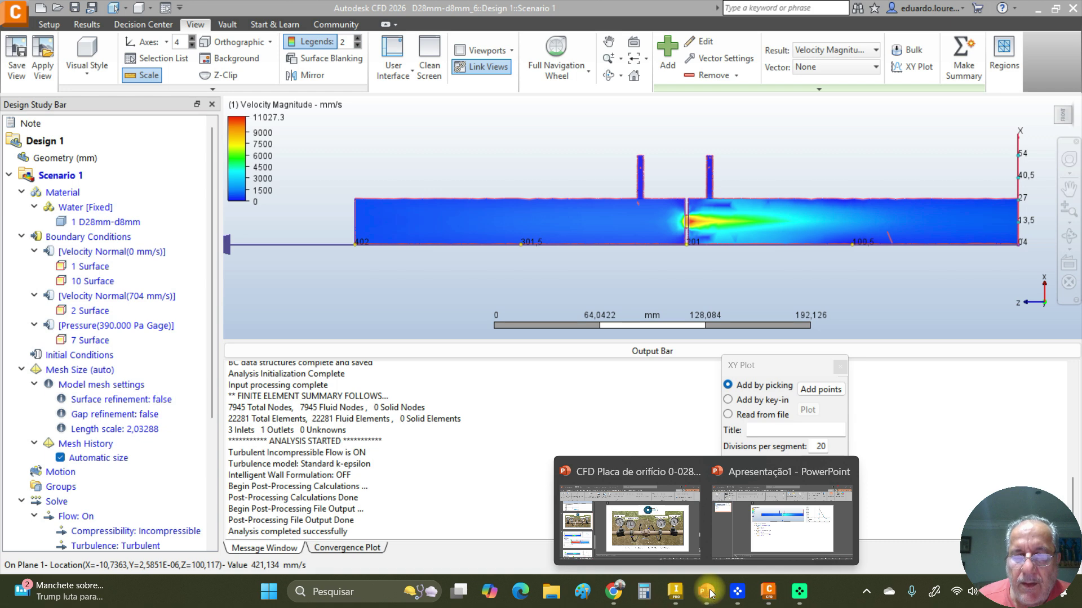
click(784, 526)
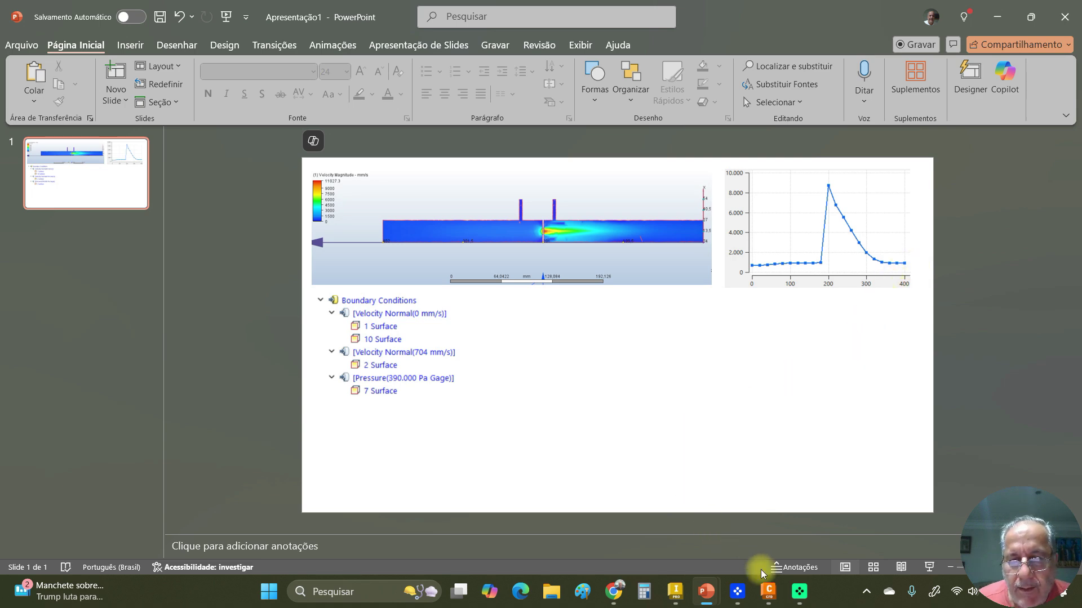
click(766, 593)
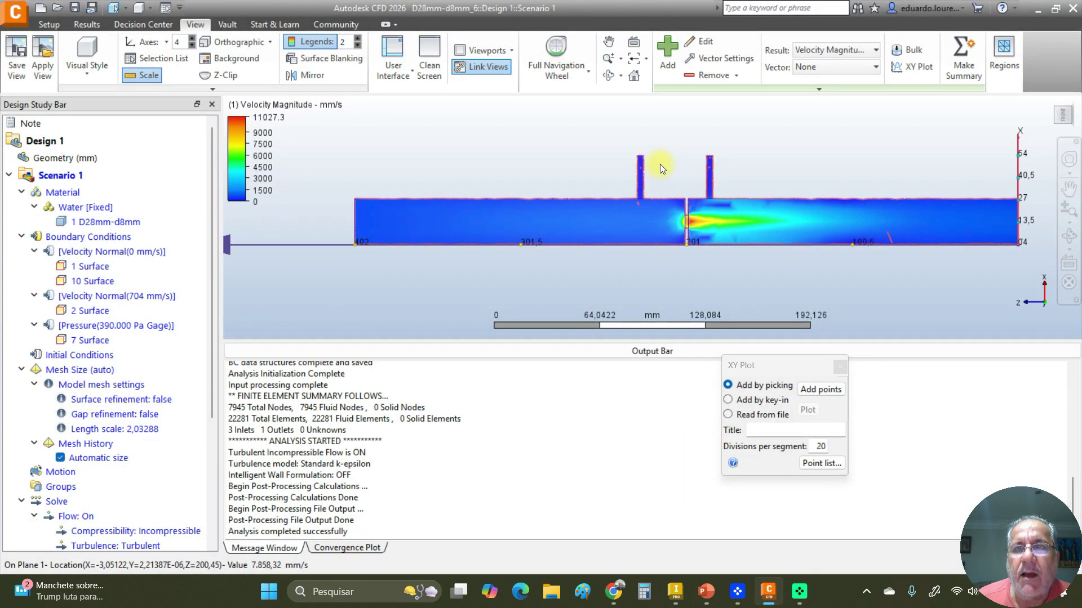
click(826, 49)
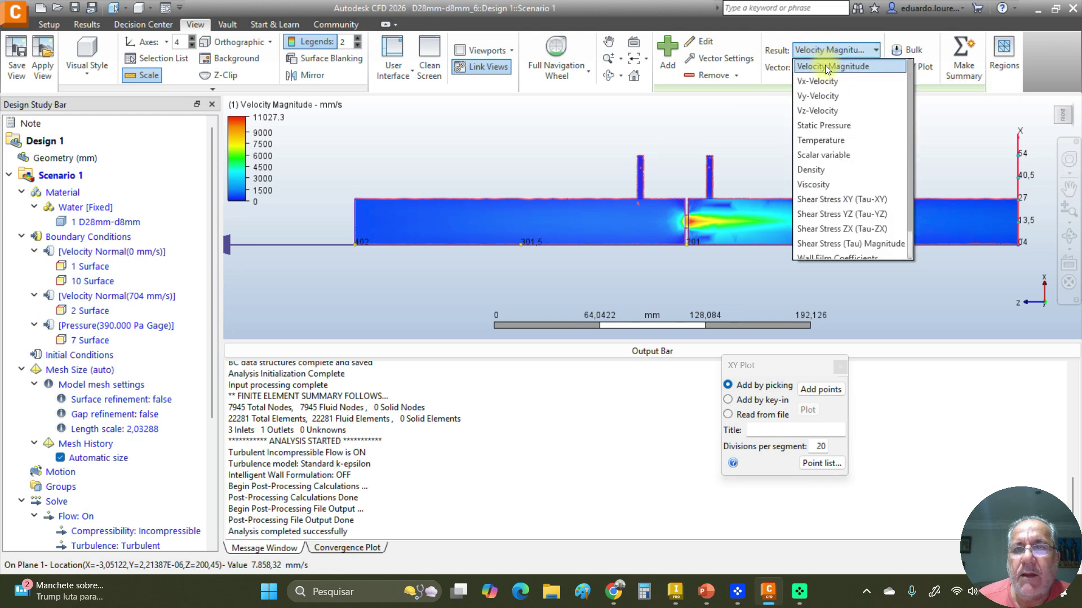
click(823, 129)
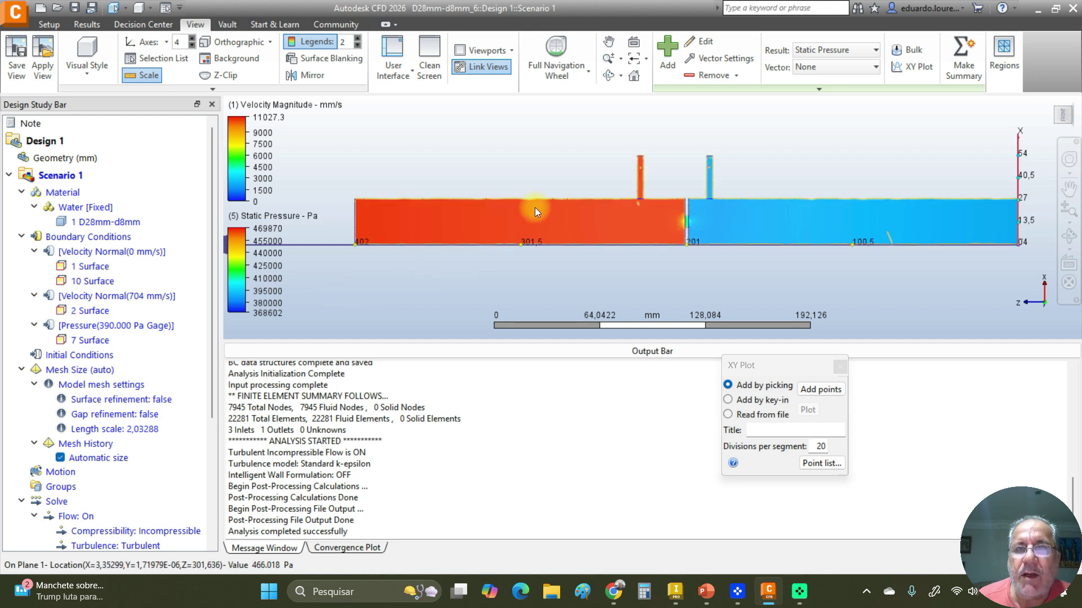
- Create an XY plot of static pressure between picked points at the pipe's inlet and outlet centres
click(813, 390)
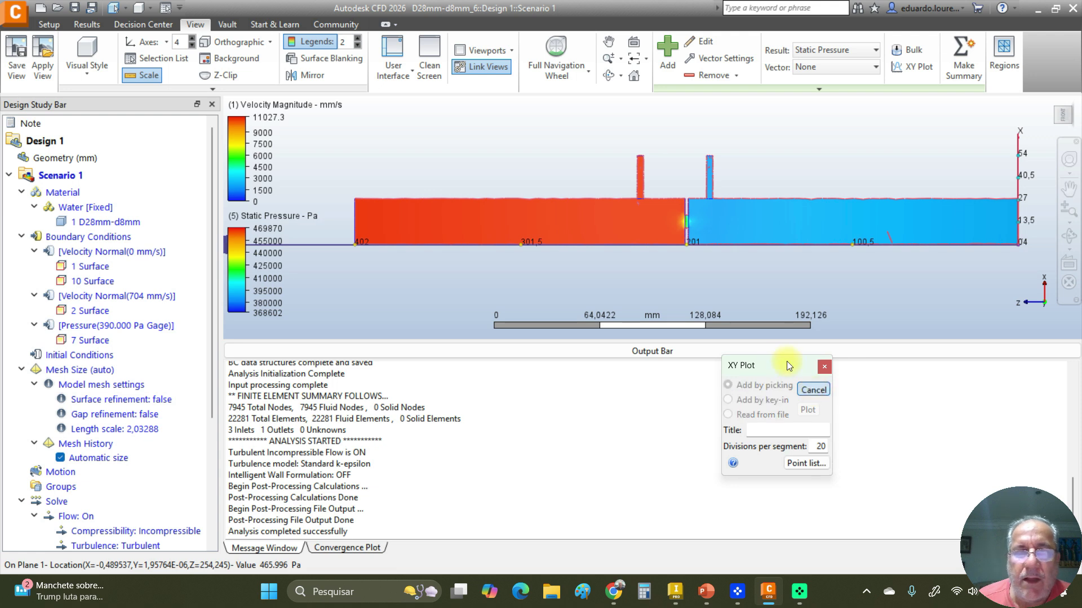
click(356, 219)
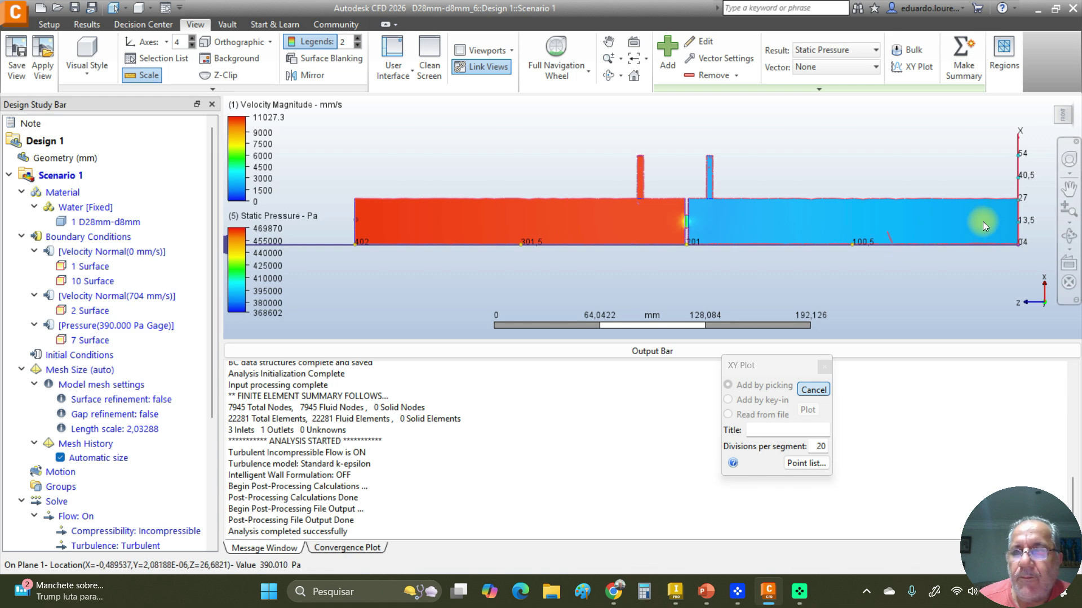
click(1014, 223)
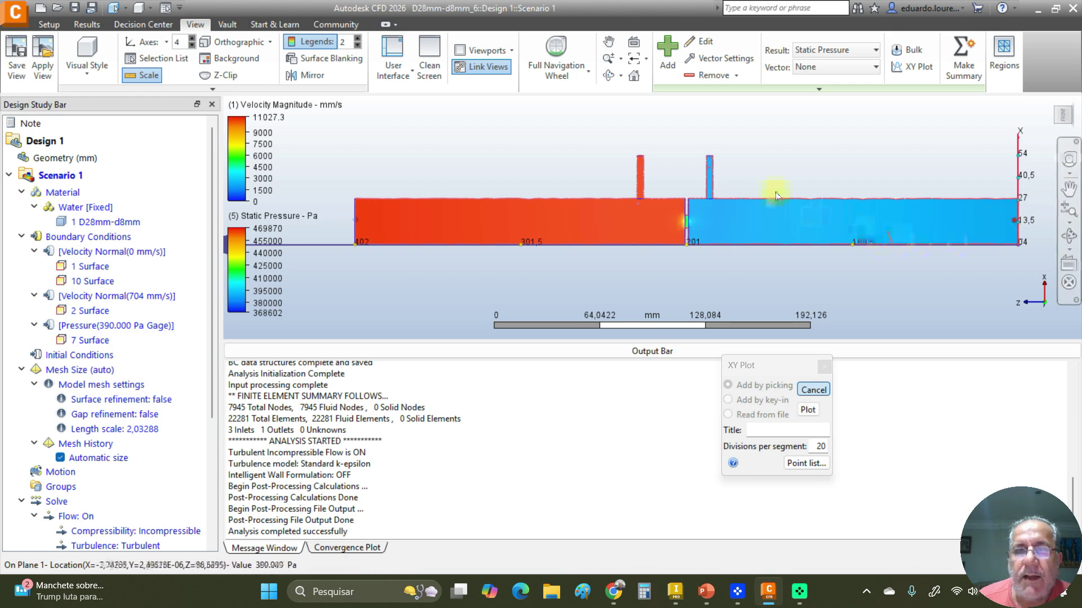
click(809, 410)
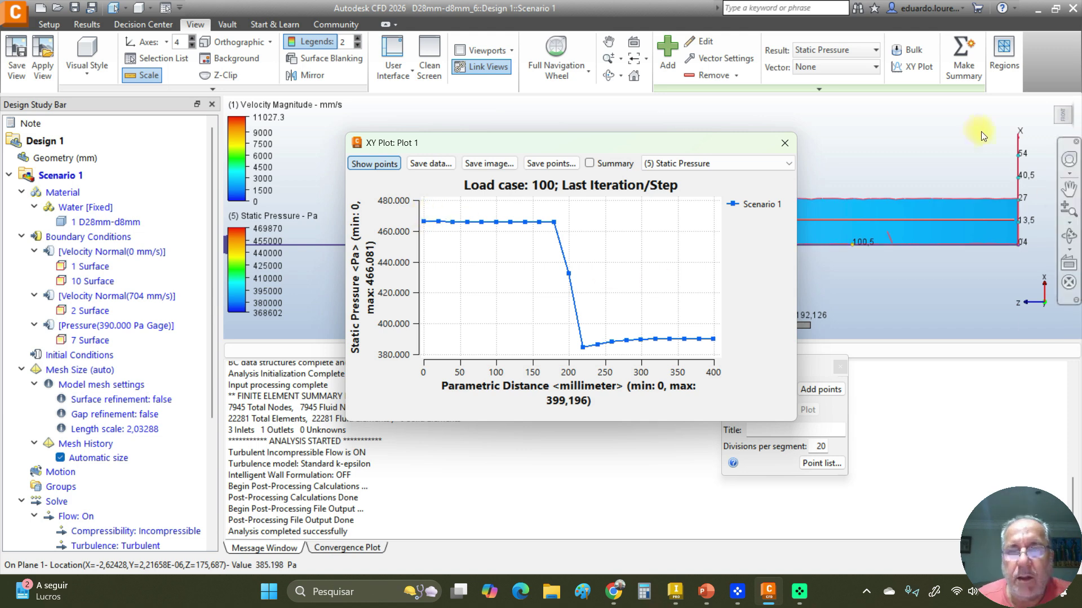
- Capture a screen snip of the static pressure curve with its axis values from the XY plot window
key(super+shift+s)
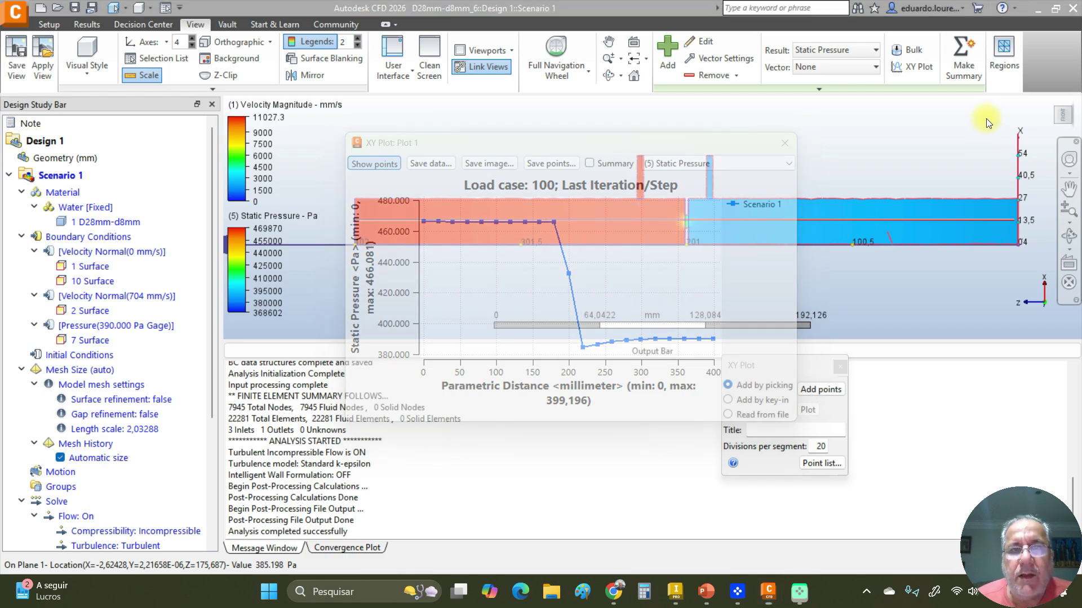
key(Escape)
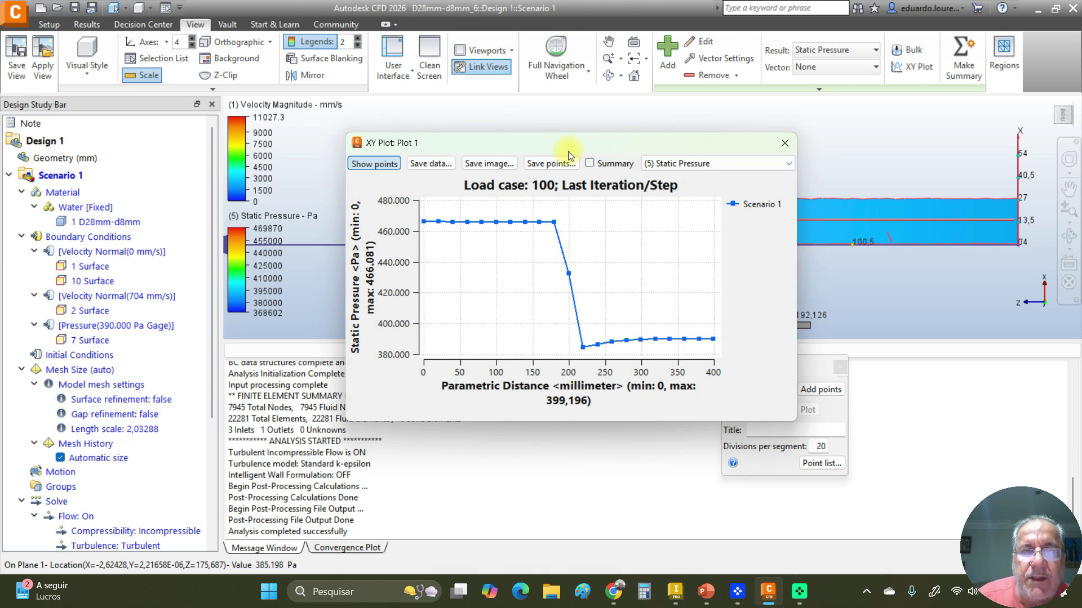
key(super+shift+s)
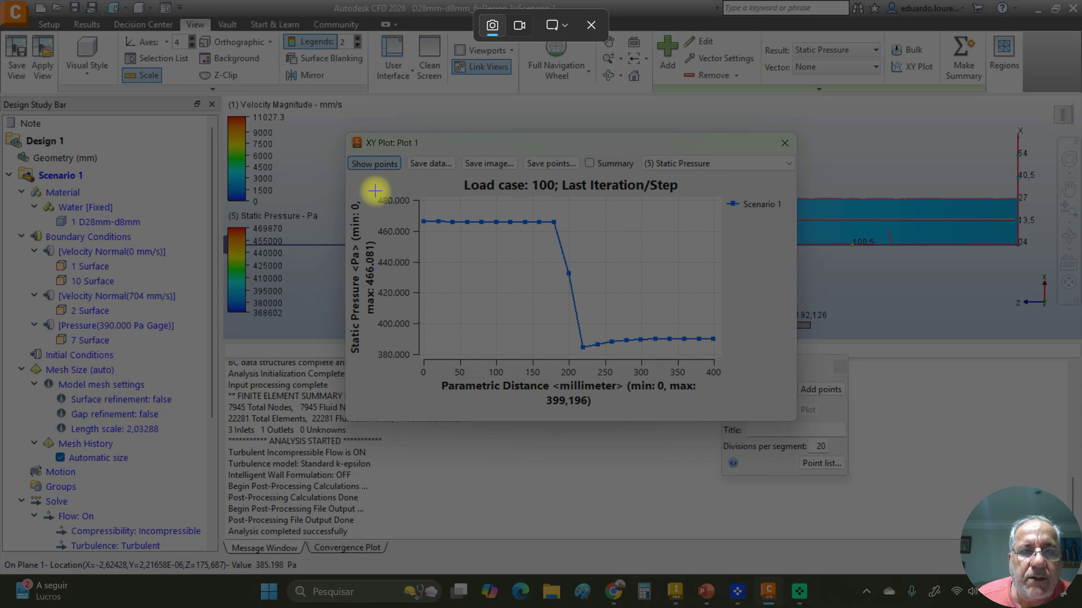
drag(374, 192, 720, 379)
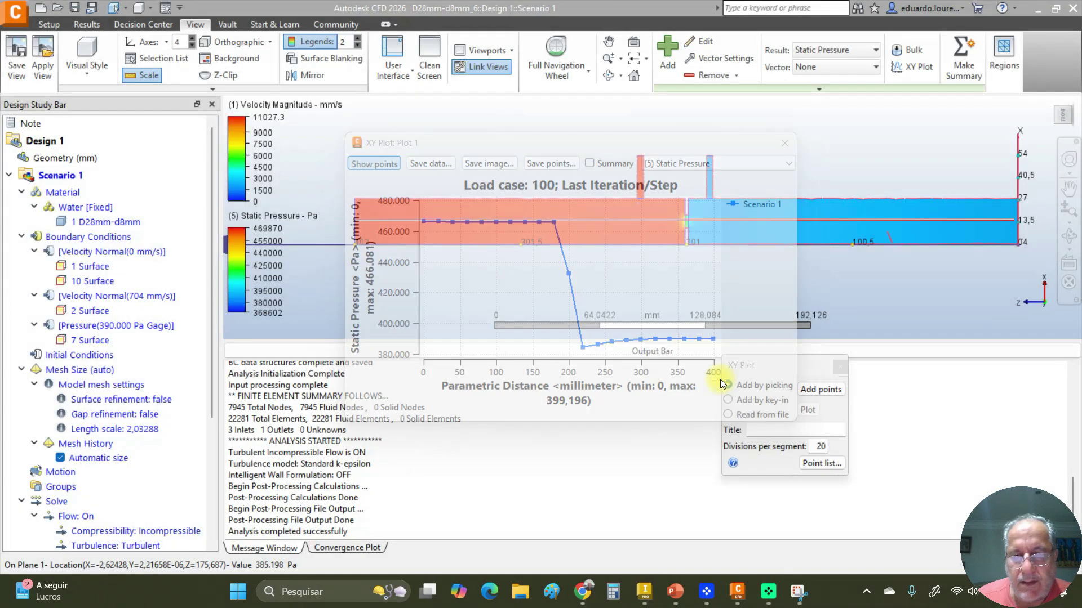
- Paste the pressure chart into PowerPoint's Apresentação1, shrink it to about 10.5 cm wide and place it below the velocity chart
mouse_move(706, 592)
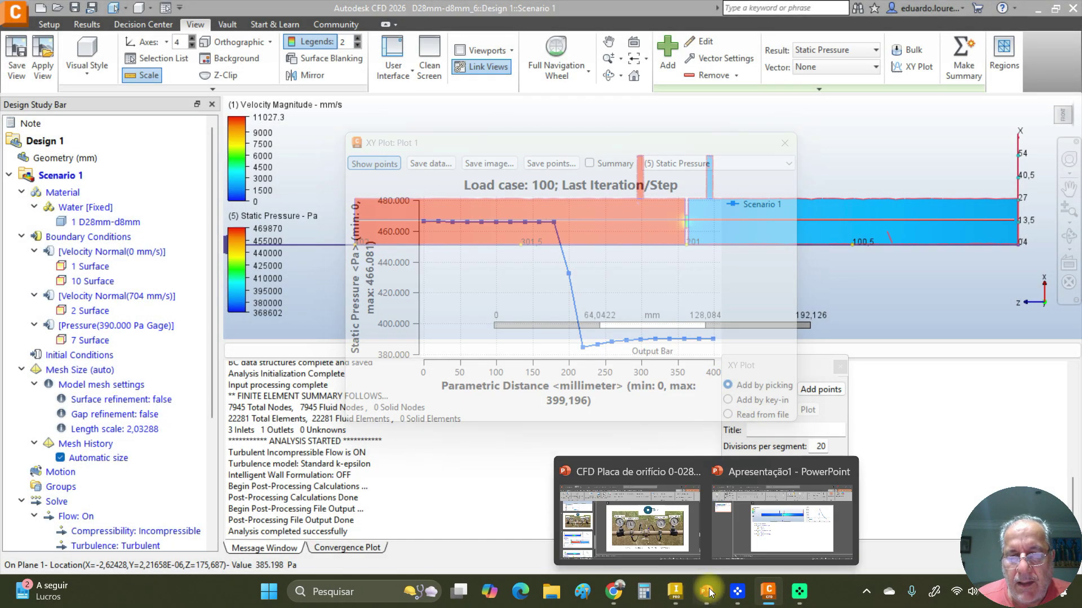
click(786, 538)
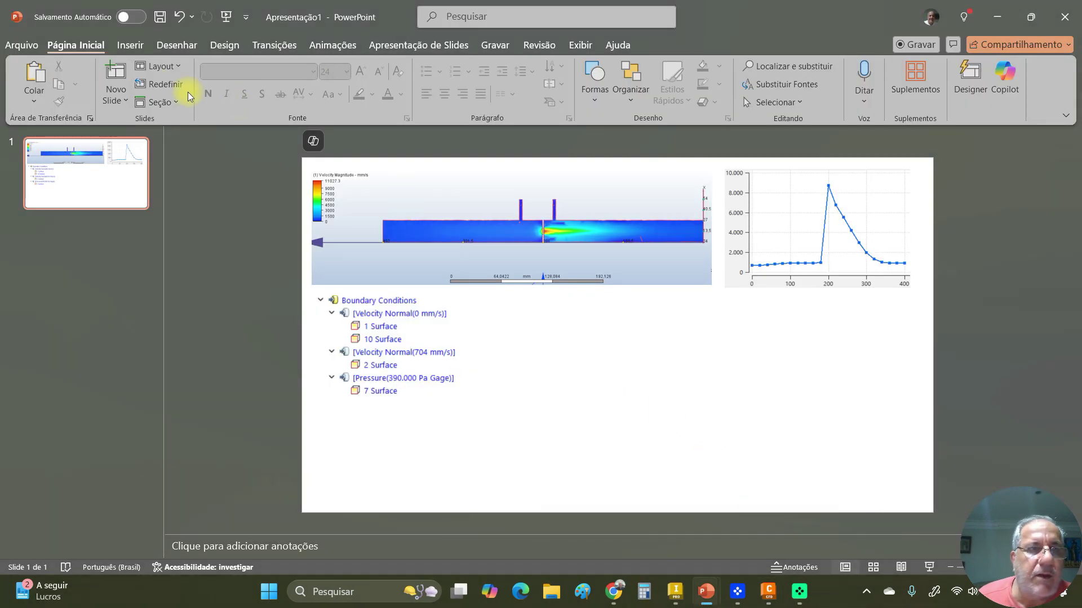
click(31, 79)
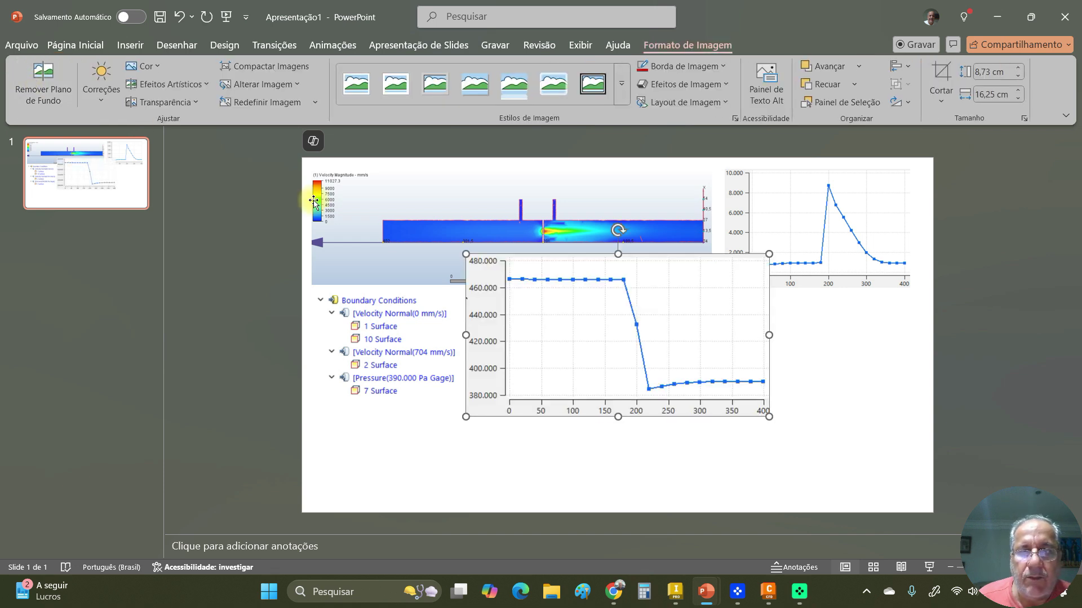
drag(464, 253, 560, 307)
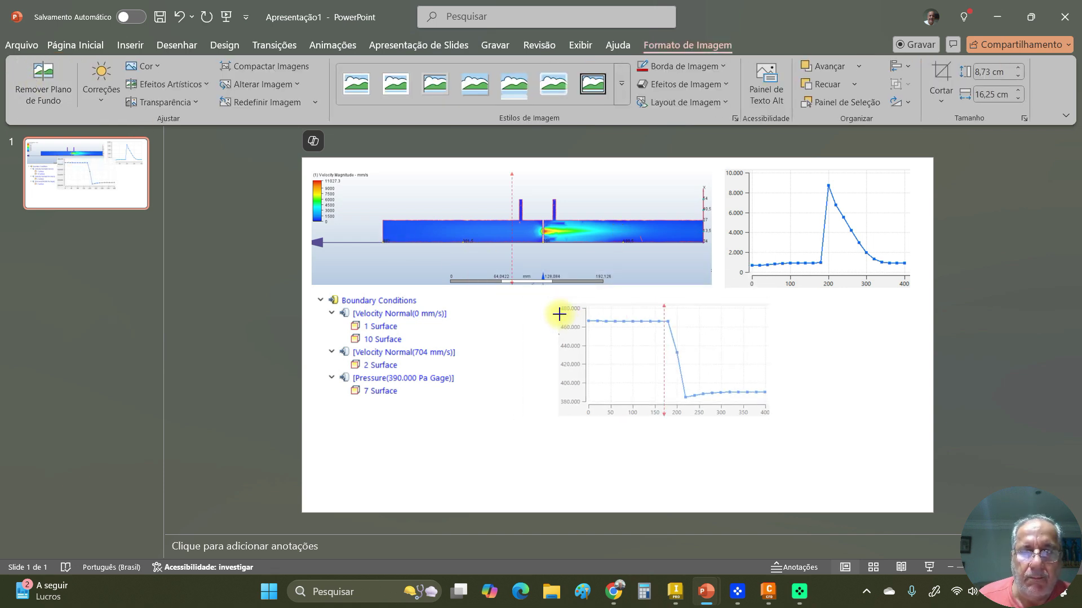
drag(733, 369, 847, 346)
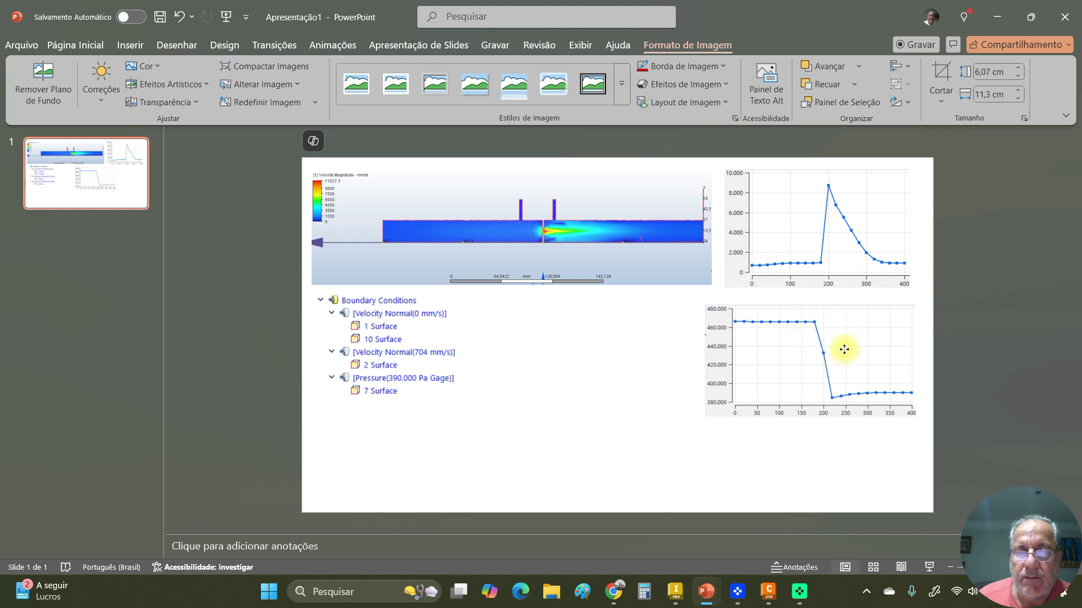
drag(704, 304, 719, 312)
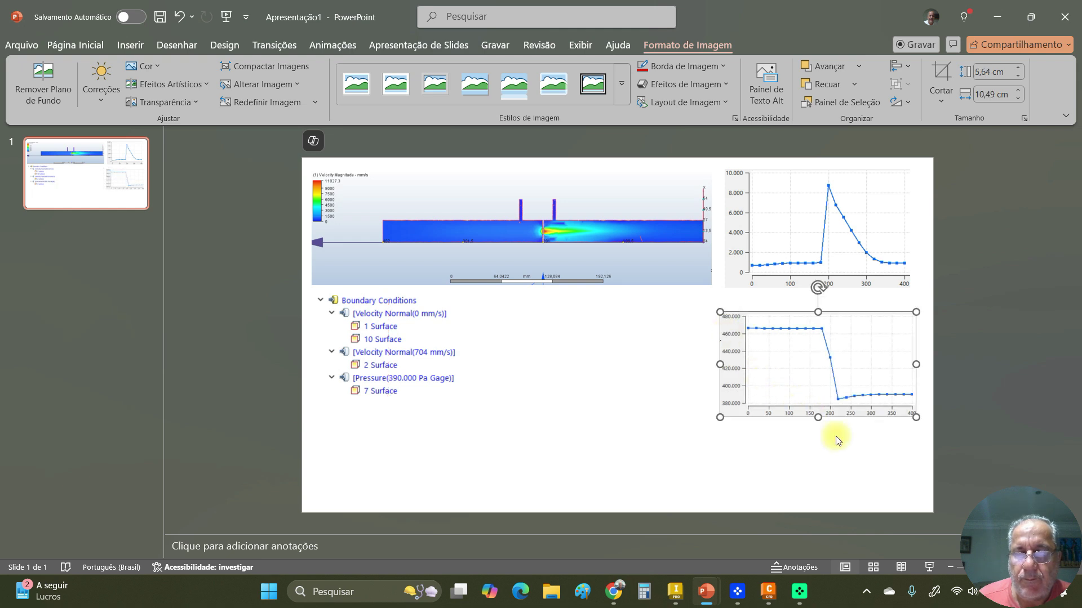
click(849, 474)
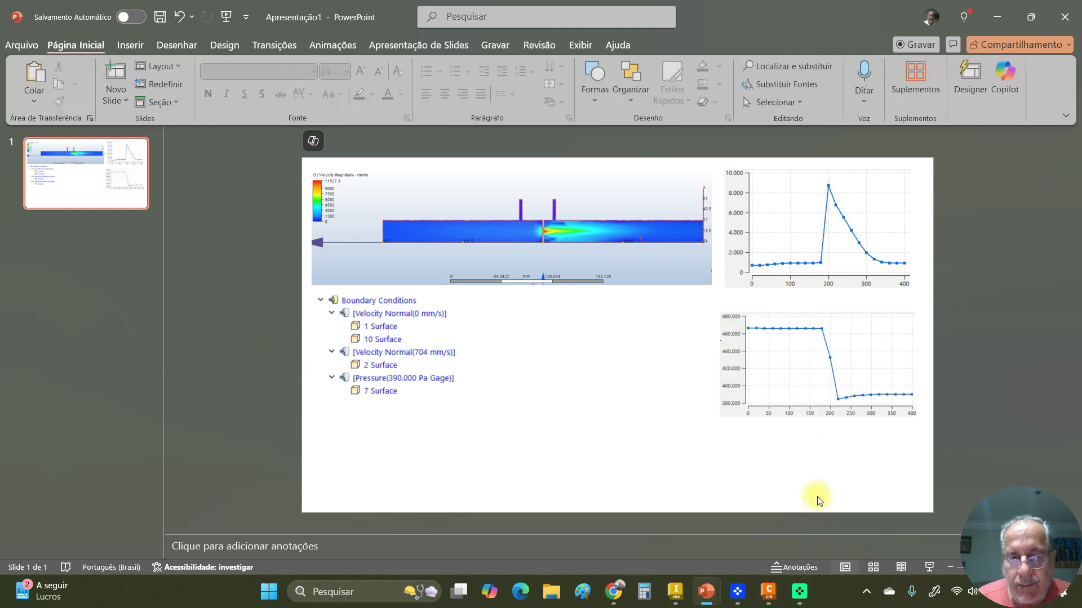
- Return to Autodesk CFD, close the static pressure plot and capture a screen snip of the pressure plane with its legends
mouse_move(799, 594)
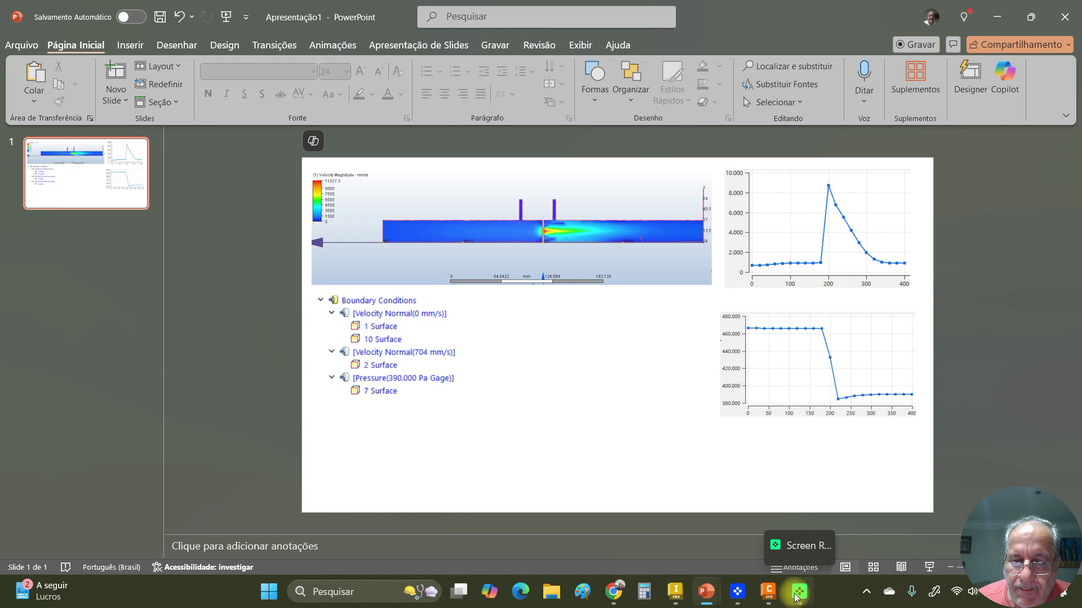
mouse_move(664, 589)
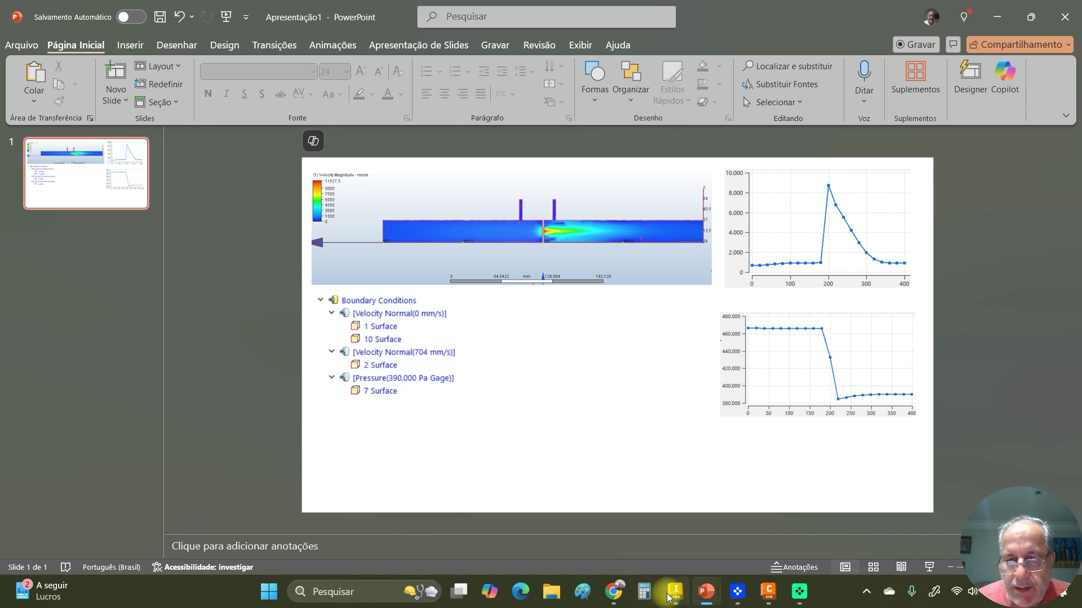
mouse_move(705, 593)
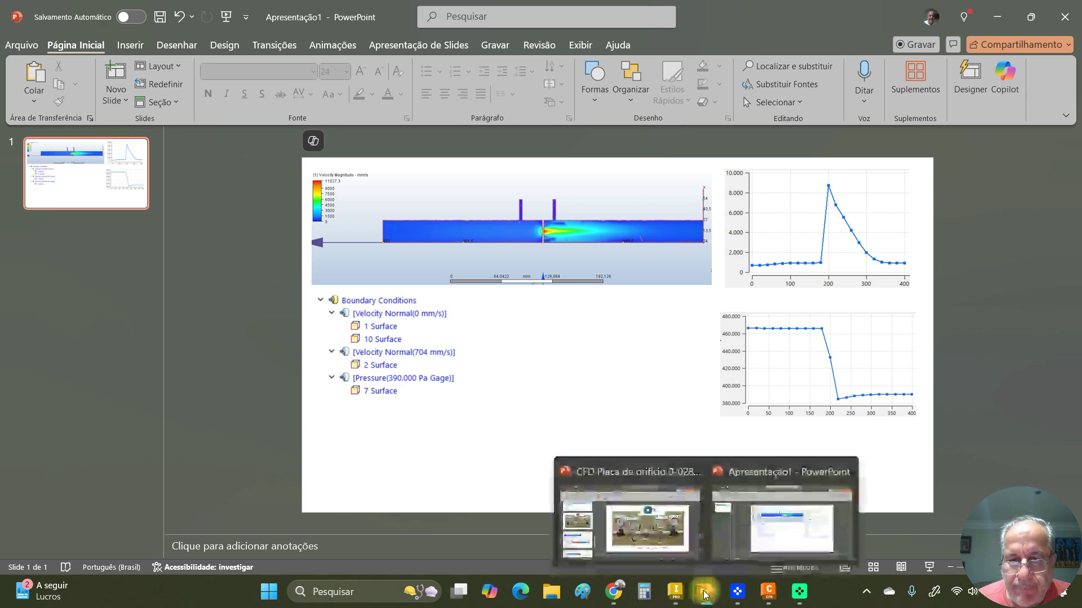
click(768, 592)
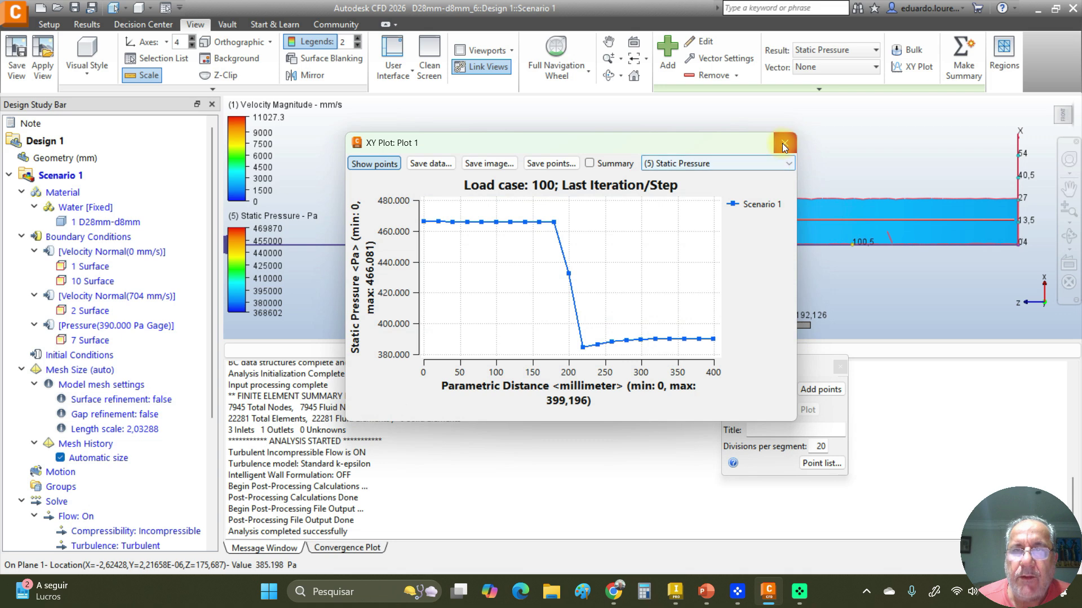
click(783, 143)
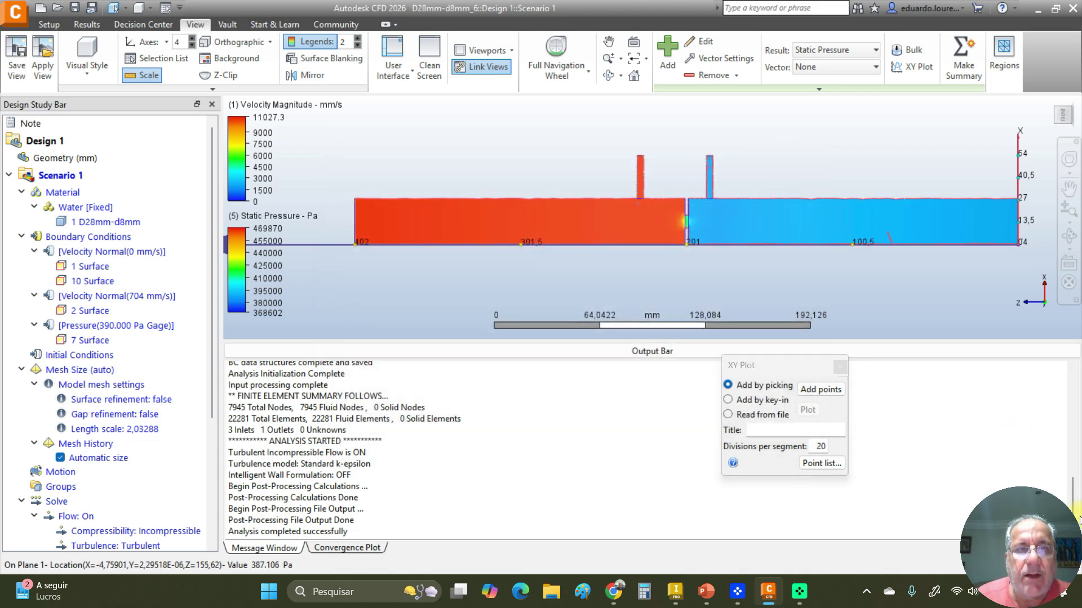
key(super+shift+s)
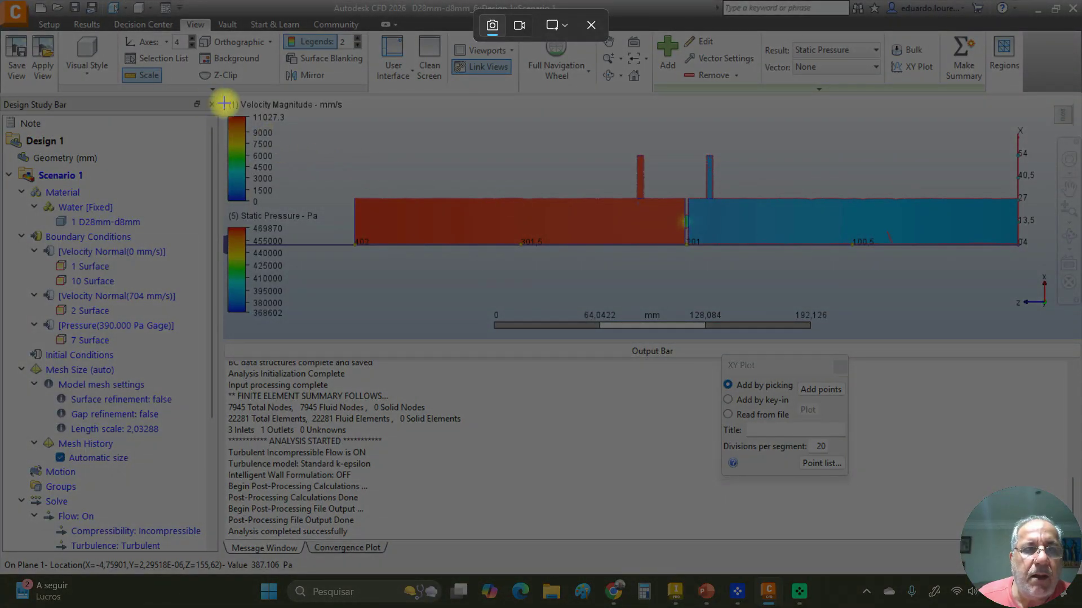
drag(219, 97, 1042, 319)
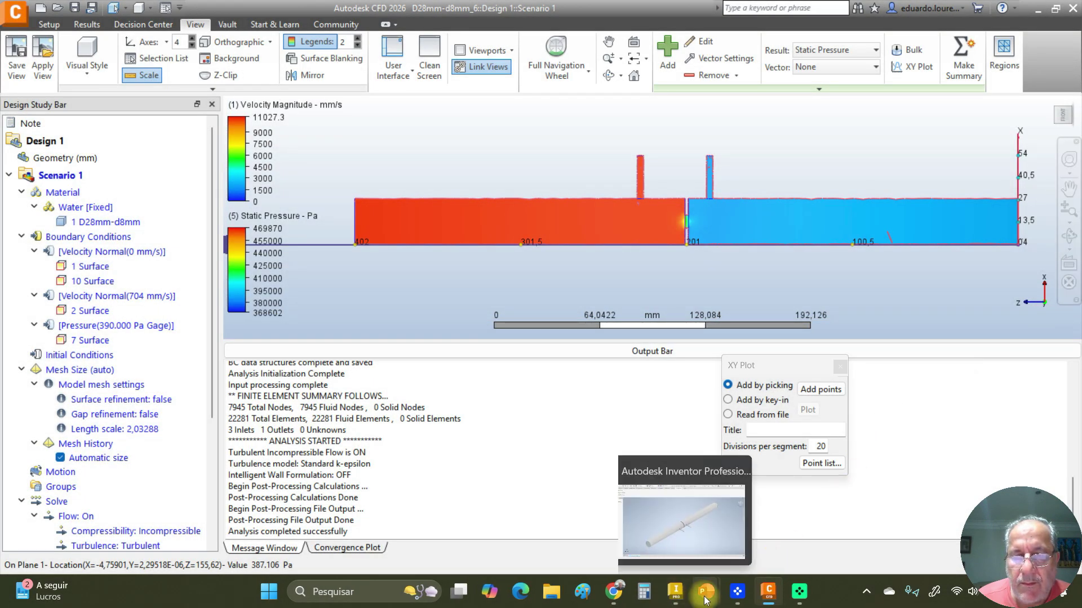
- Paste the static pressure plane image into PowerPoint's Apresentação1, shrink it and place it below the boundary conditions image
click(845, 507)
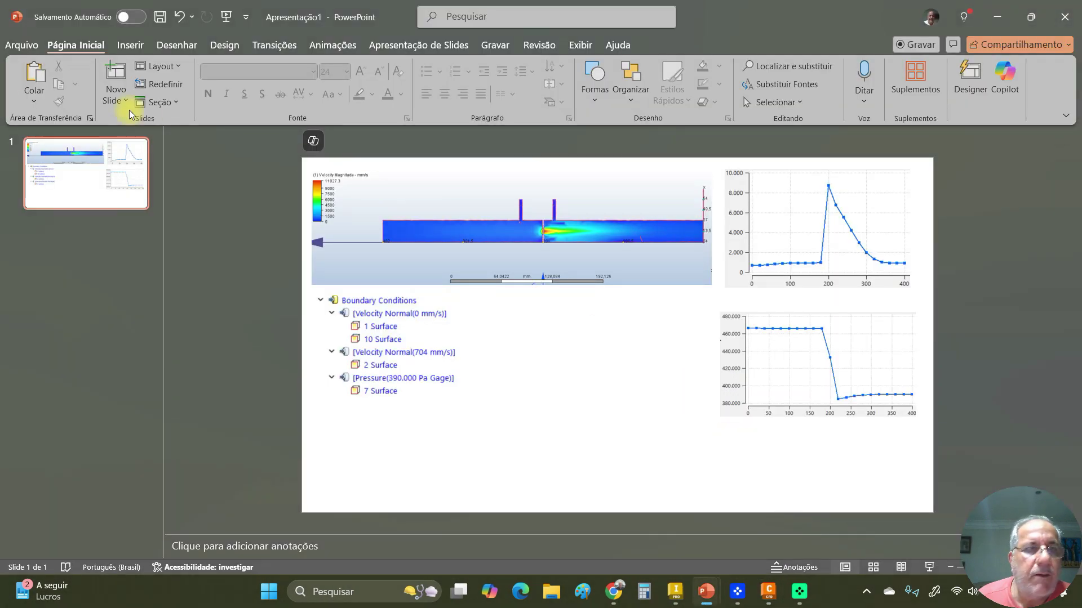
click(34, 76)
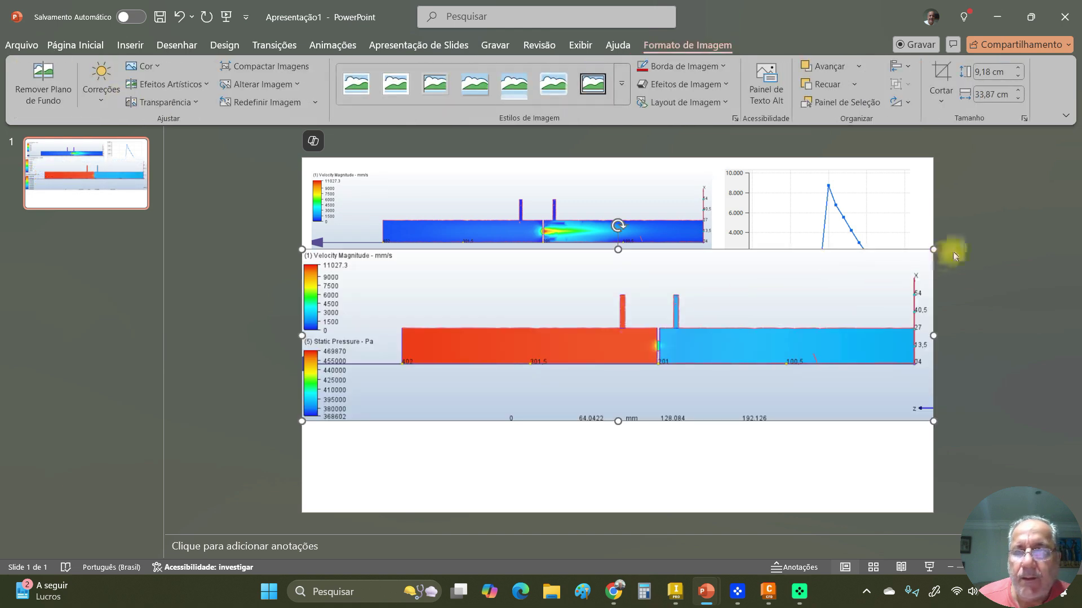
drag(933, 249, 626, 335)
drag(532, 357, 598, 438)
click(744, 454)
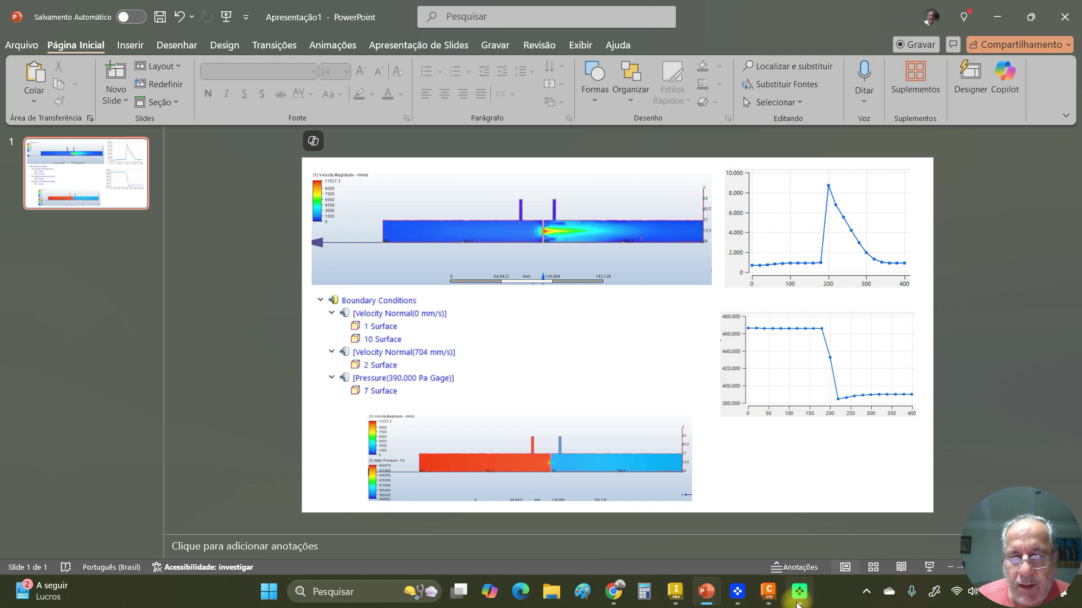
- Return to Autodesk CFD, close the XY Plot dialog and remove the 704 mm/s velocity and 390.000 Pa pressure boundary conditions
mouse_move(718, 596)
click(768, 591)
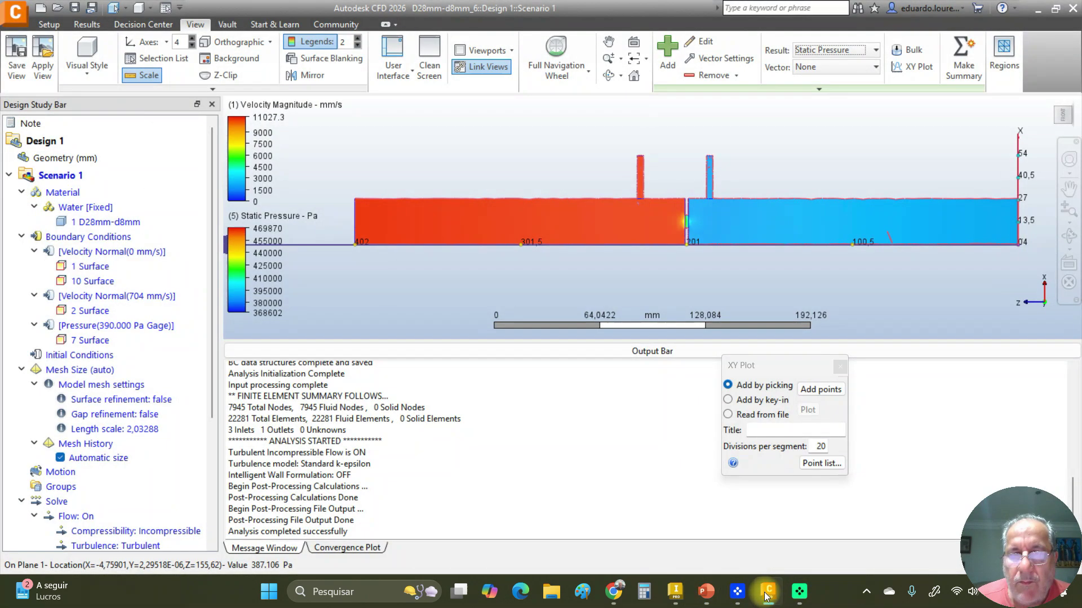
click(841, 367)
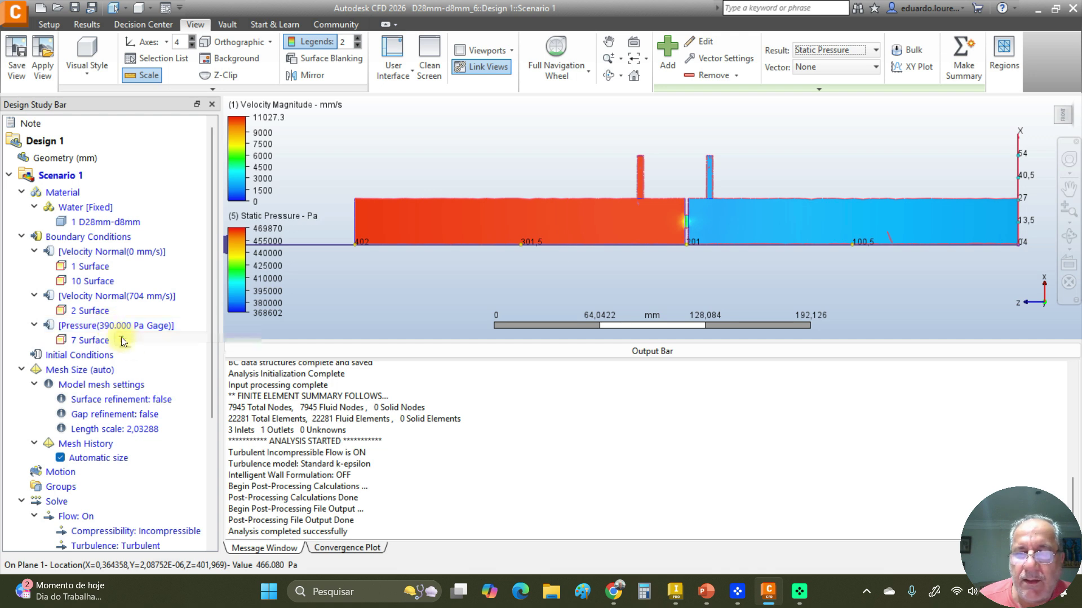
right_click(150, 298)
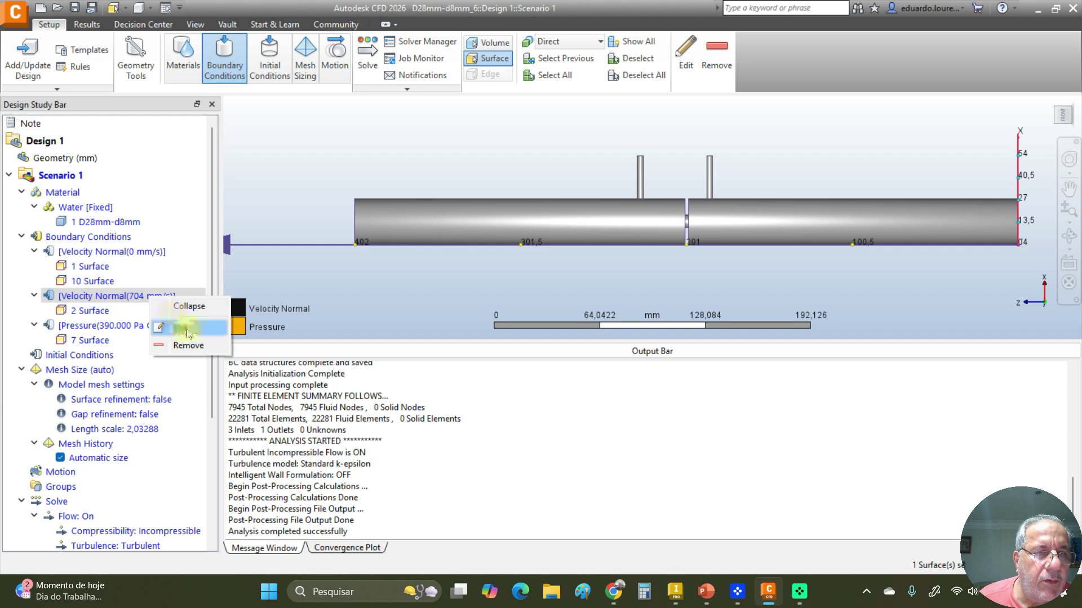
click(189, 345)
right_click(136, 299)
click(174, 348)
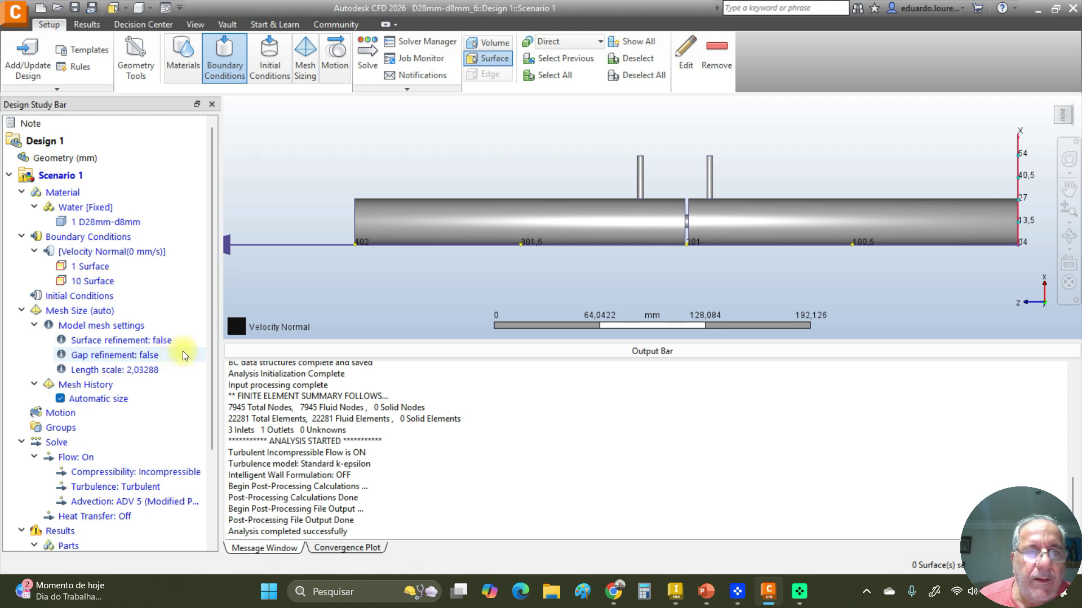
- Start a new boundary condition on the pipe's inlet end face with the type Pressure
shift+middle_drag(282, 314, 357, 307)
click(409, 212)
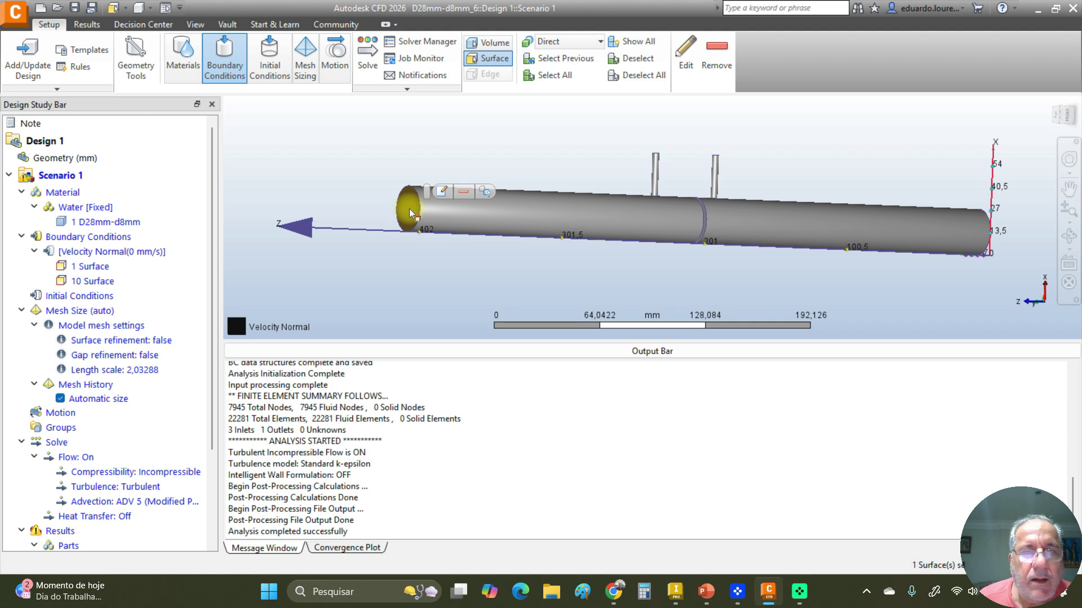
click(441, 192)
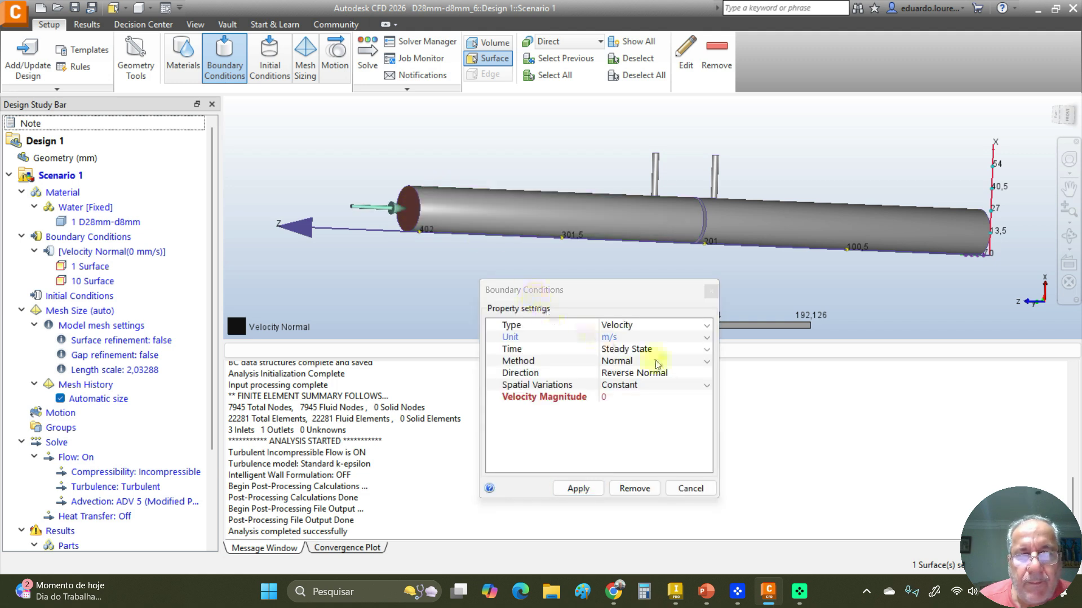
click(622, 327)
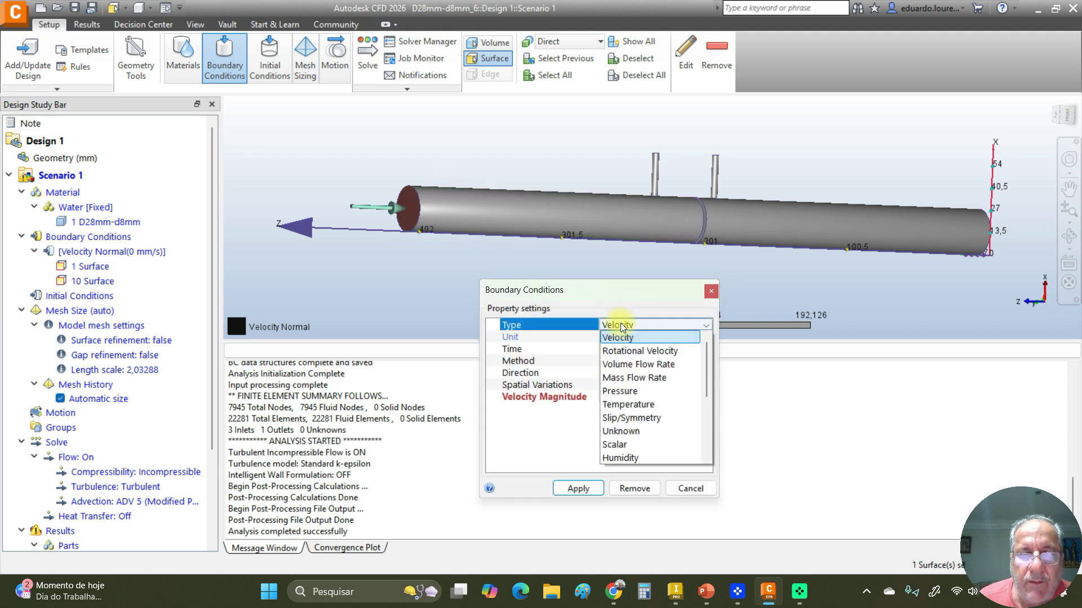
click(622, 397)
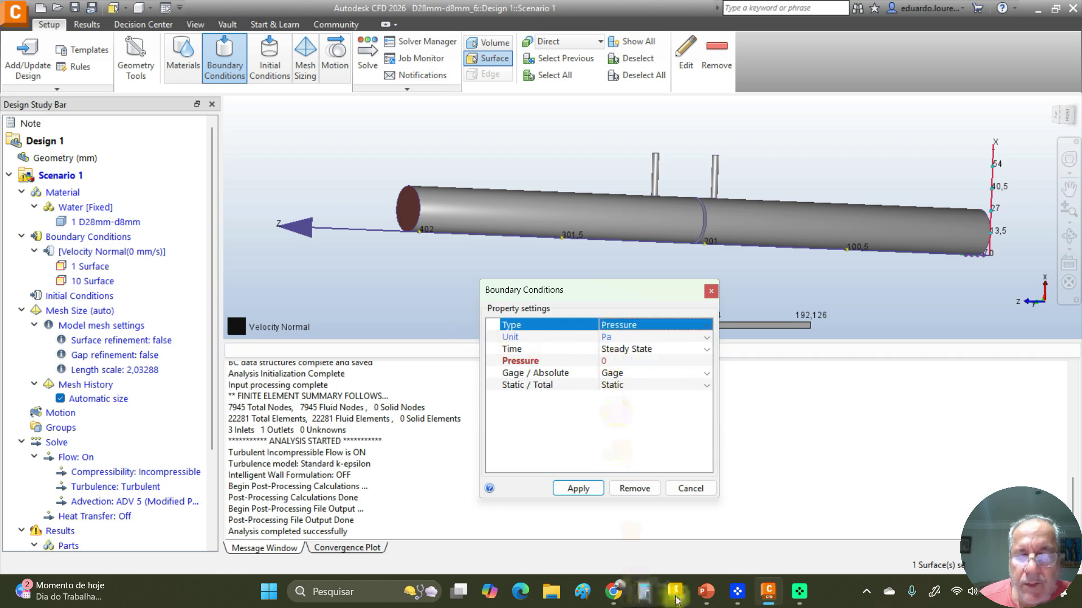
- Check the gauge pressures in PowerPoint's CFD Placa de orifício, return to Autodesk CFD and apply 470000 Pa static gage to the inlet face
click(705, 594)
click(670, 526)
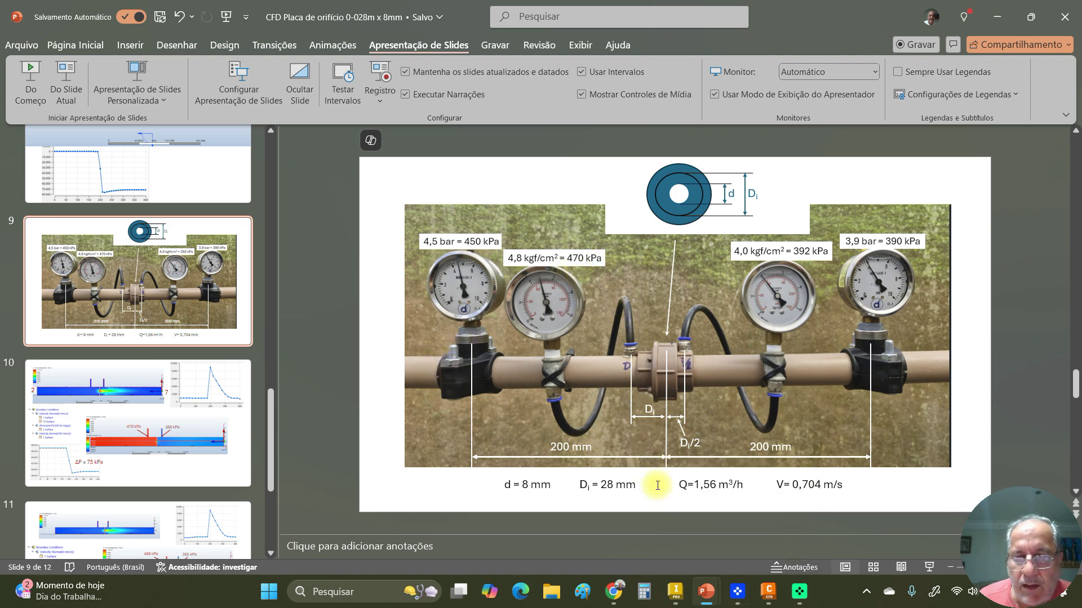
click(768, 592)
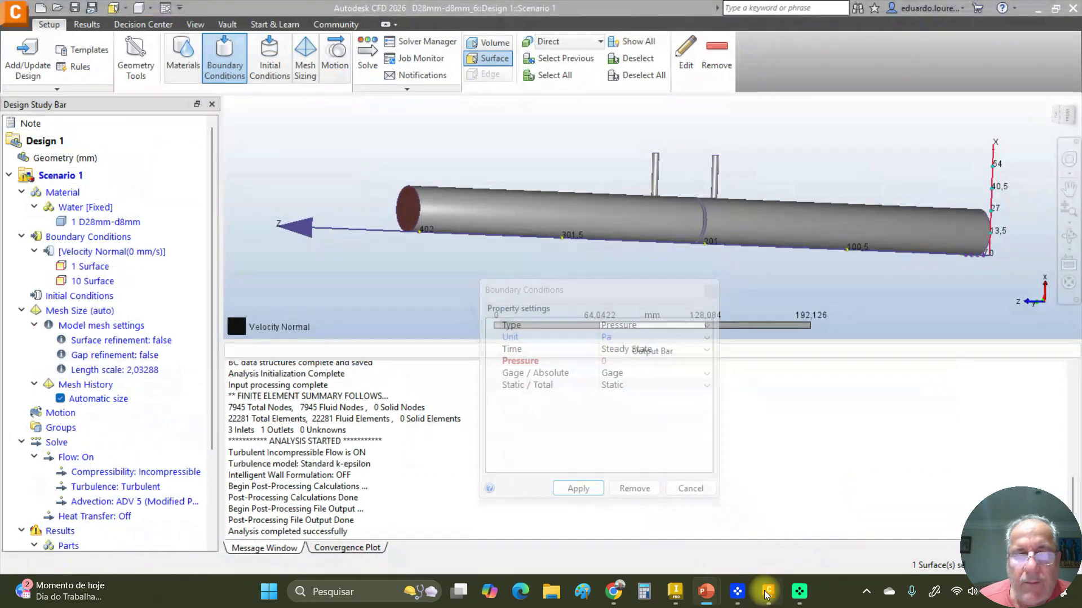
click(614, 362)
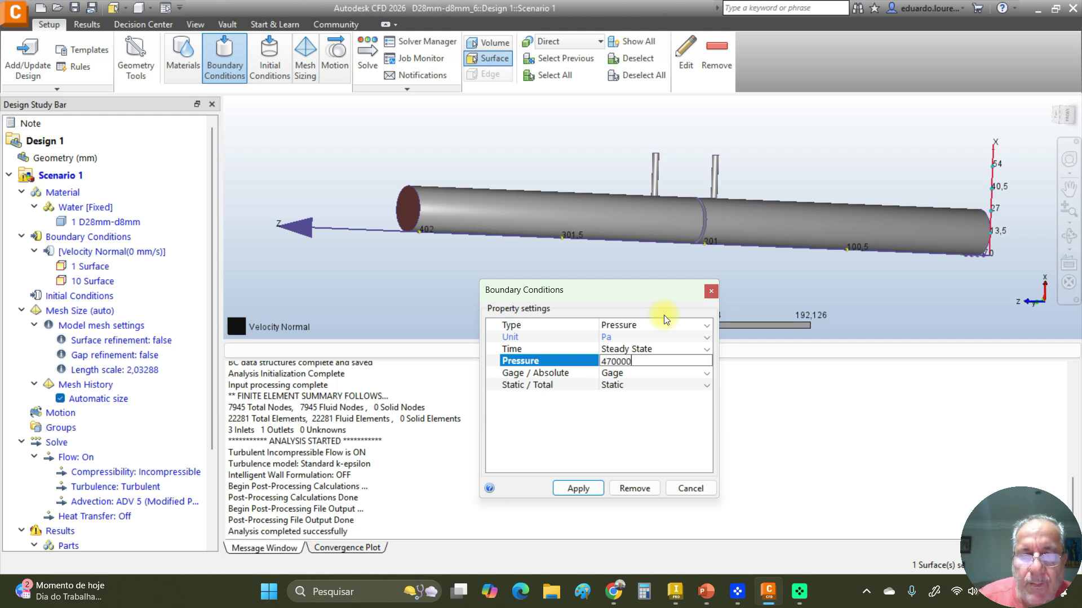
text(470000)
click(577, 489)
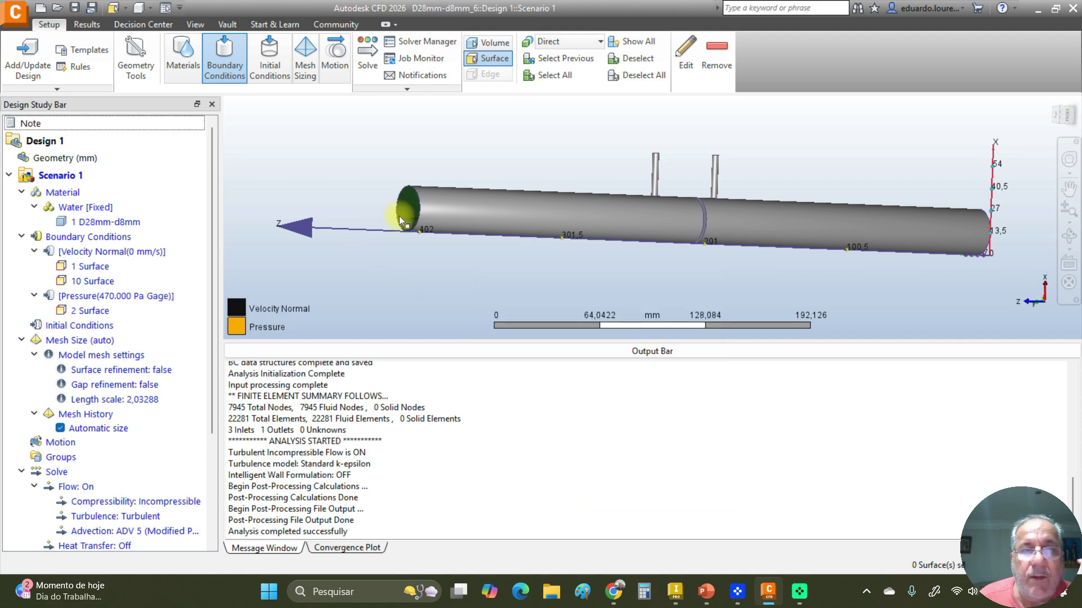
- Apply a steady-state normal velocity of 704 mm/s to the pipe's end face at the origin, opposite the 470000 Pa pressure face
shift+middle_drag(966, 273, 811, 280)
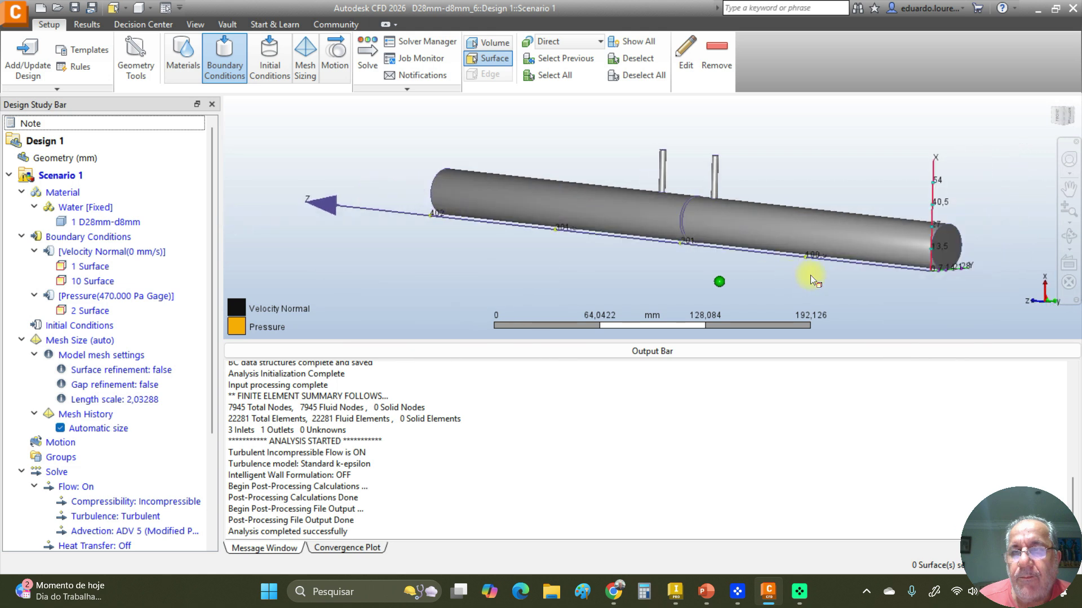
click(954, 246)
click(986, 228)
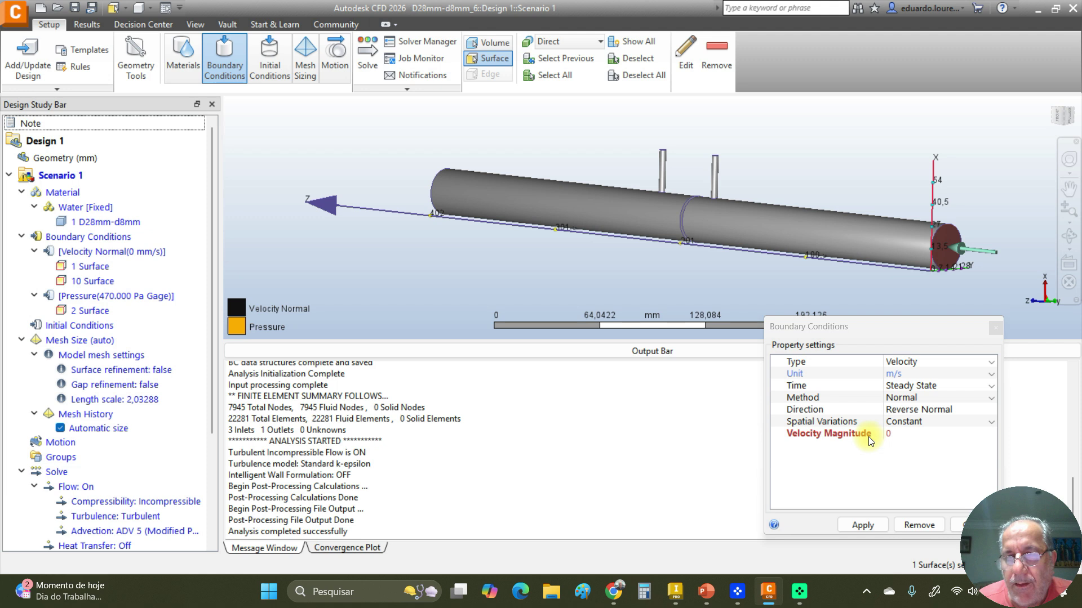
click(899, 376)
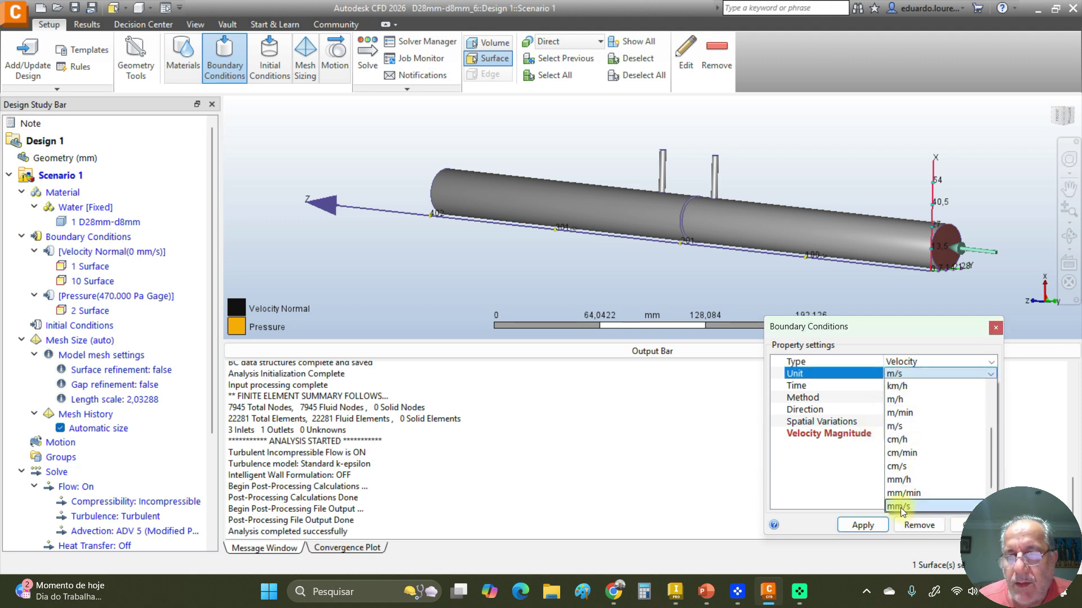
click(900, 508)
click(888, 435)
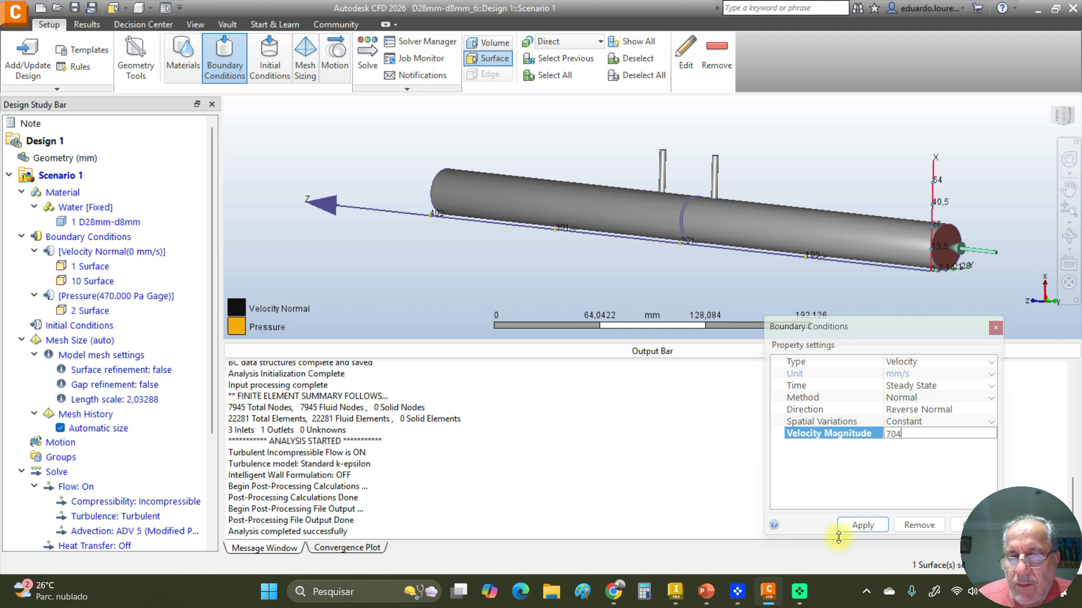
click(861, 526)
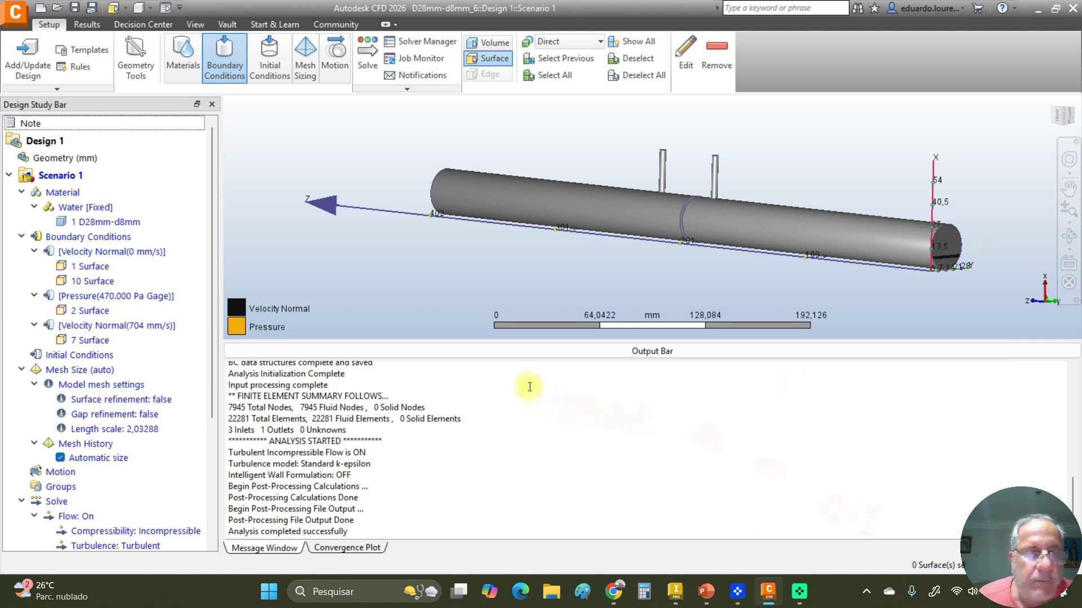
- Solve the scenario in steady state for 100 iterations, continuing from iteration 0 and accepting the deletion of the previous results
click(305, 56)
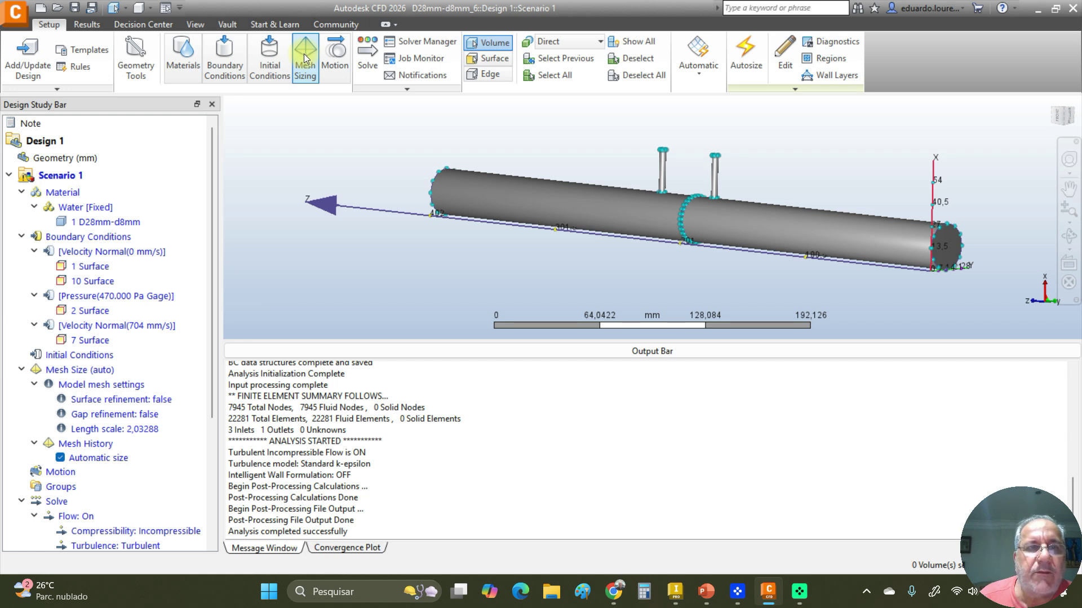
click(366, 59)
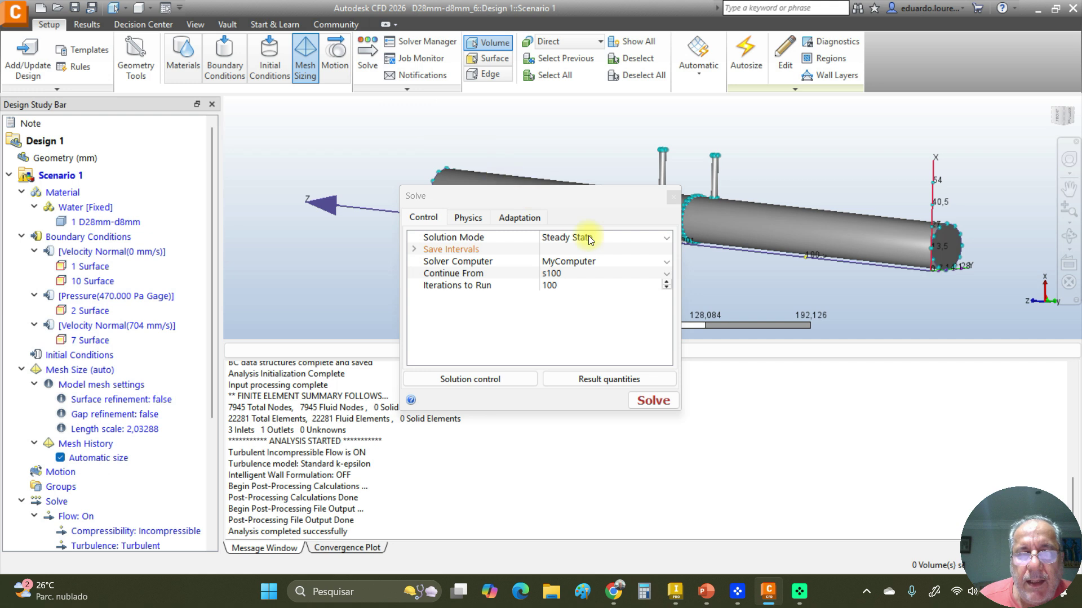
click(580, 273)
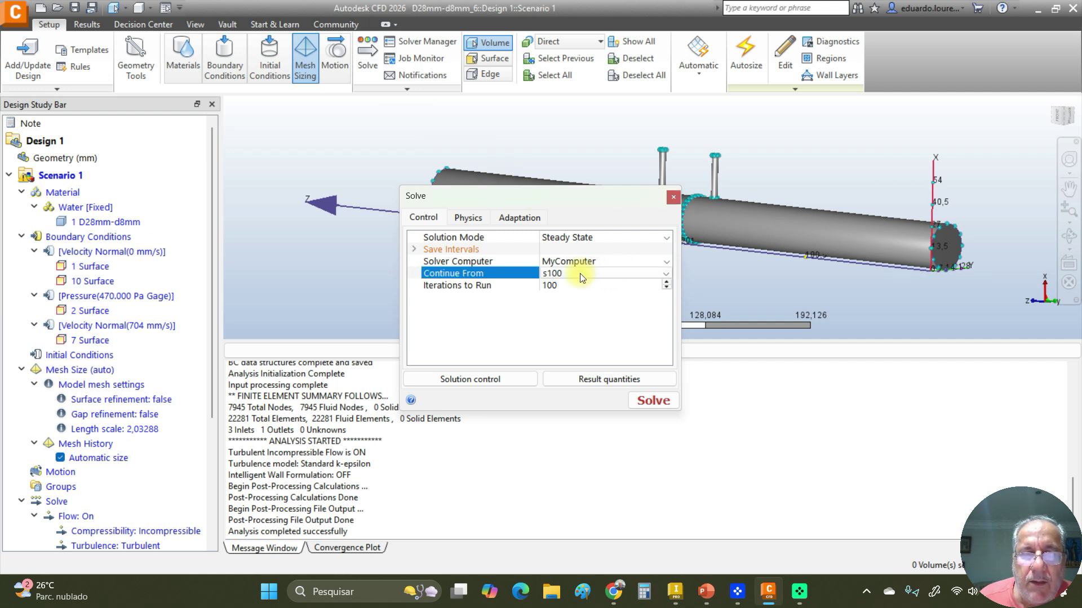
click(581, 272)
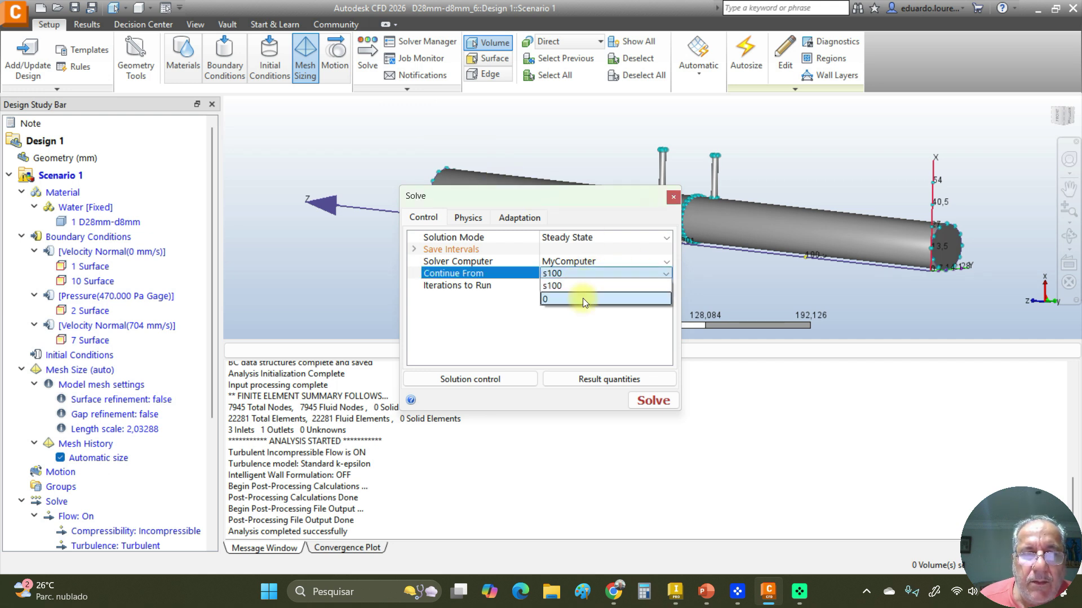
click(583, 298)
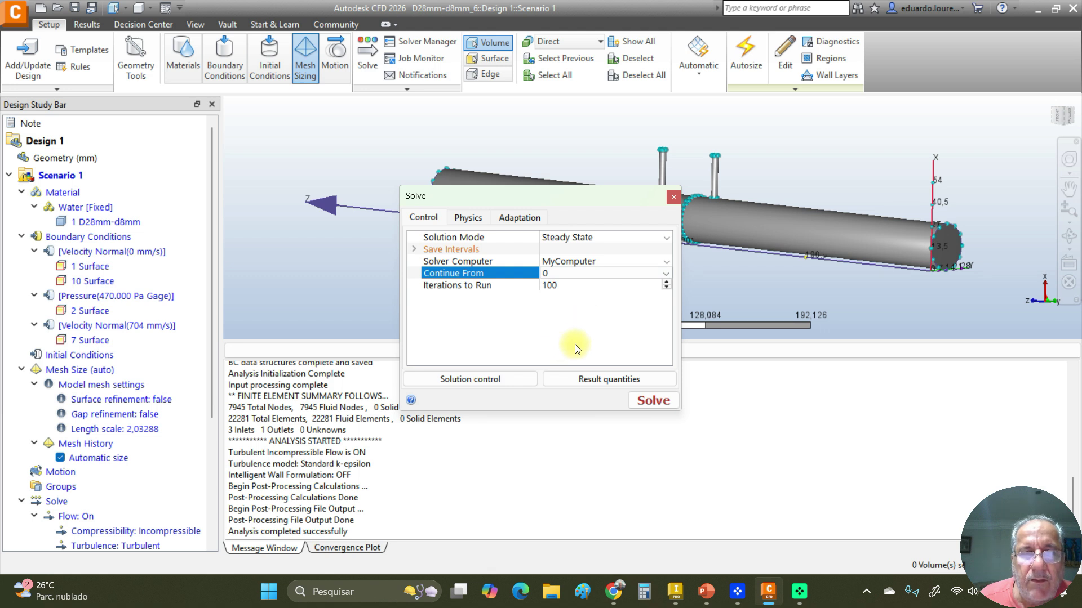
click(651, 401)
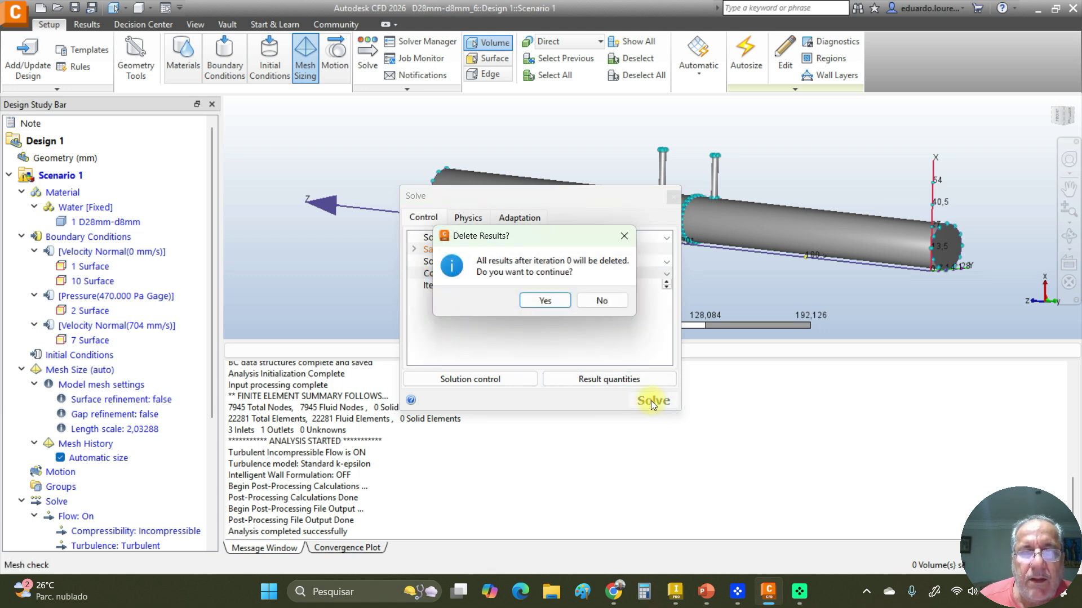
click(544, 301)
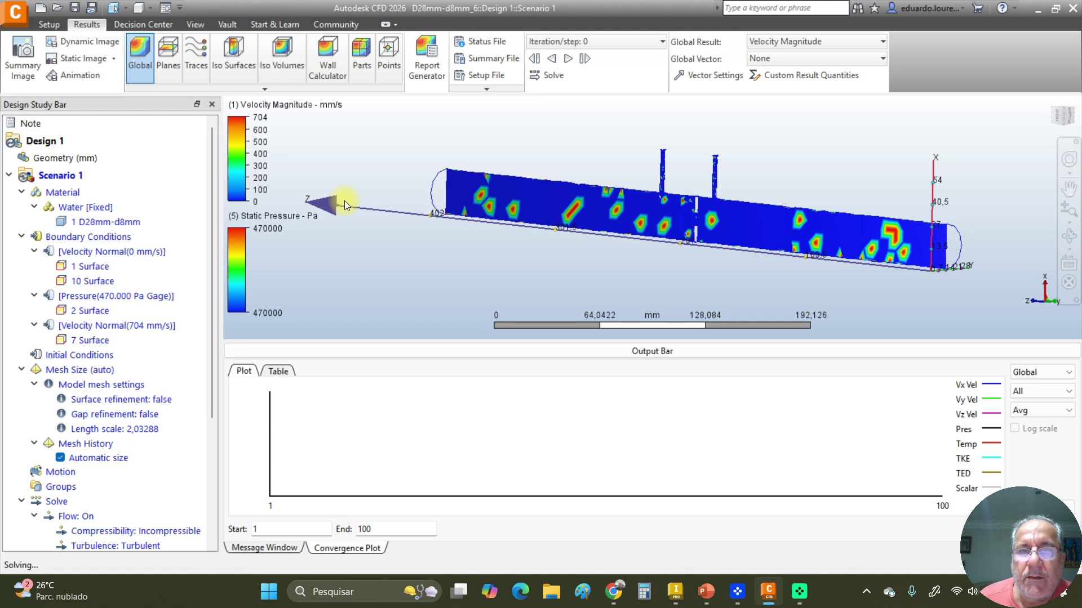
- Orient the model squarely to the section plane and set the plane's displayed result to Velocity Magnitude
click(1057, 121)
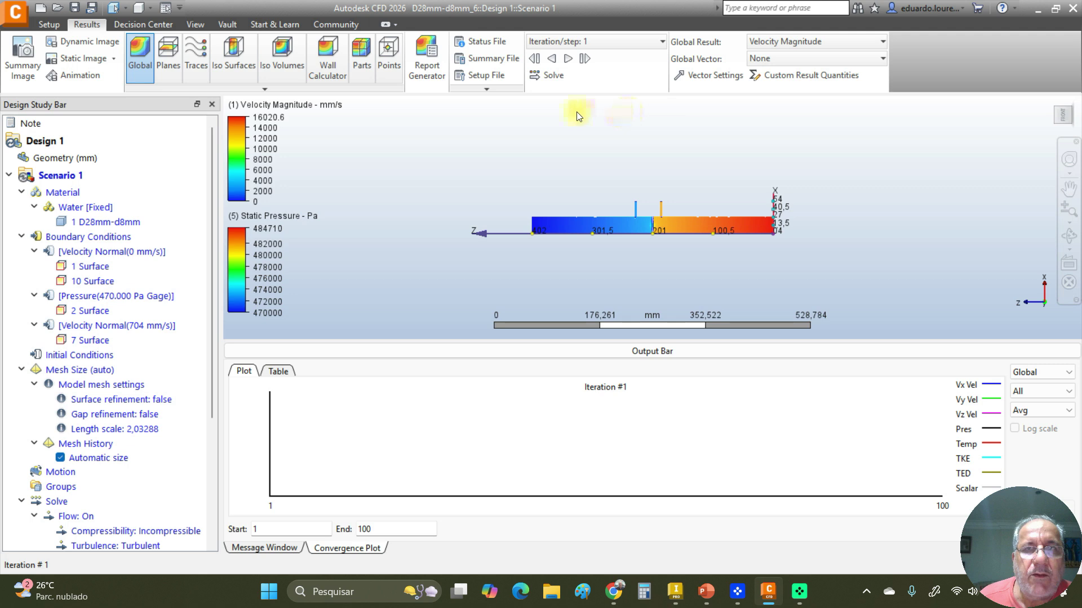
click(788, 42)
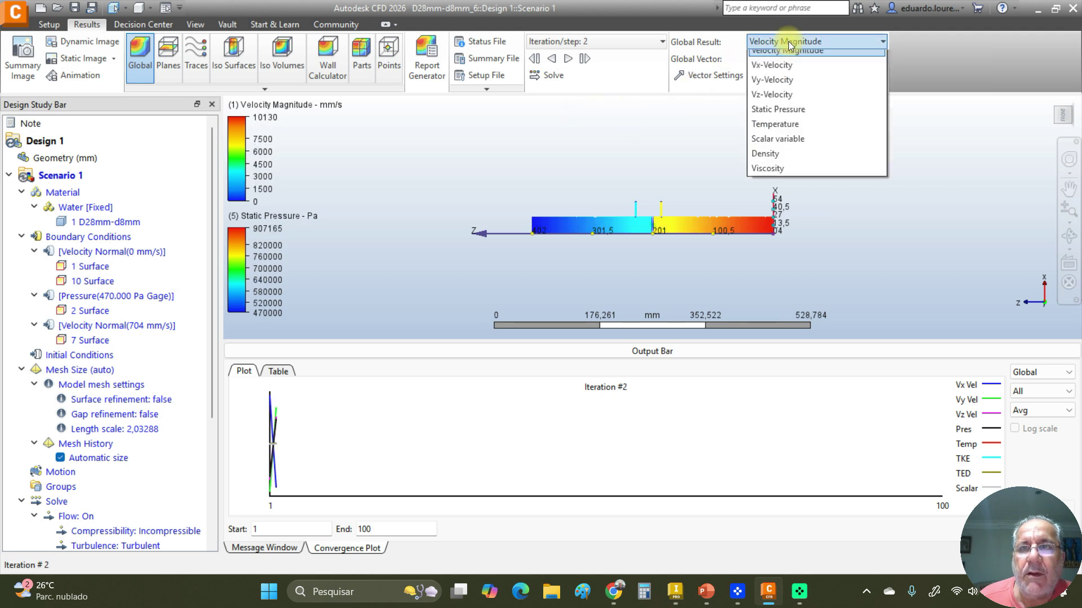
click(790, 57)
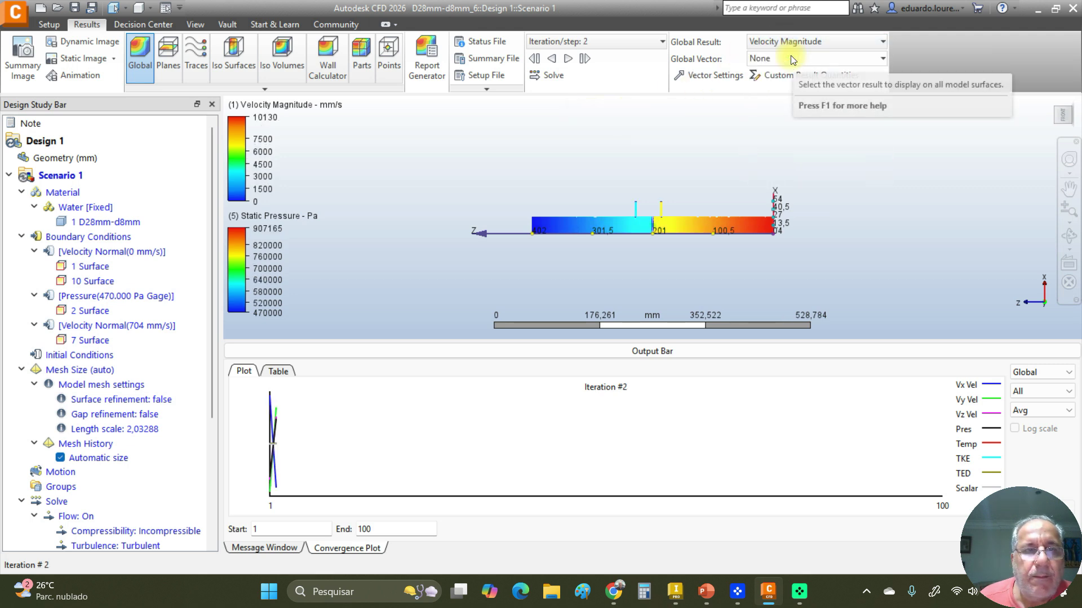
scroll(625, 243, up, 5)
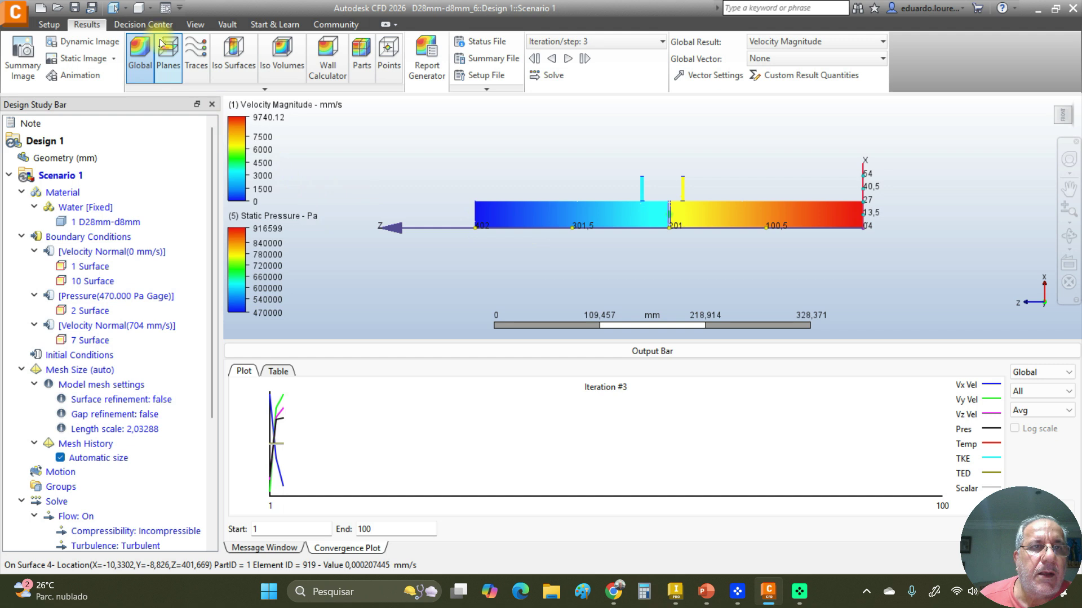
click(171, 65)
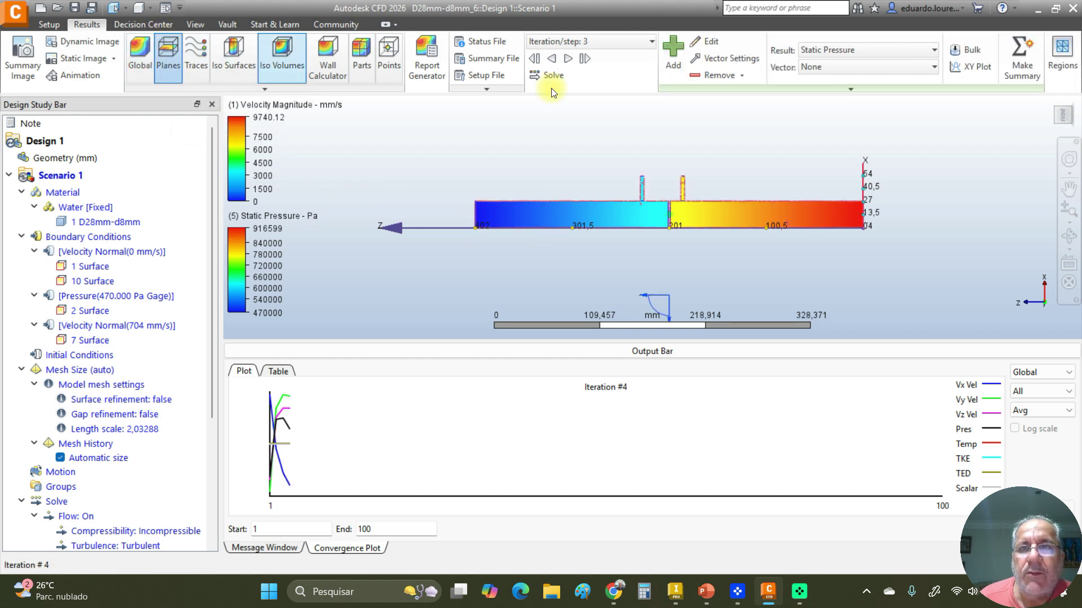
click(850, 48)
click(844, 68)
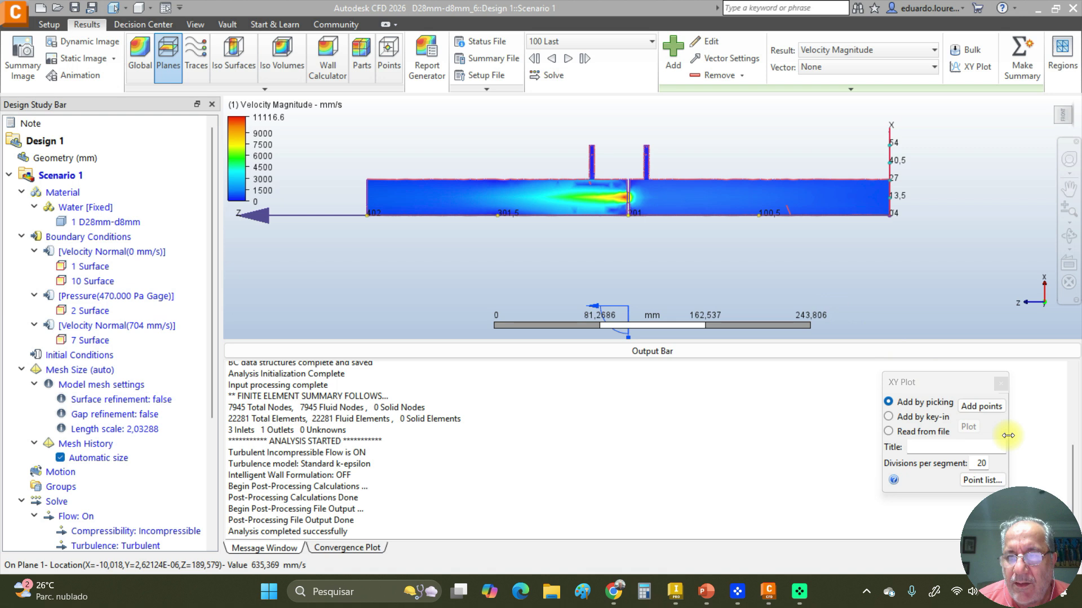
click(981, 406)
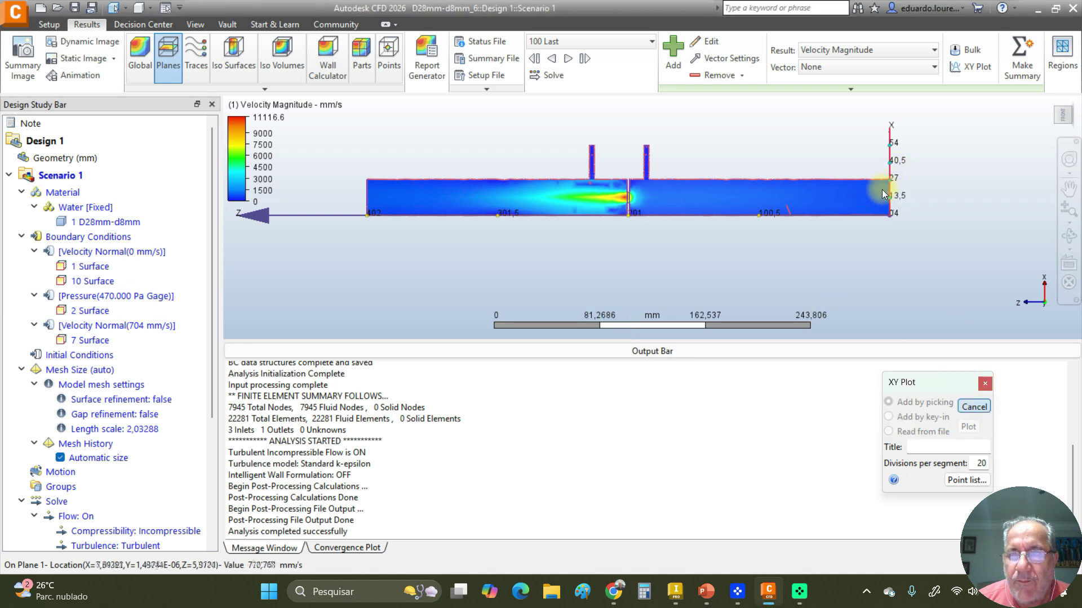
click(887, 196)
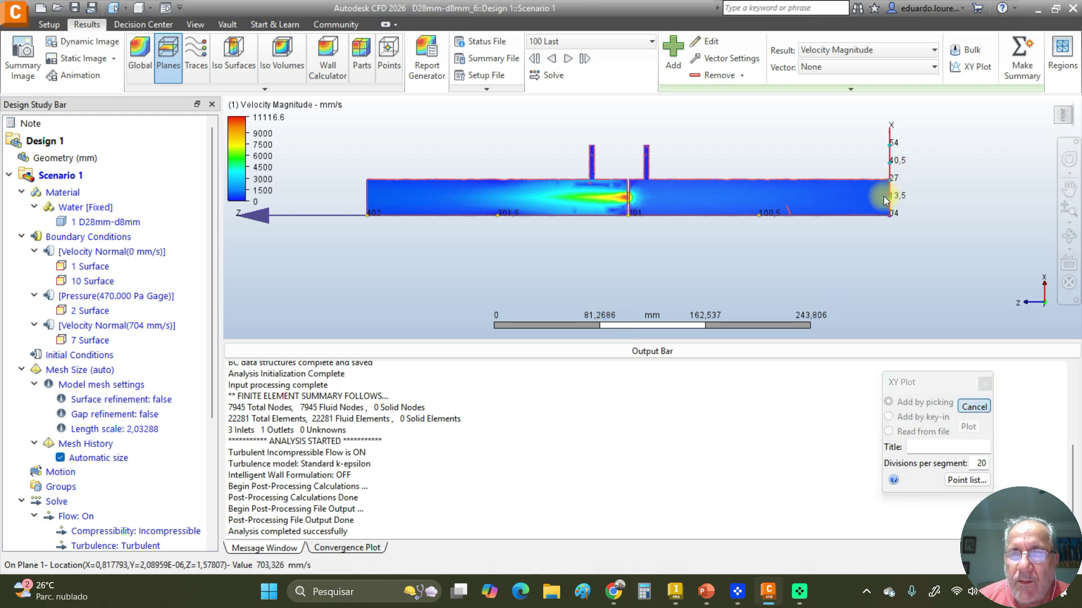
click(370, 195)
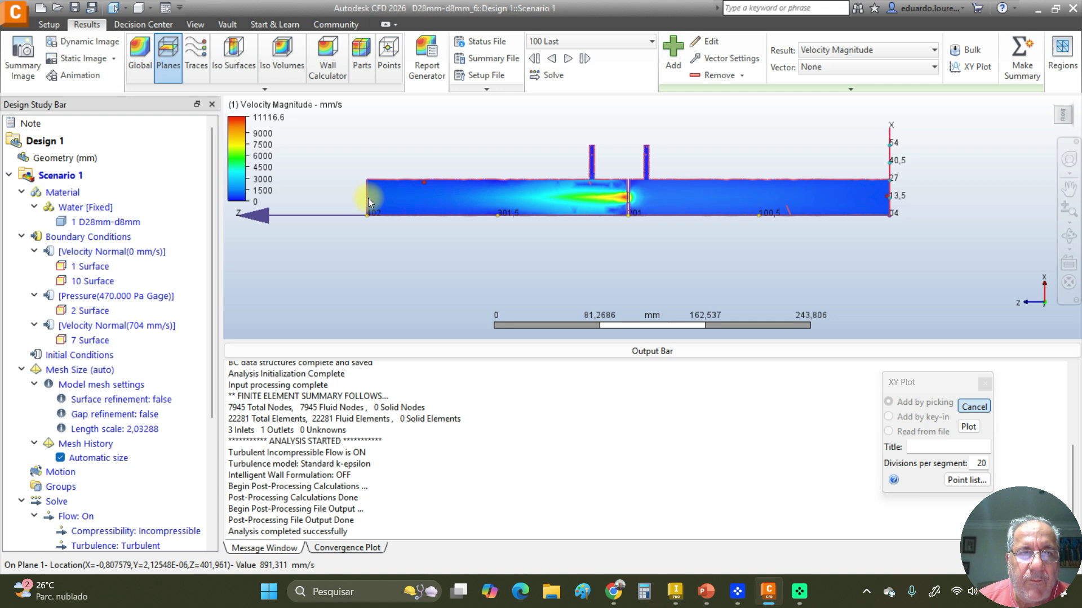
click(424, 182)
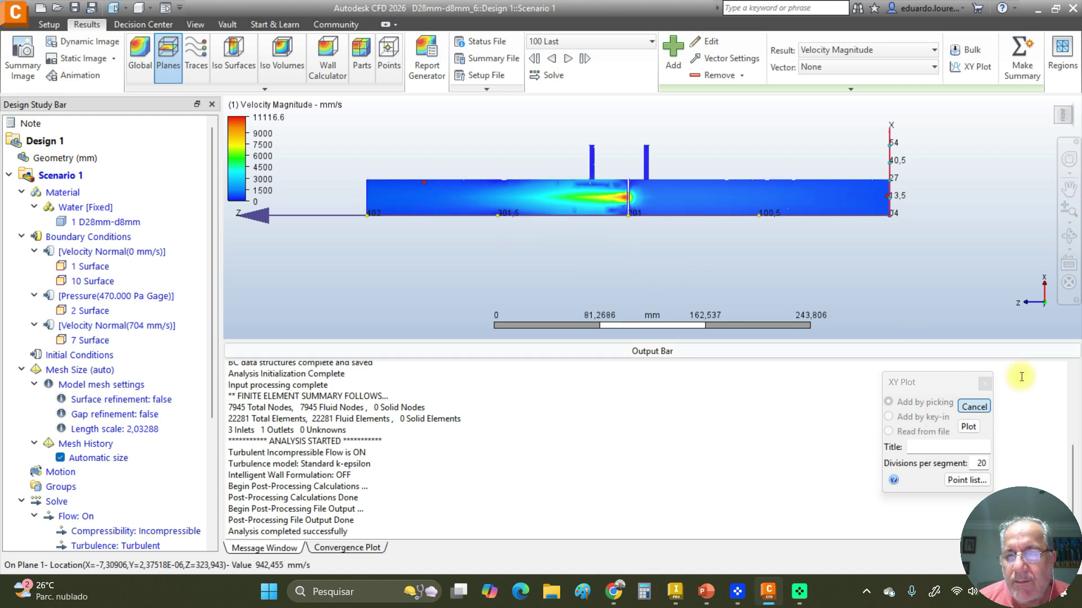
click(971, 407)
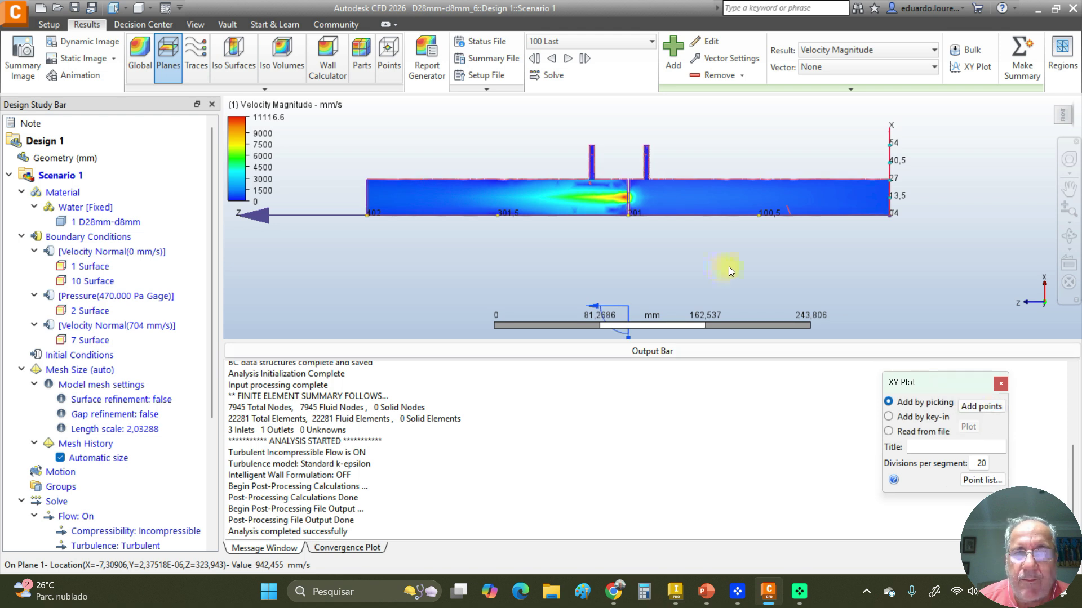
- Generate an XY plot of velocity magnitude along the pipe's centreline, picking points from the origin end to the far end, with 20 divisions
click(981, 407)
click(888, 196)
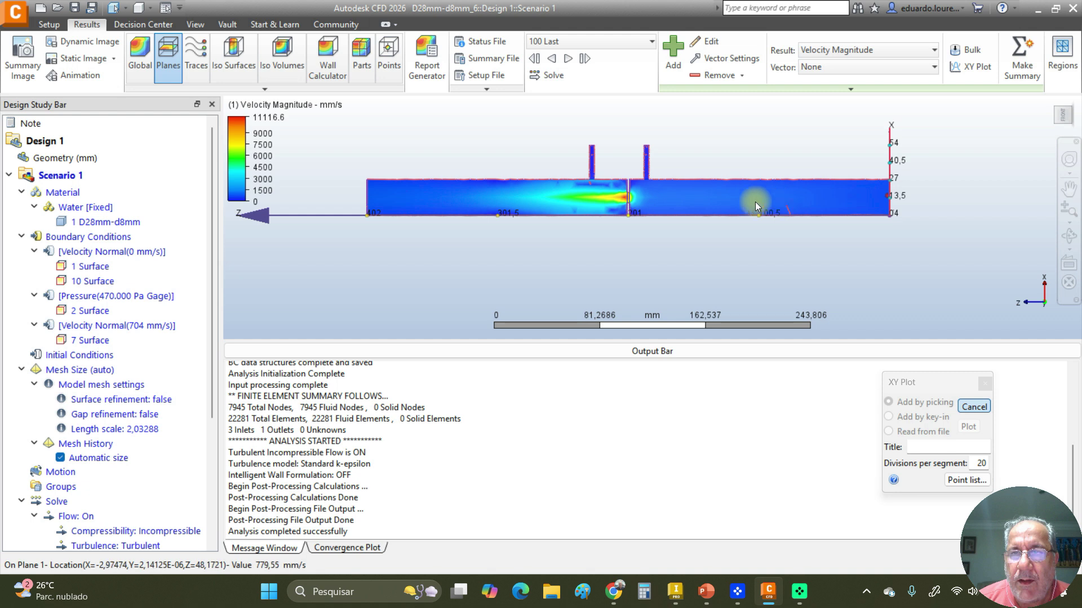
click(367, 197)
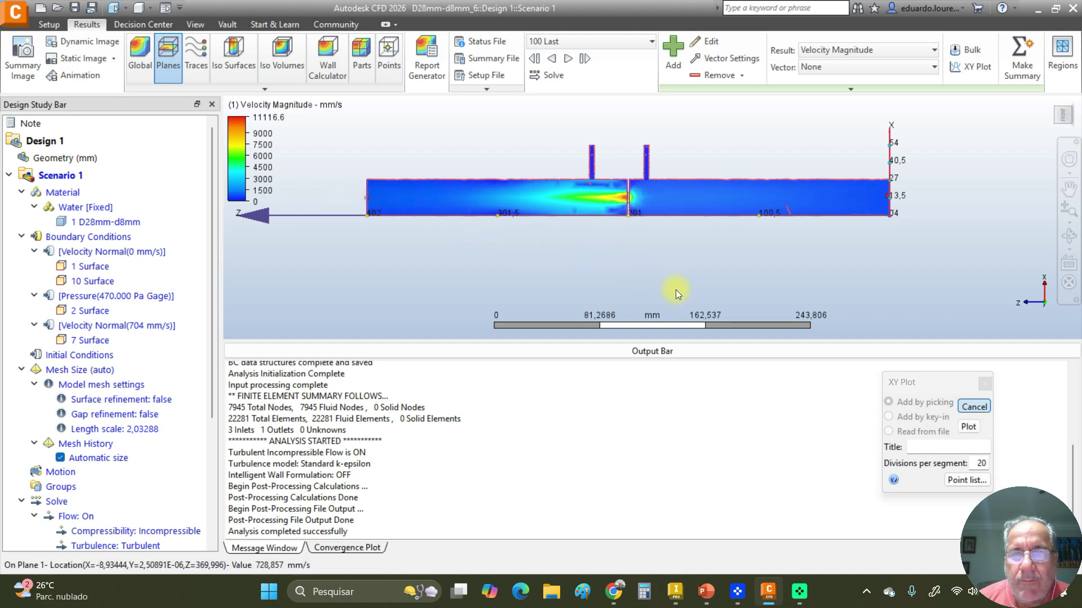
click(967, 427)
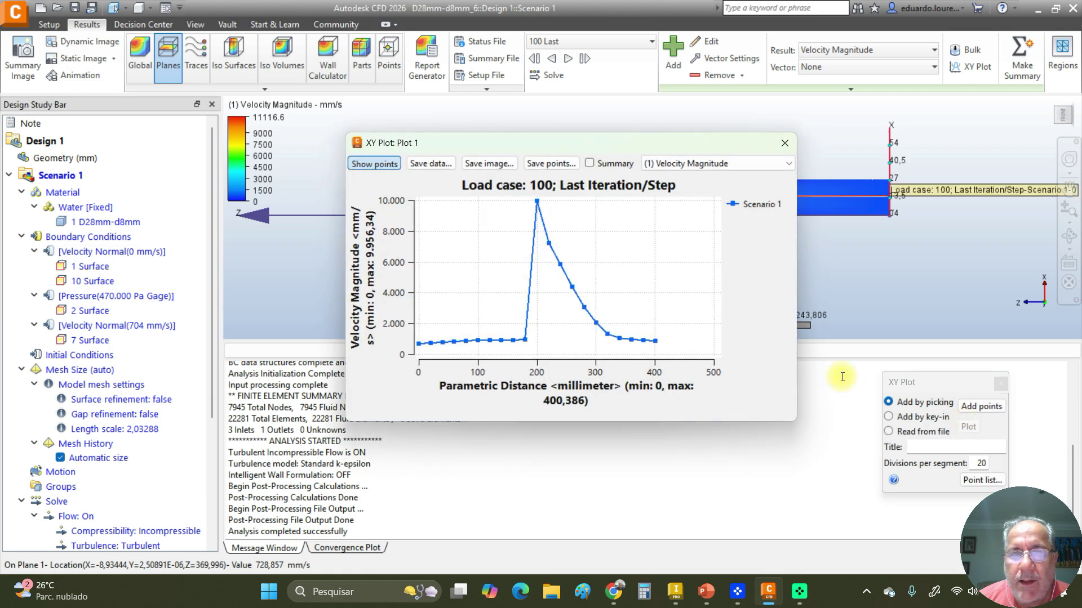